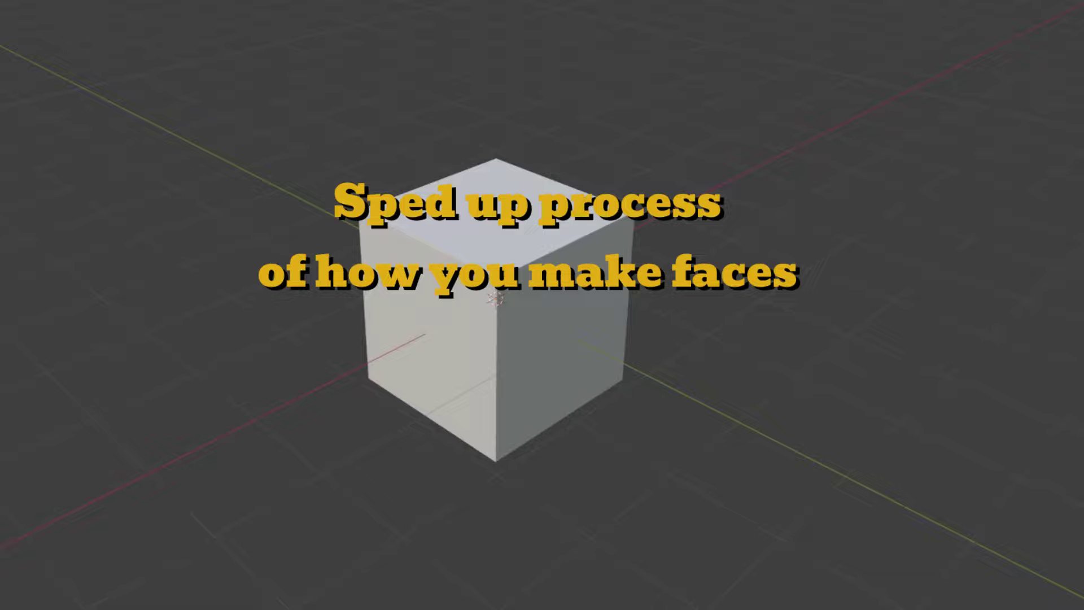
# Preview the finished face: duplicate an eye sphere along X and extrude the smile edge.
pyautogui.moveTo(621, 327); pyautogui.dragTo(658, 286, button='middle')
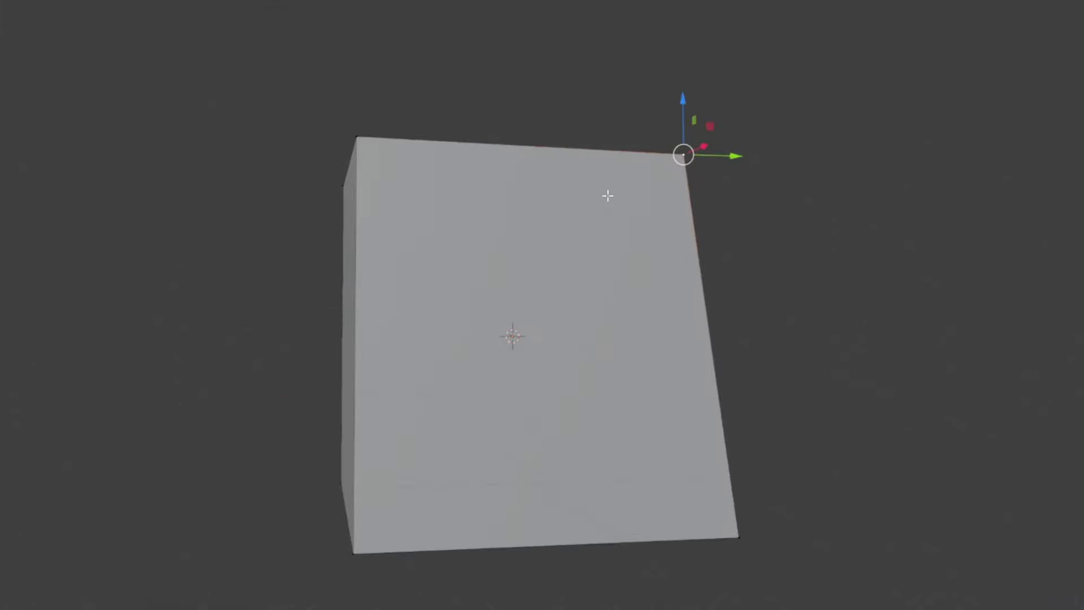
pyautogui.moveTo(607, 195); pyautogui.dragTo(610, 248, button='middle')
pyautogui.scroll(-3, 610, 248)
pyautogui.scroll(3, 719, 246)
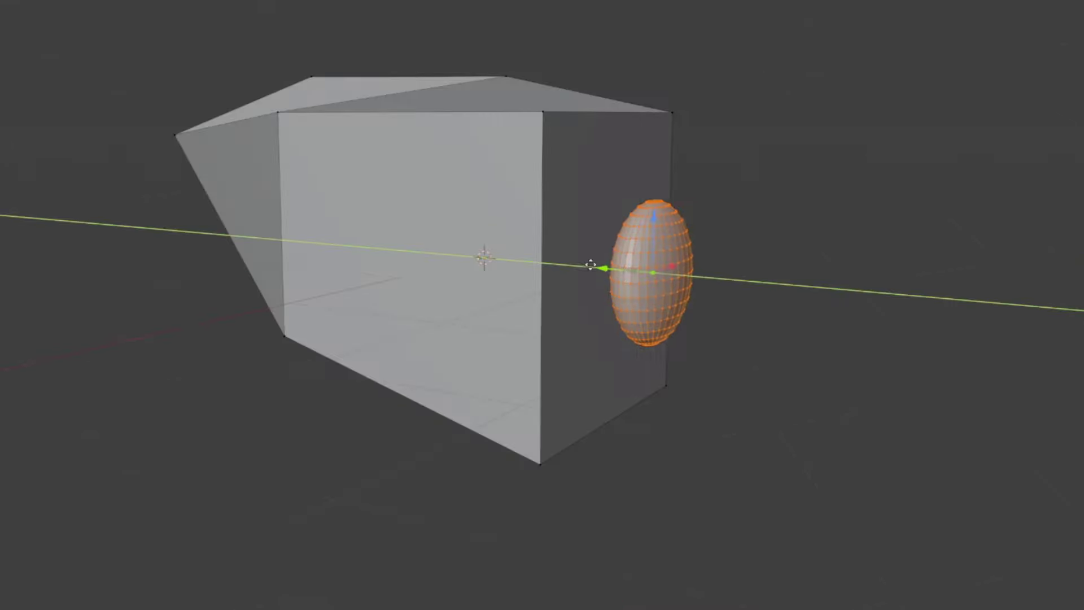
pyautogui.moveTo(593, 263); pyautogui.dragTo(576, 266)
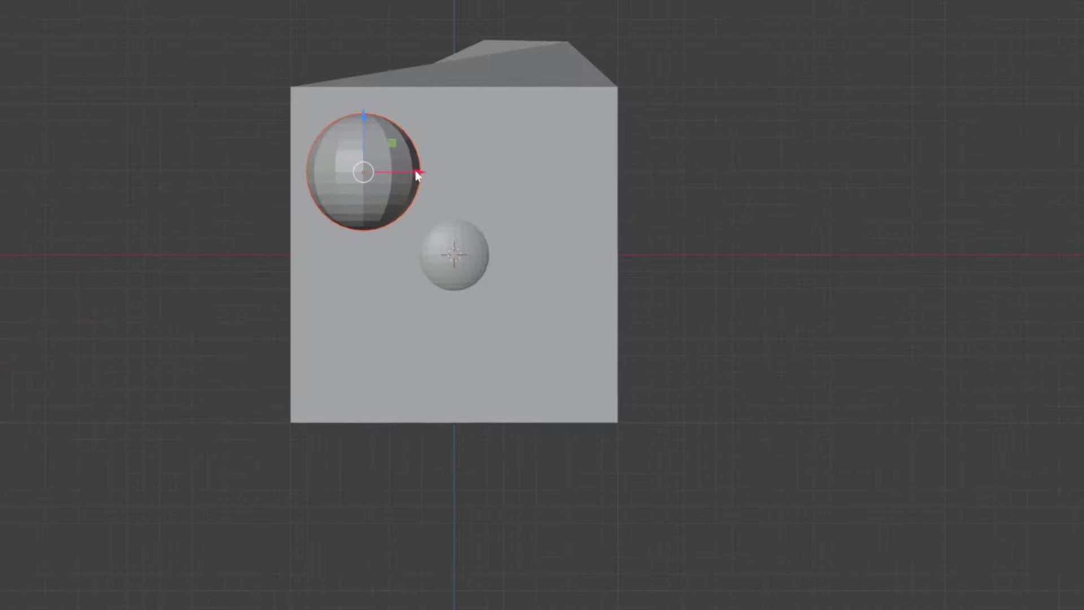
pyautogui.hotkey('shift', 'd')
pyautogui.press('x')
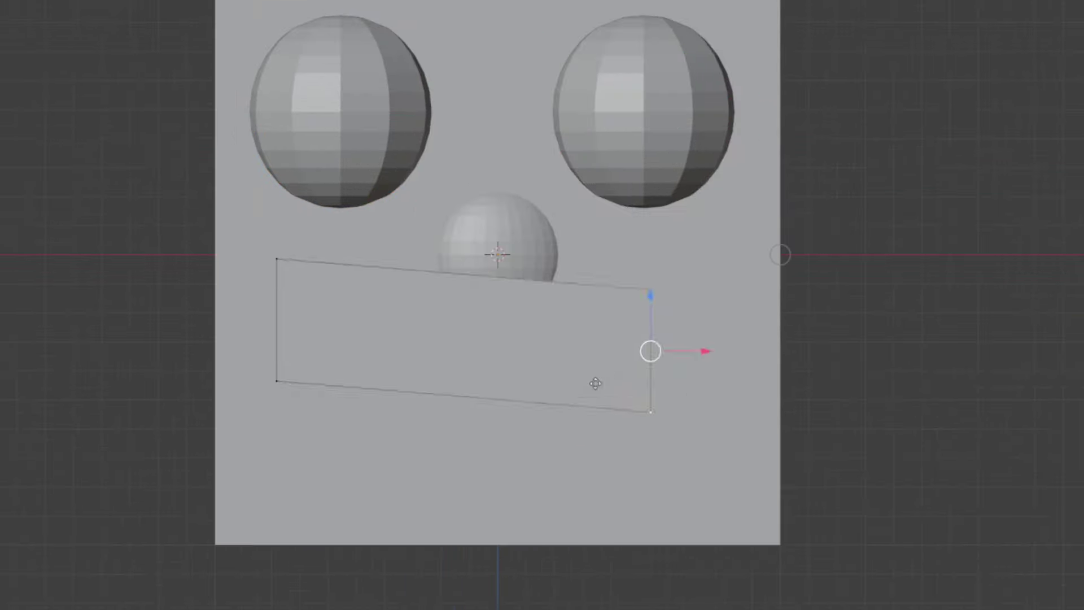
pyautogui.moveTo(651, 351); pyautogui.dragTo(448, 411)
pyautogui.press('e')
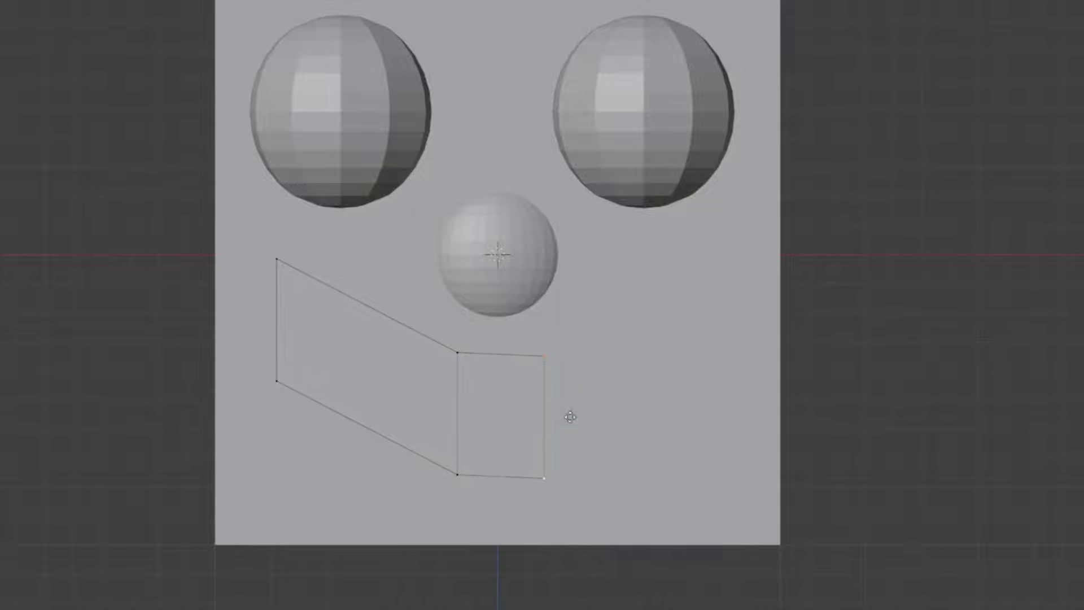
pyautogui.click(716, 342)
pyautogui.moveTo(712, 371); pyautogui.dragTo(675, 312)
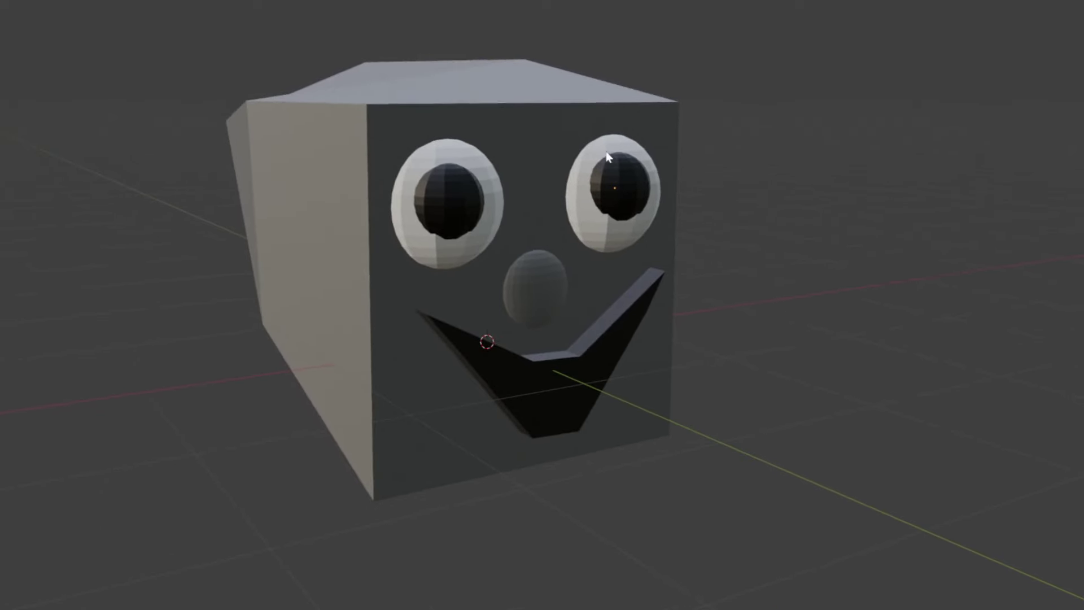
pyautogui.moveTo(541, 148); pyautogui.dragTo(573, 178, button='middle')
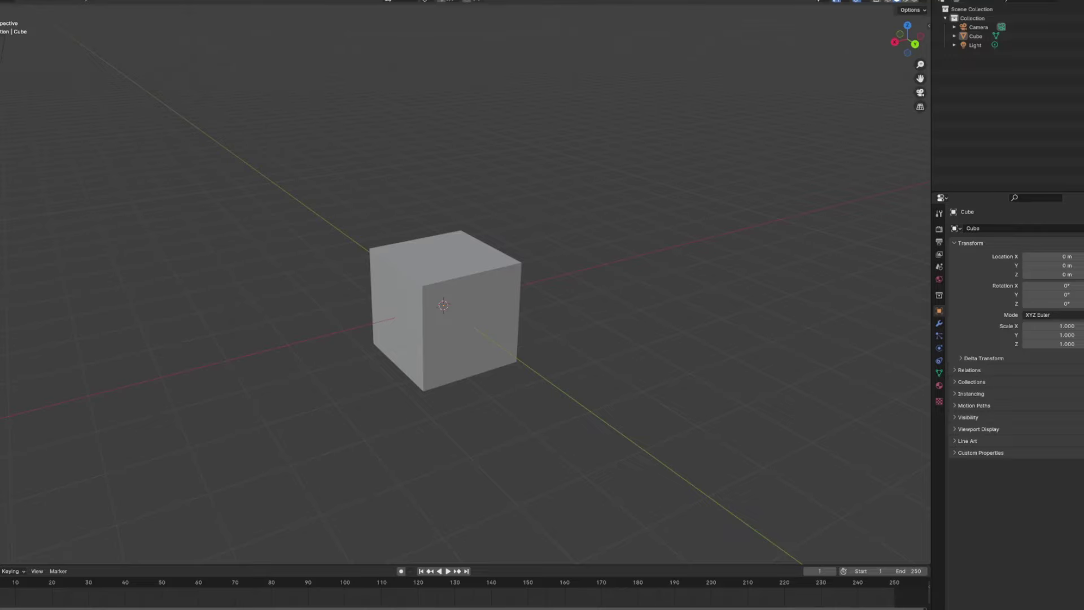
# Delete the default cube and switch to the top orthographic view.
pyautogui.moveTo(486, 367); pyautogui.dragTo(530, 335, button='middle')
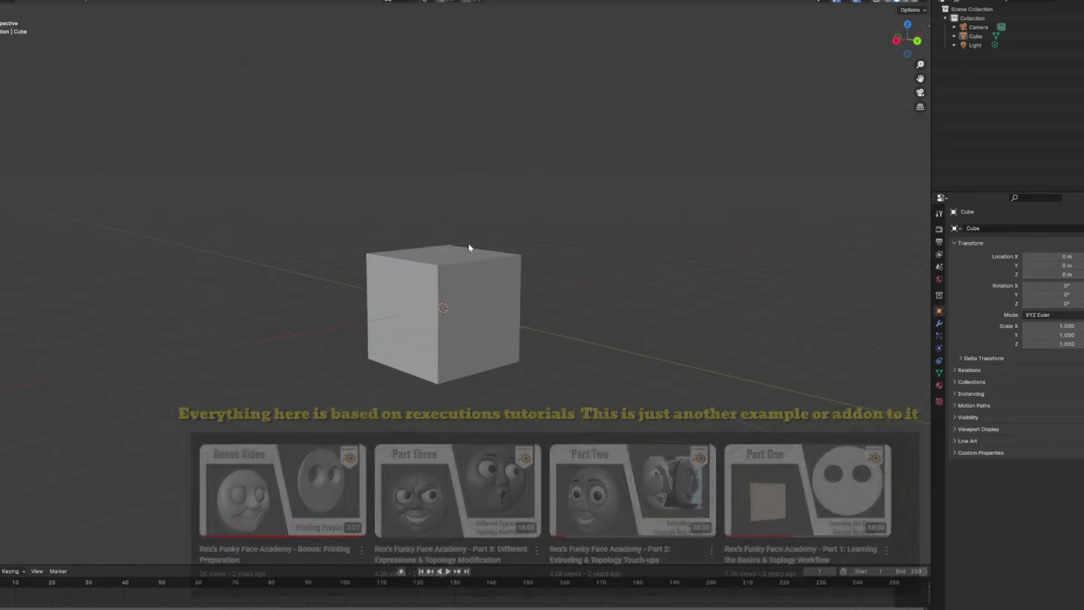
pyautogui.scroll(4, 496, 252)
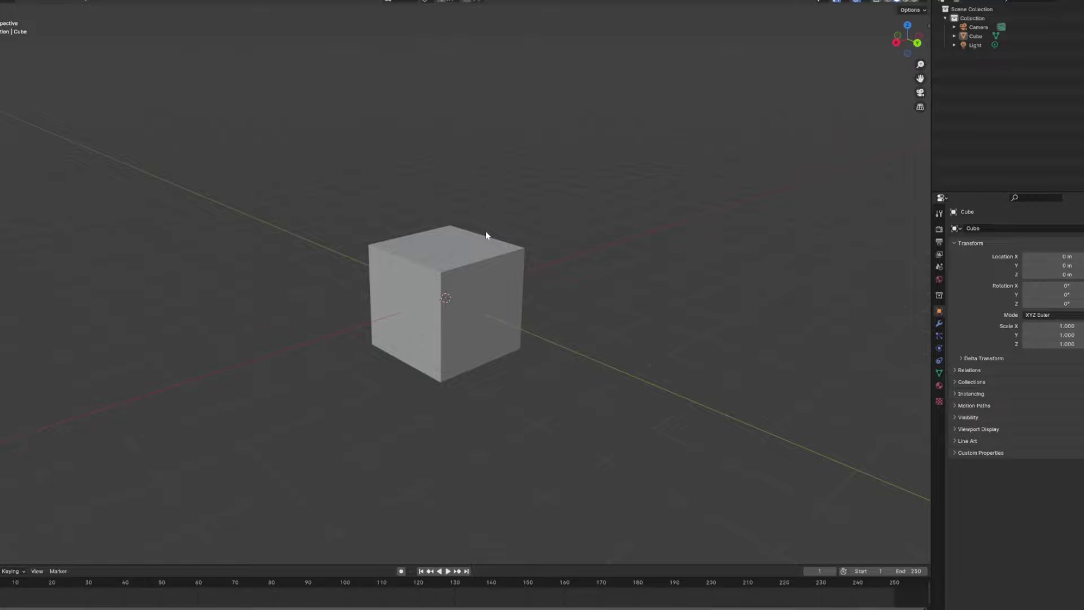
pyautogui.click(976, 36)
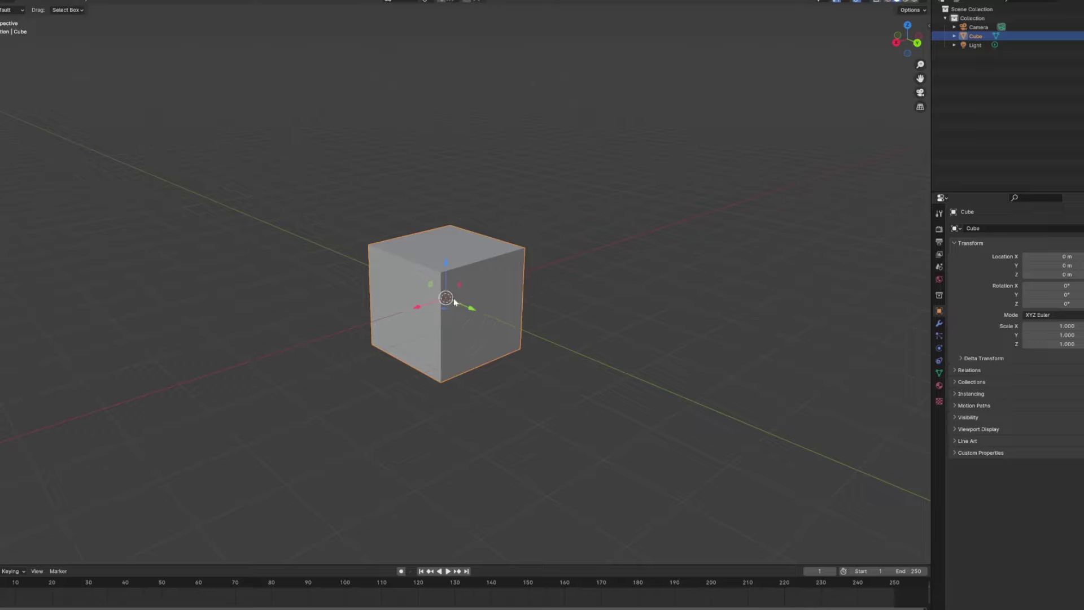
pyautogui.press('g')
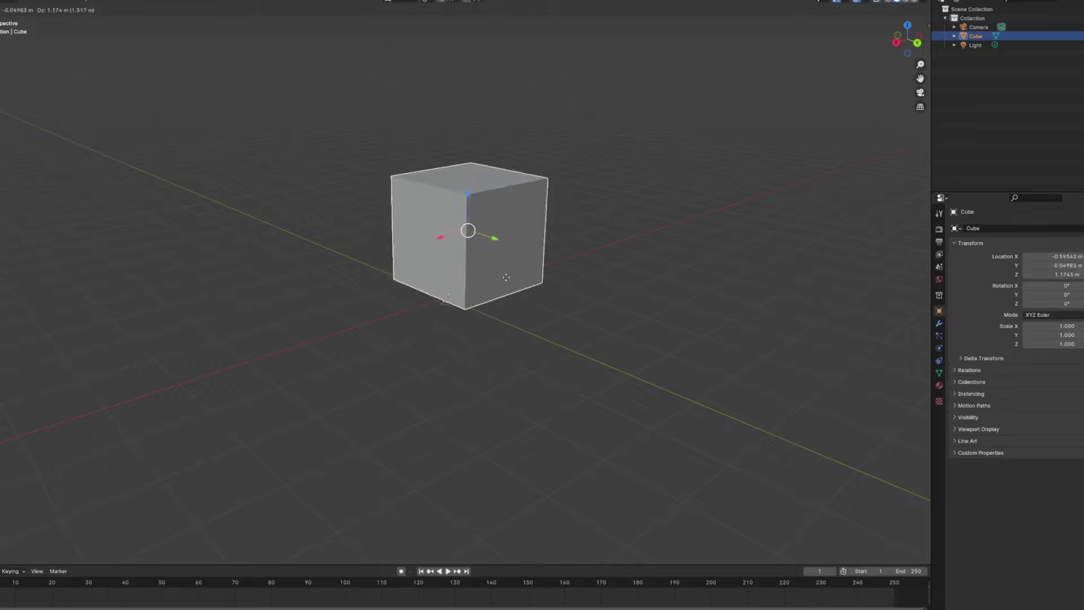
pyautogui.press('Escape')
pyautogui.press('Delete')
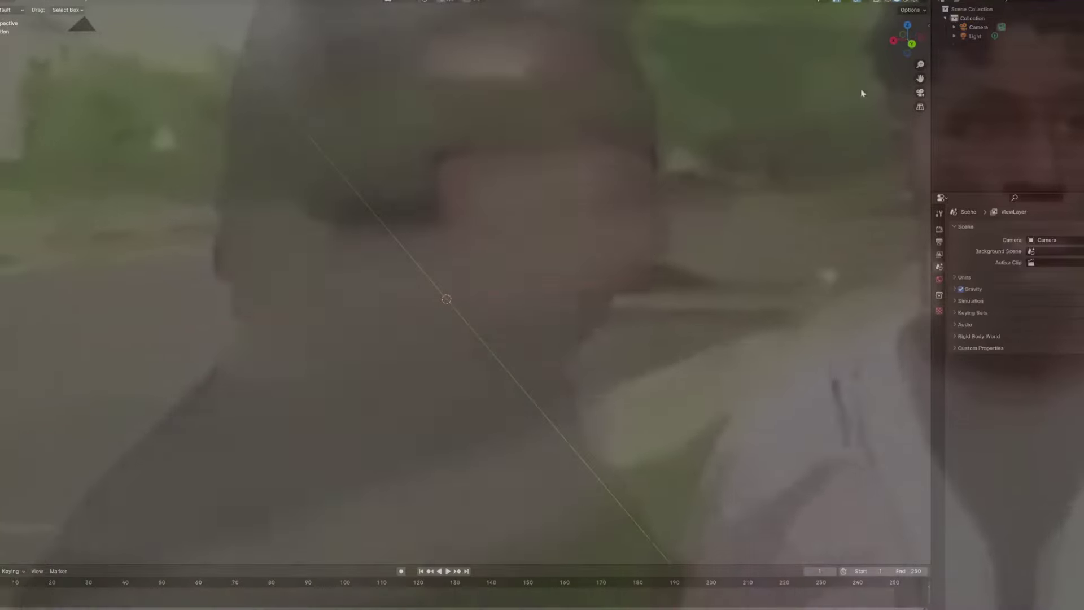
pyautogui.press('KP_7')
pyautogui.hotkey('shift', 'a')
# Add the green traction-engine photo as a Background image and zoom in on its face.
pyautogui.moveTo(446, 299)
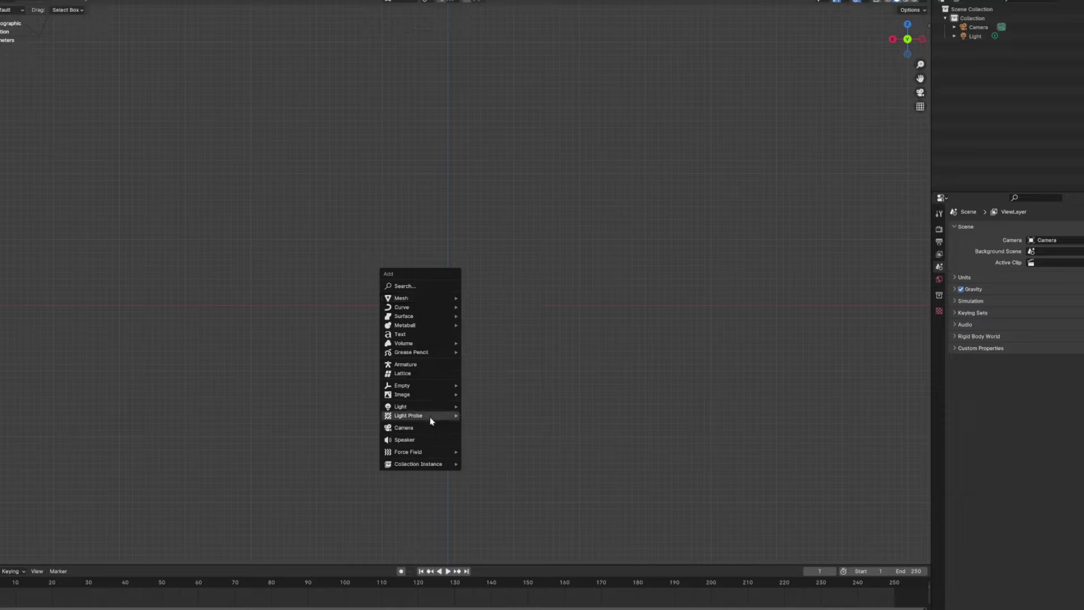
pyautogui.moveTo(446, 394)
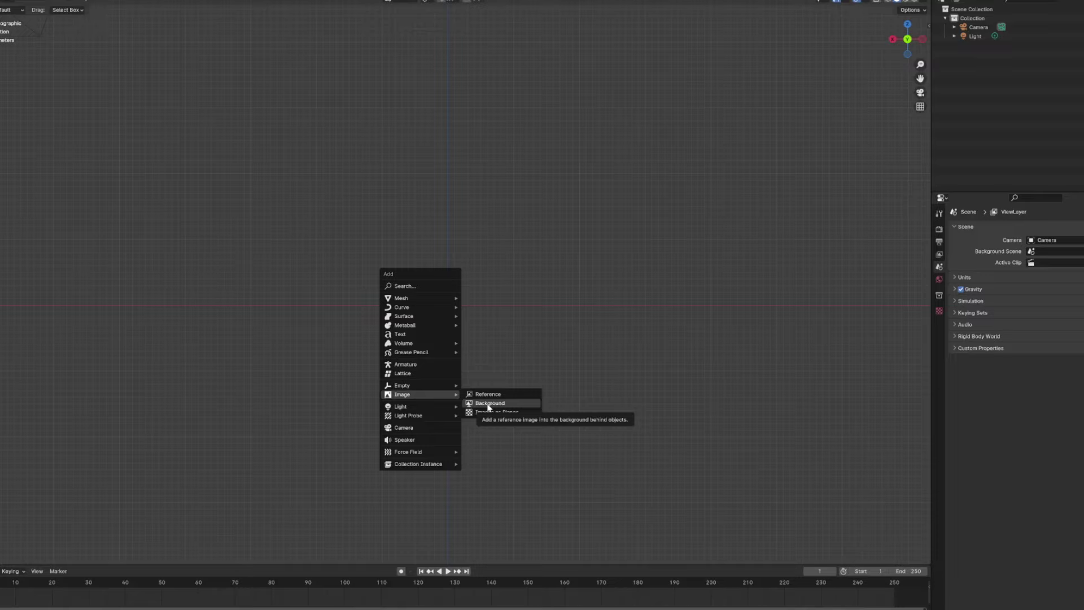
pyautogui.click(489, 402)
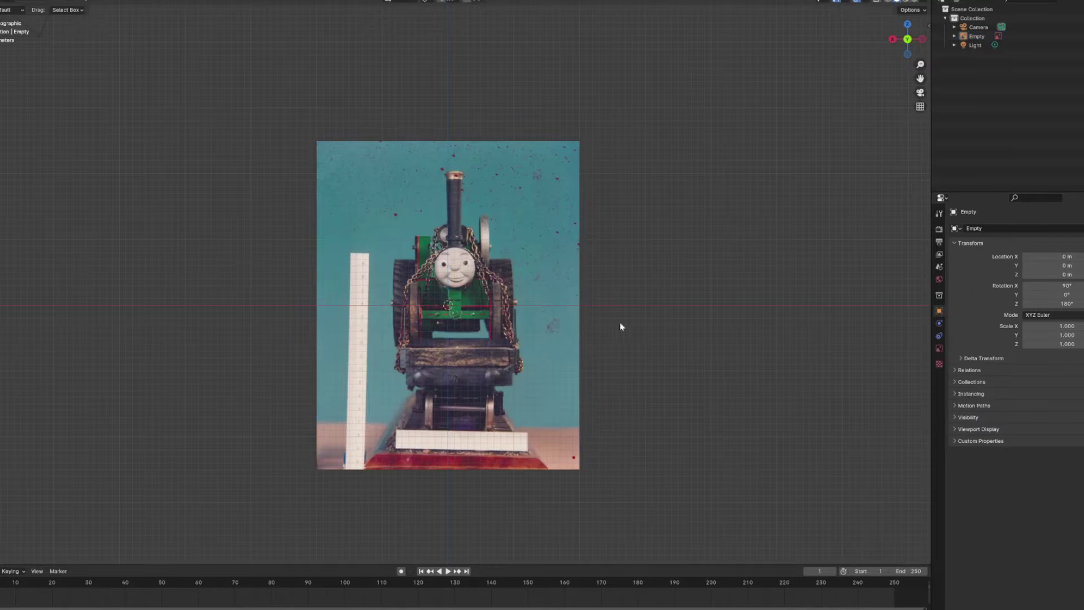
pyautogui.scroll(5, 469, 266)
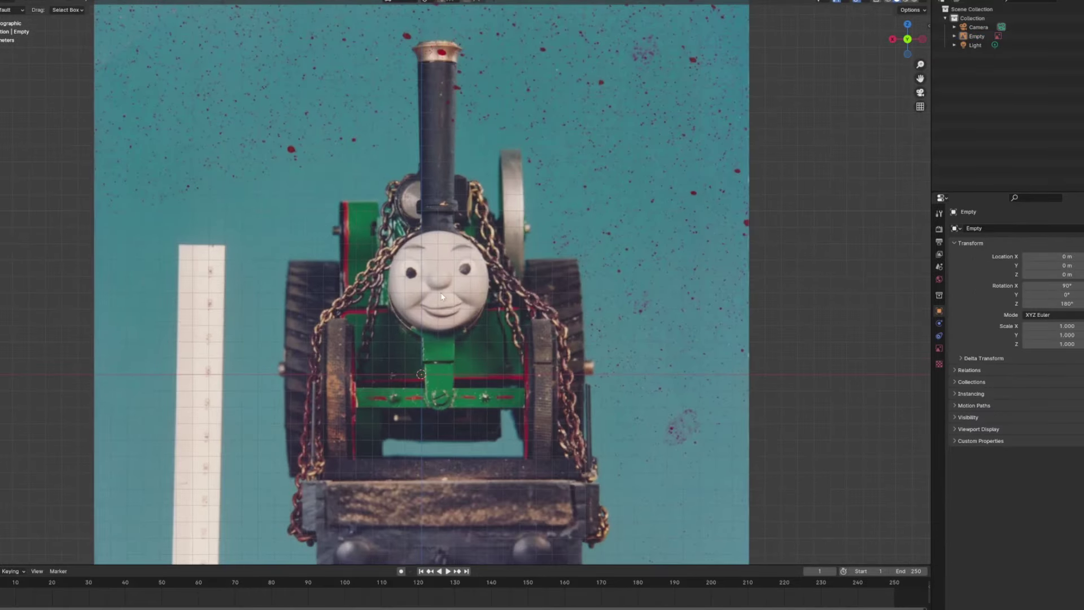
pyautogui.hscroll(-3, 442, 296)
pyautogui.scroll(4, 454, 305)
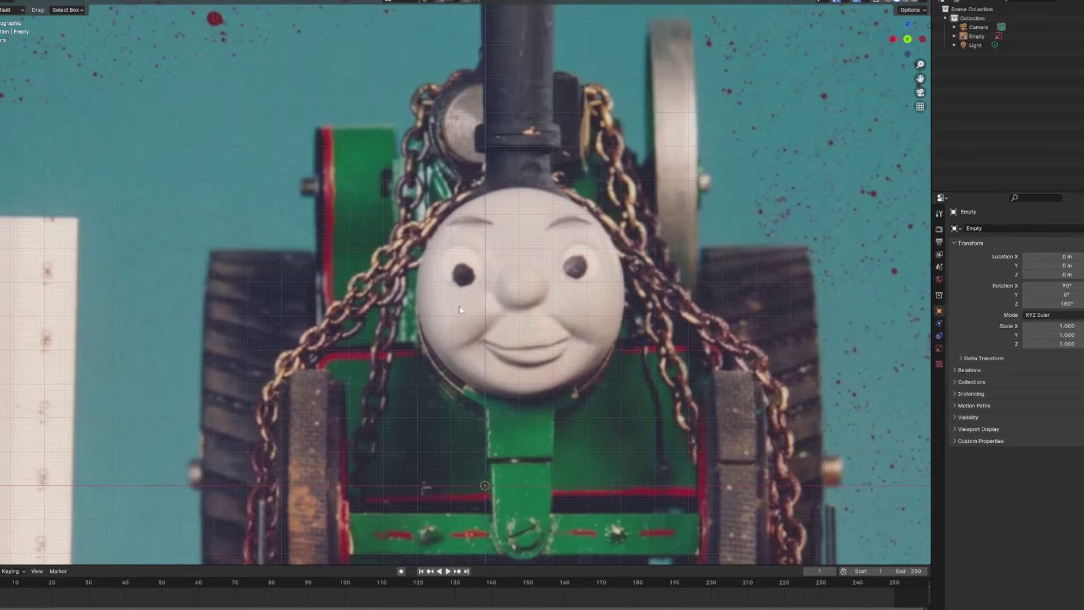
pyautogui.scroll(2, 459, 309)
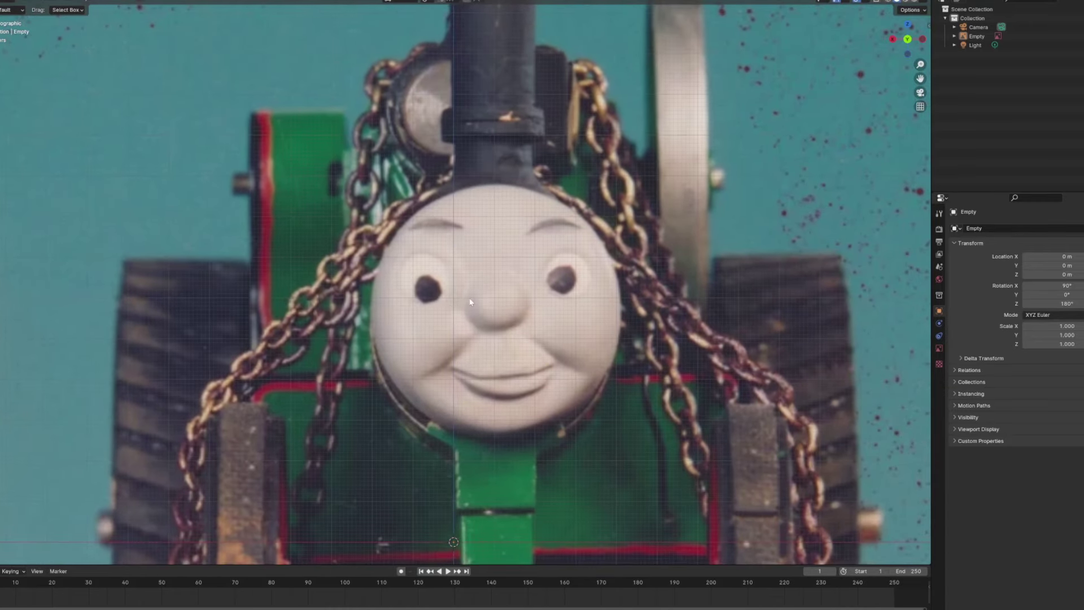
pyautogui.keyDown('shift'); pyautogui.moveTo(470, 303); pyautogui.dragTo(462, 301, button='middle'); pyautogui.keyUp('shift')
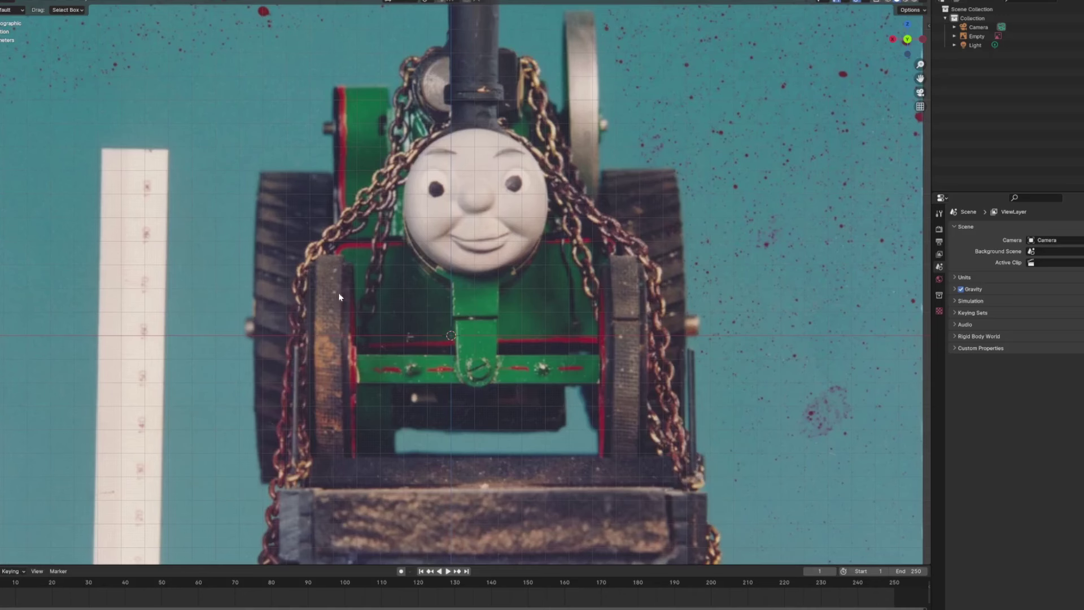
# Add a plane stood upright at 0.068 scale over the nose, widened 1.15 along X.
pyautogui.click(379, 281)
pyautogui.hotkey('shift', 'a')
pyautogui.moveTo(379, 277)
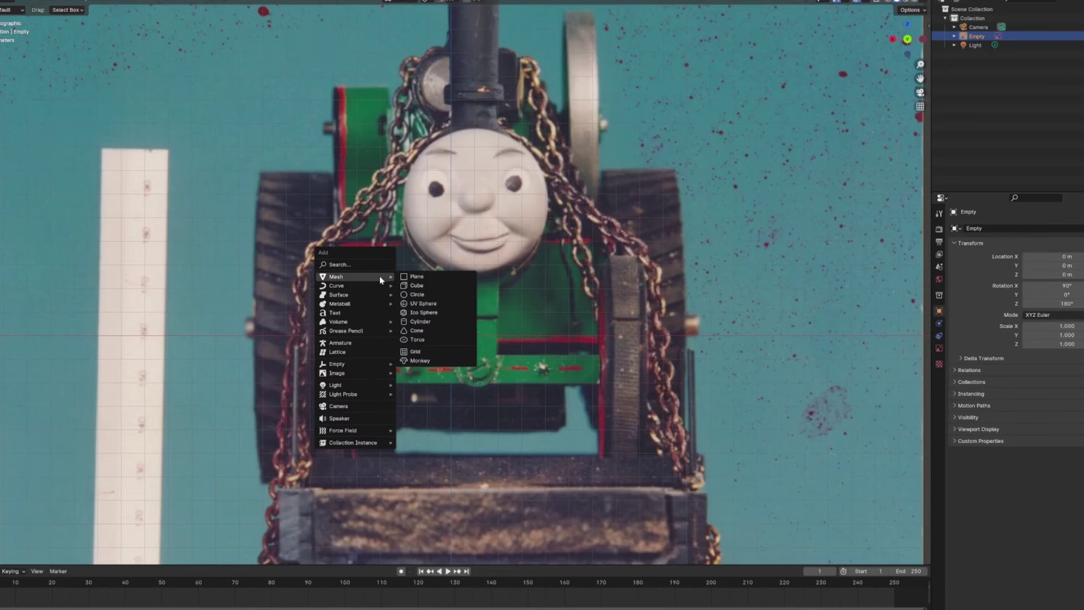
pyautogui.click(424, 278)
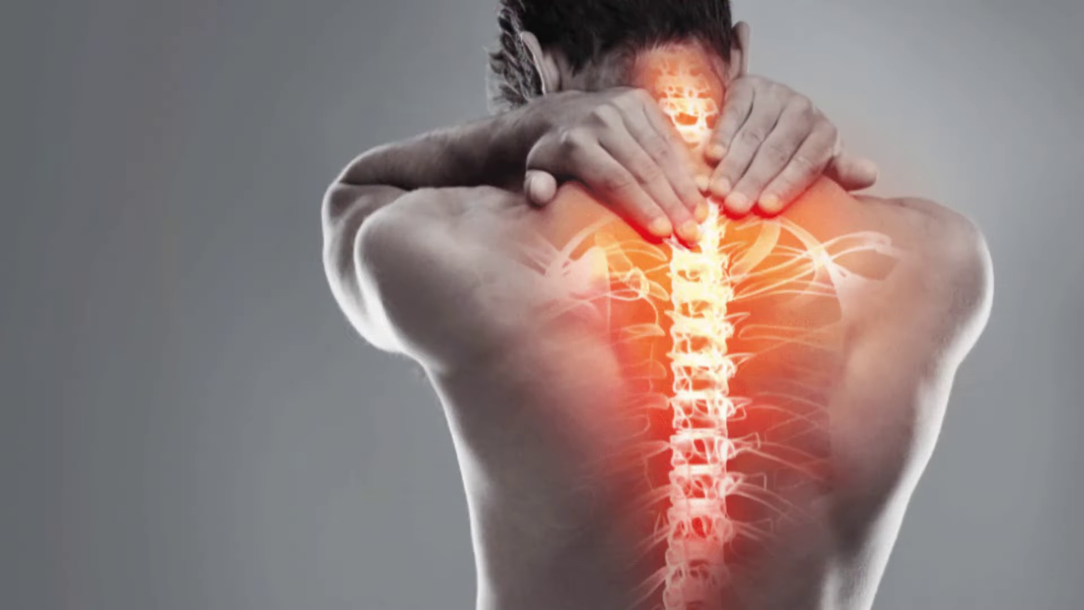
pyautogui.press('s')
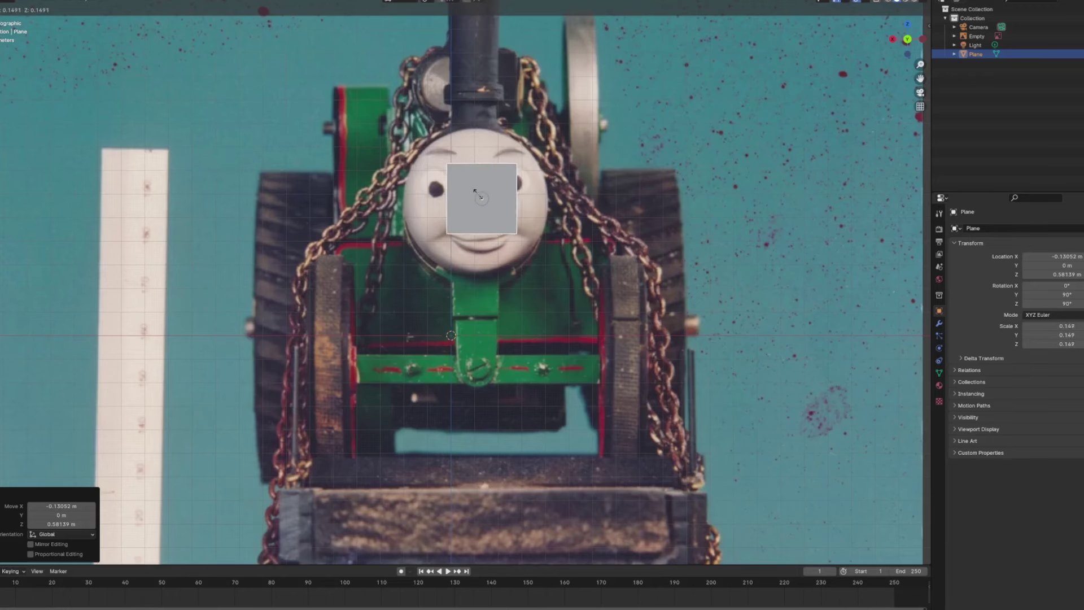
pyautogui.click(478, 195)
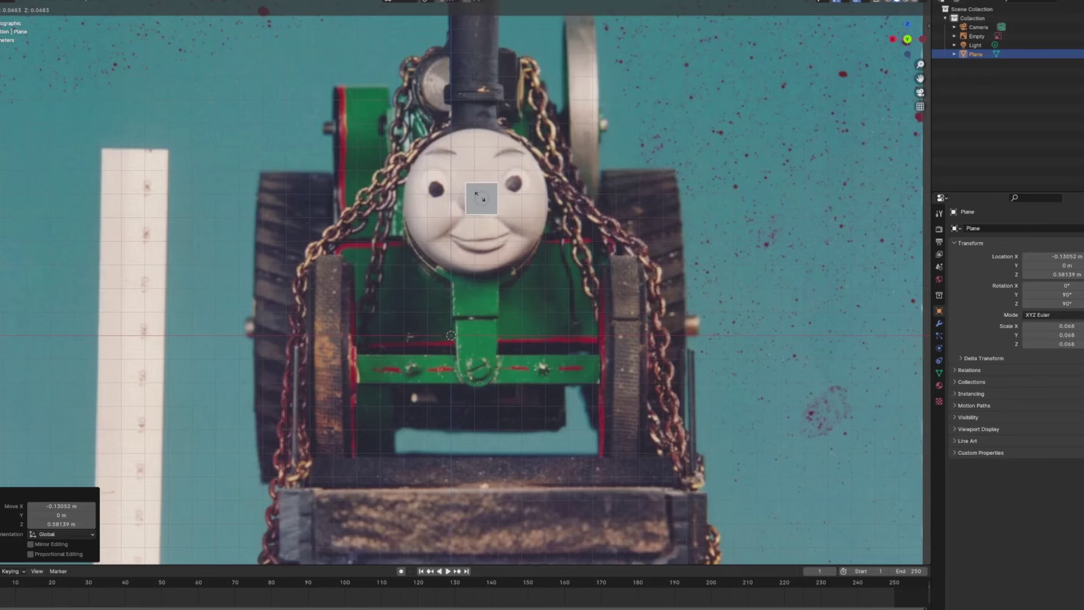
pyautogui.scroll(8, 417, 322)
pyautogui.scroll(-3, 418, 226)
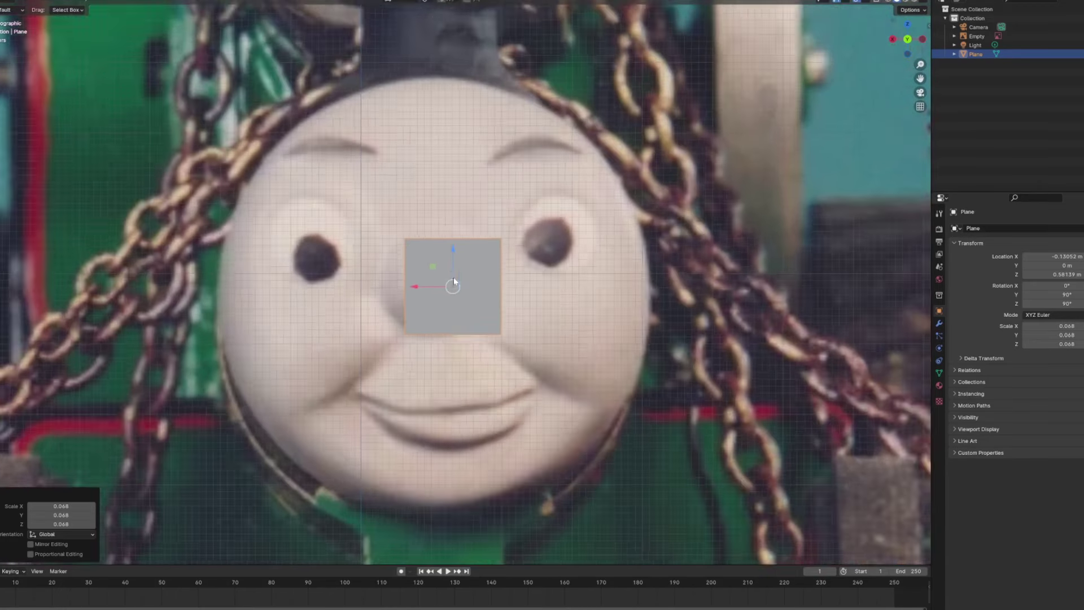
pyautogui.press('g')
pyautogui.click(446, 279)
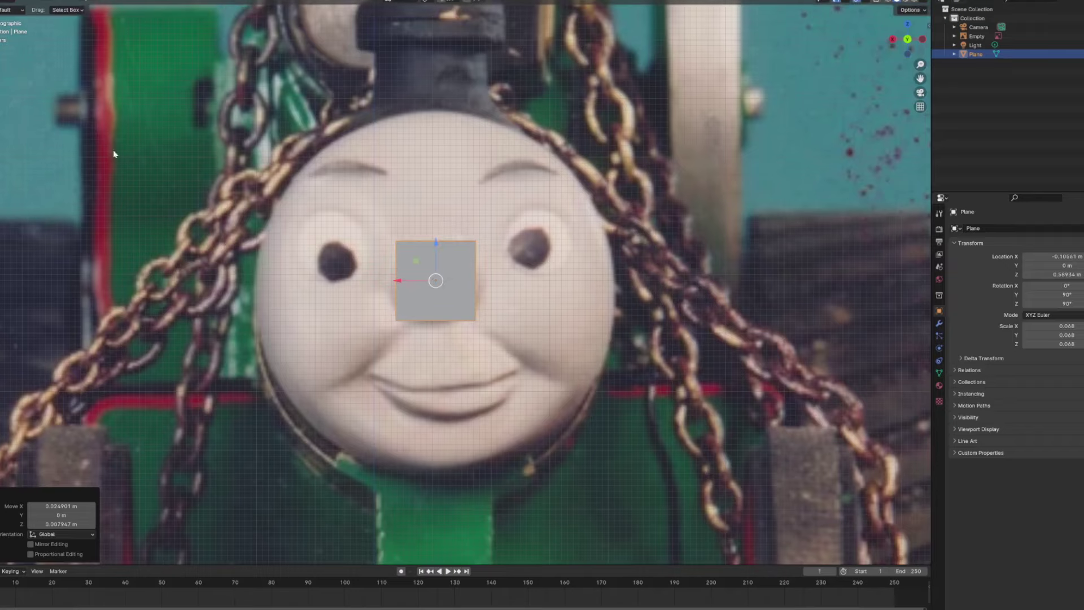
pyautogui.press('s')
pyautogui.press('x')
pyautogui.click(402, 280)
# In Edit Mode, split the plane down the middle with a centred loop cut.
pyautogui.click(2, 8)
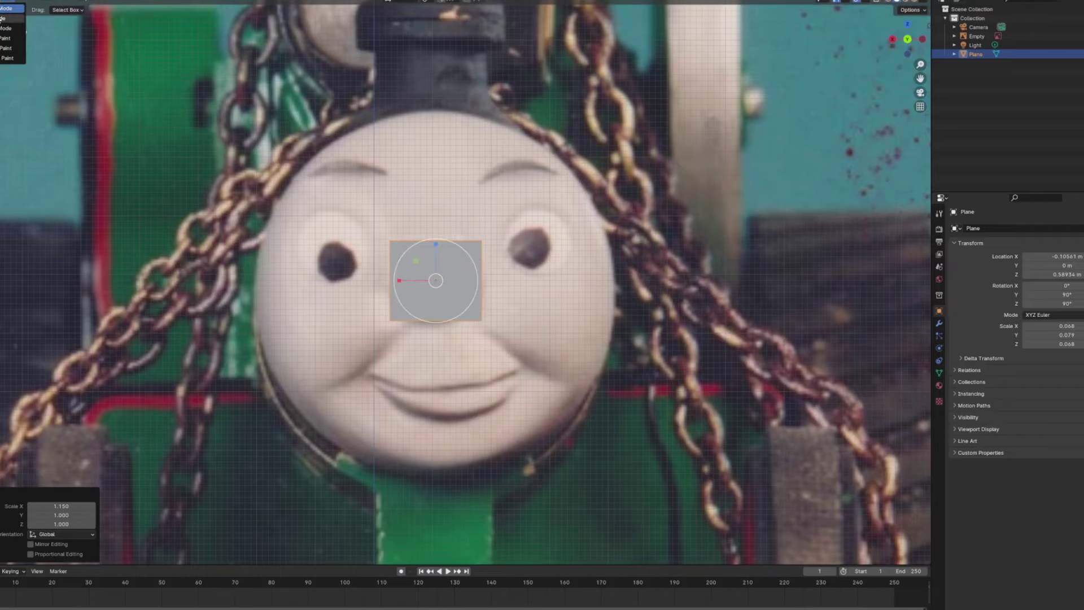
pyautogui.click(5, 18)
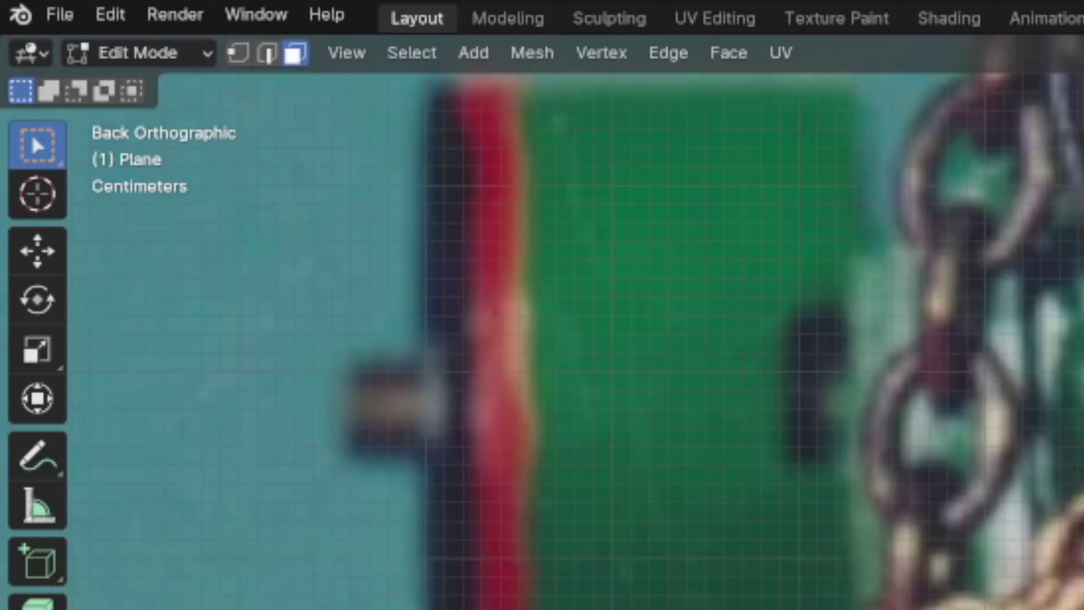
pyautogui.click(31, 2)
pyautogui.hotkey('ctrl', 'e')
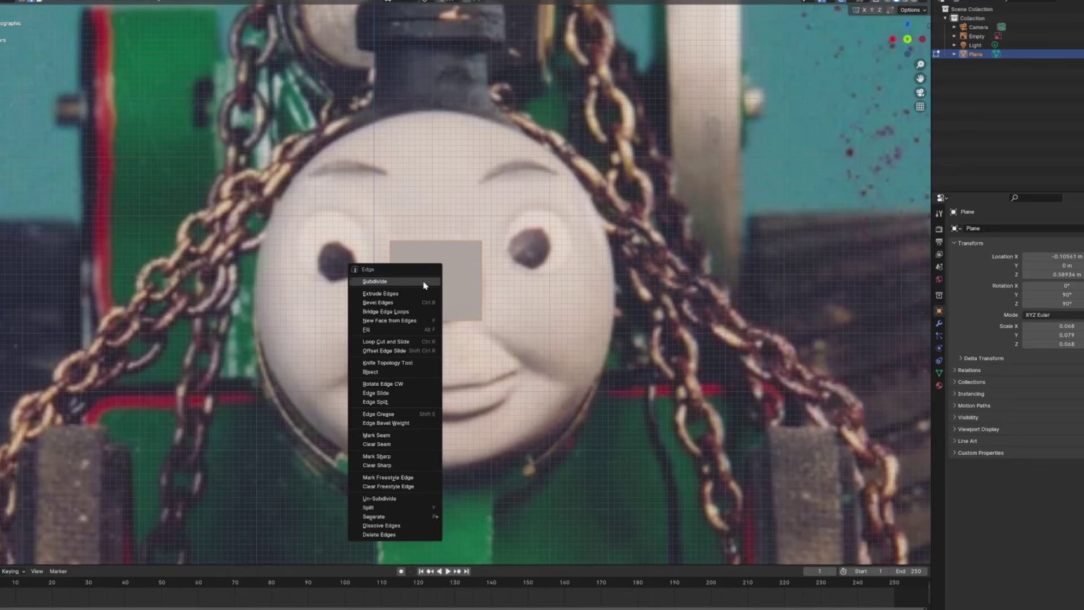
pyautogui.click(406, 342)
pyautogui.click(437, 232)
pyautogui.rightClick(437, 232)
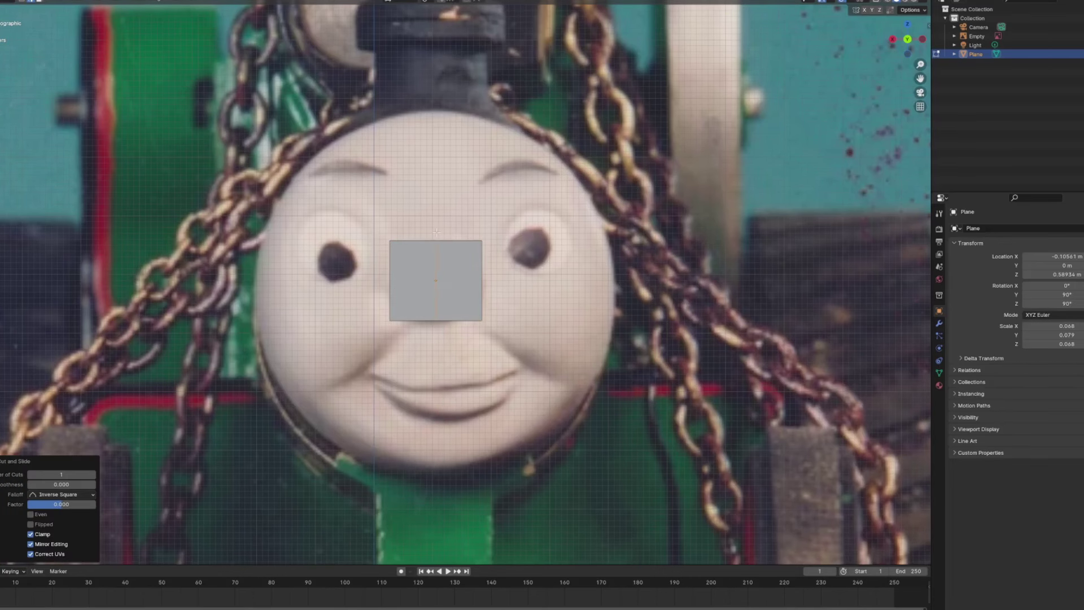
pyautogui.click(60, 475)
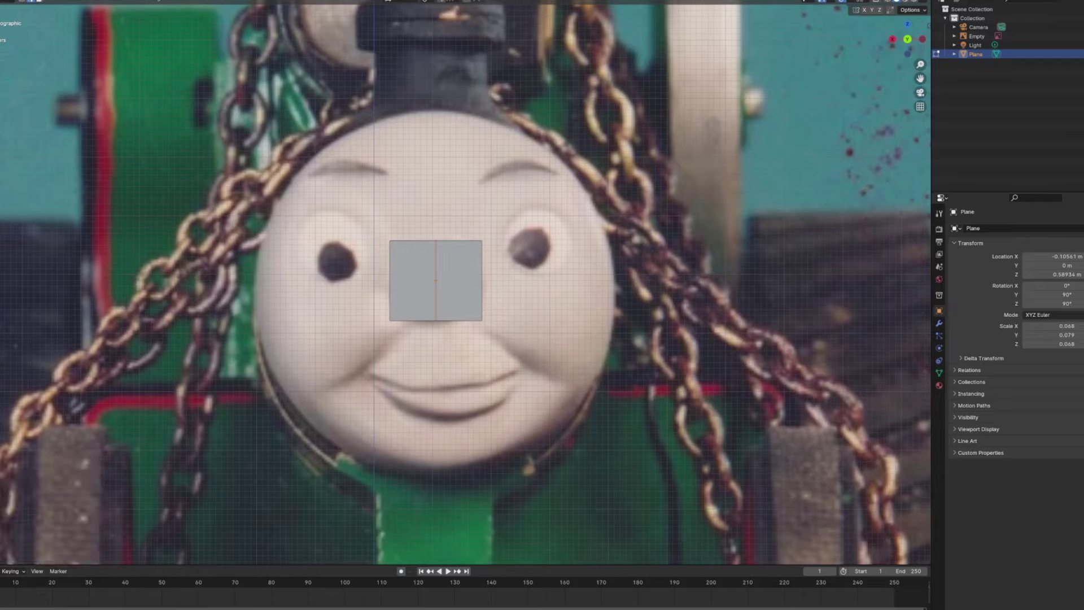
# Delete the plane's right half and add a Mirror modifier.
pyautogui.click(939, 323)
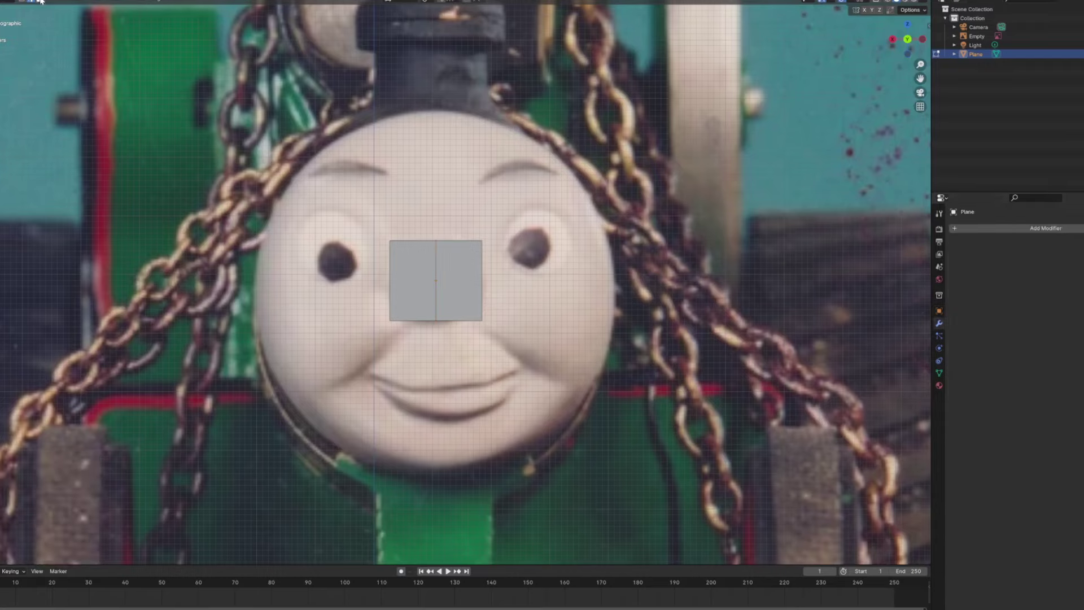
pyautogui.press('x')
pyautogui.click(458, 275)
pyautogui.click(1042, 228)
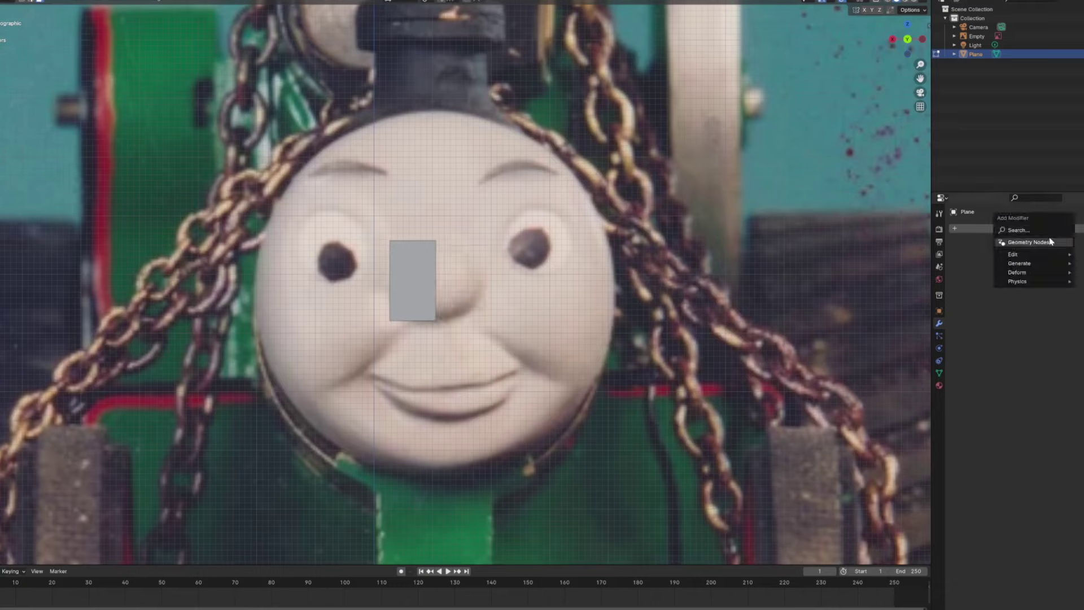
pyautogui.moveTo(1035, 268)
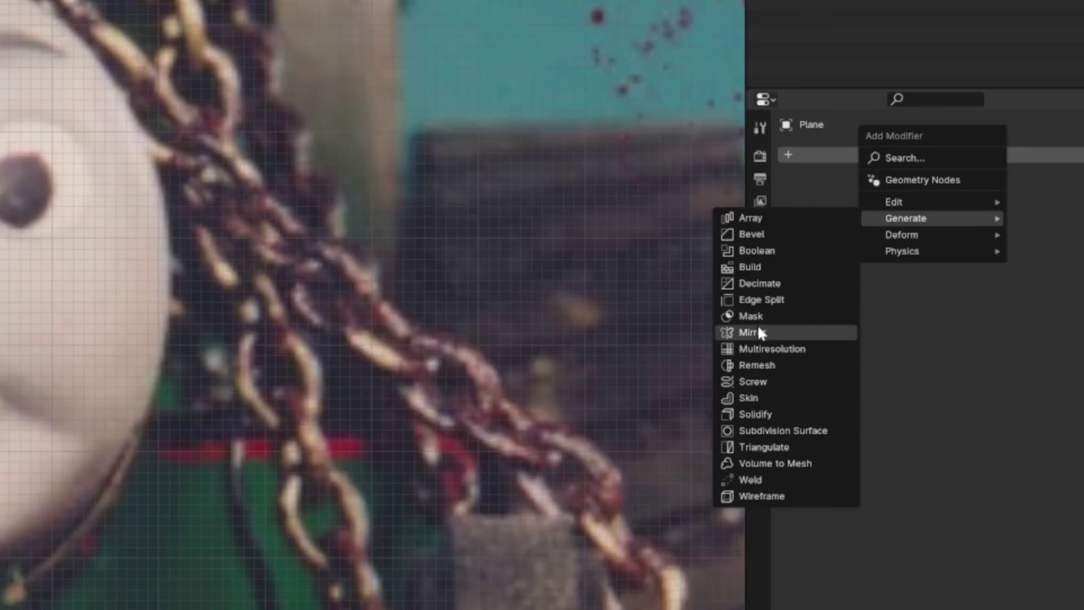
pyautogui.click(939, 326)
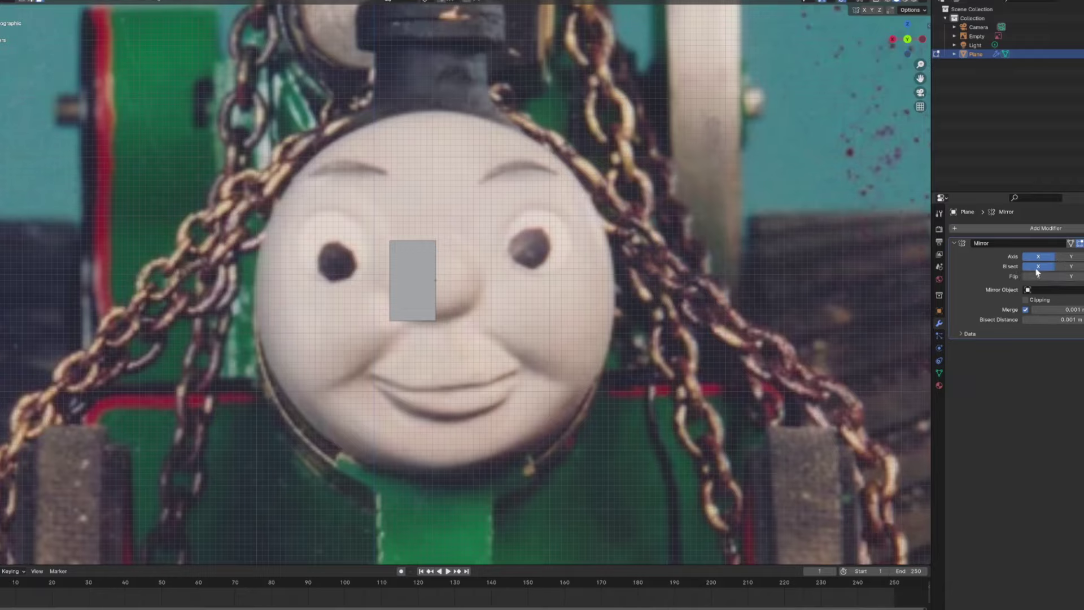
# Experiment with the Mirror modifier's Y axis, X bisect and X/Z flip options.
pyautogui.click(1046, 270)
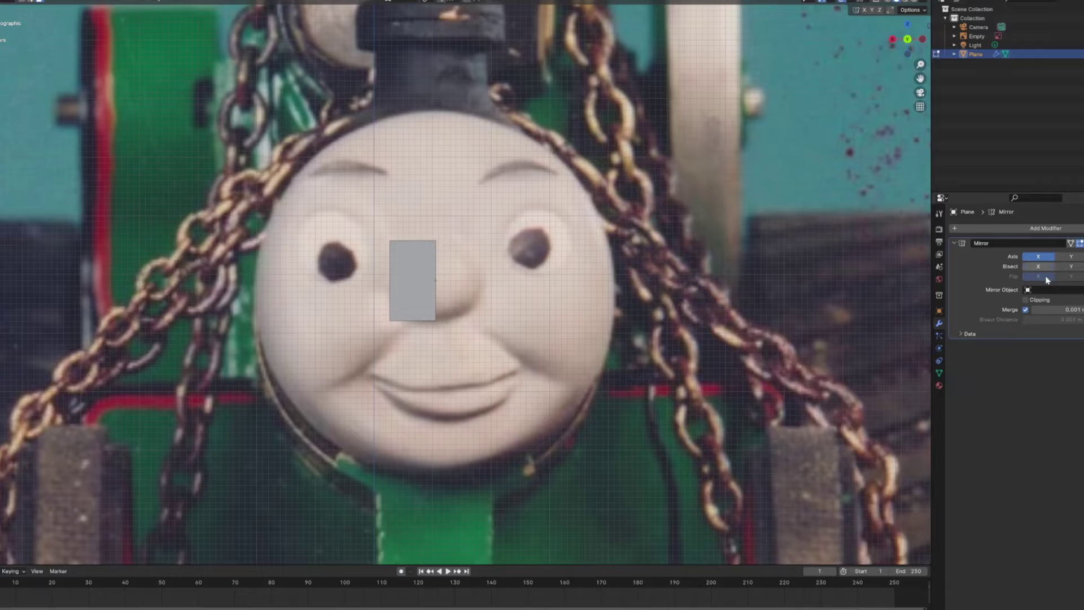
pyautogui.click(1073, 257)
pyautogui.click(1076, 259)
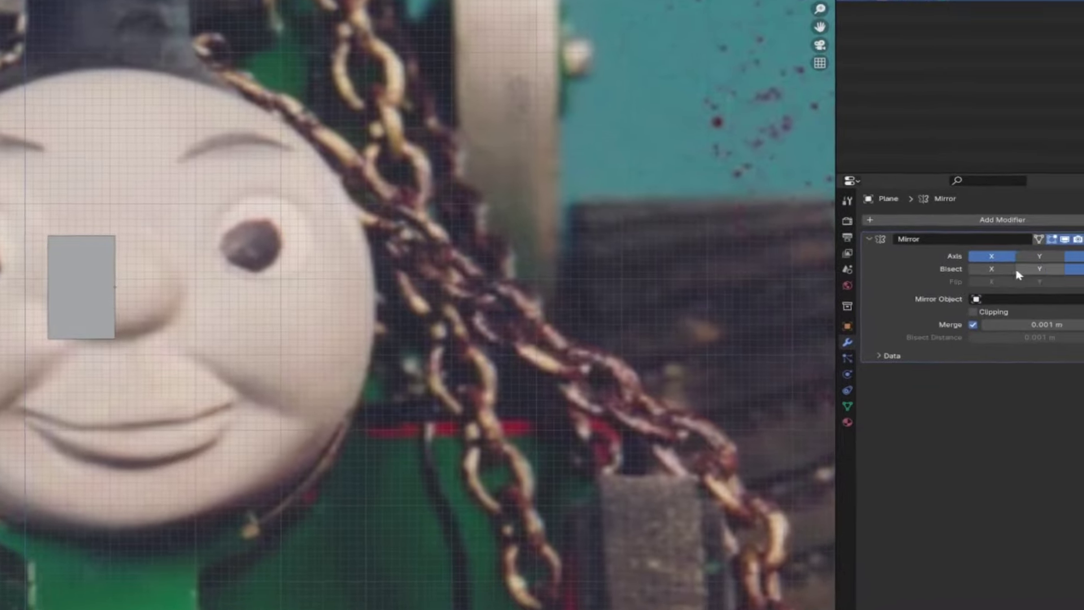
pyautogui.click(1038, 266)
pyautogui.click(987, 285)
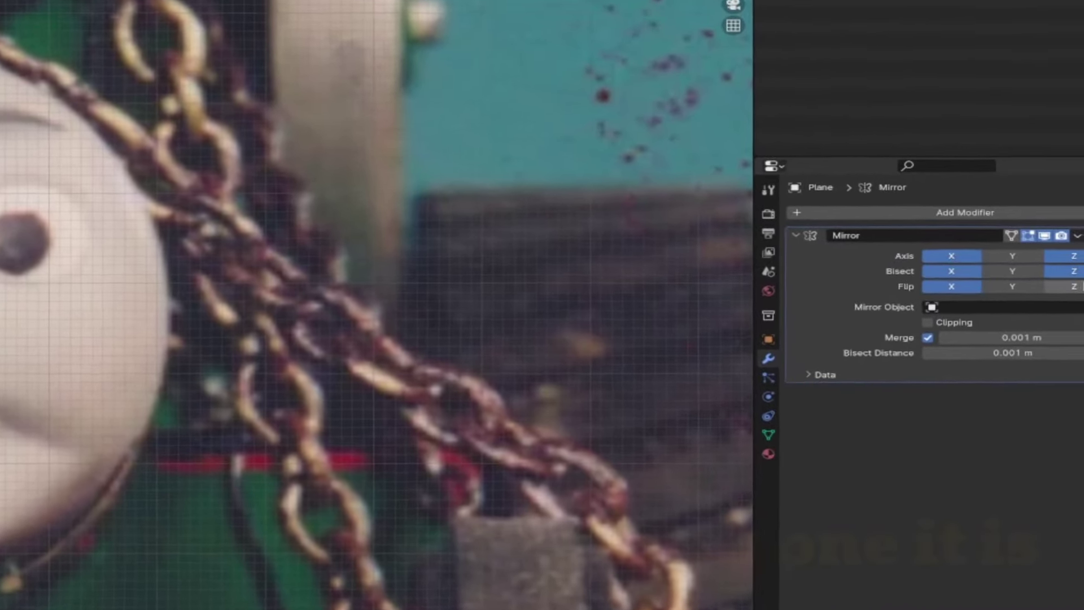
pyautogui.click(1080, 284)
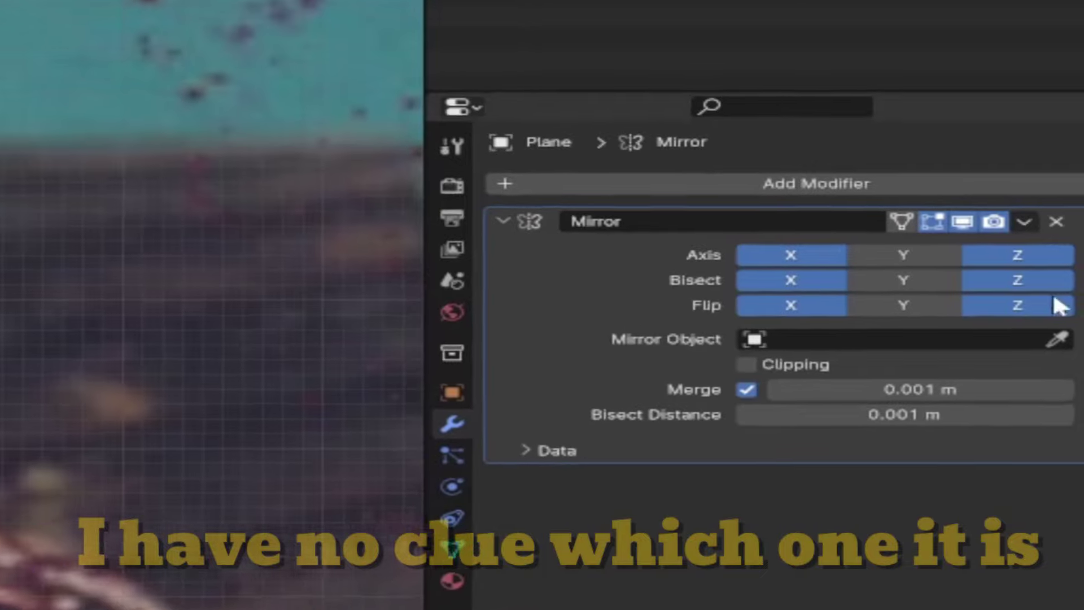
# Clear the Z and X bisect/flip settings and keep the axis that reflects the half.
pyautogui.click(1024, 279)
pyautogui.click(1025, 255)
pyautogui.click(997, 312)
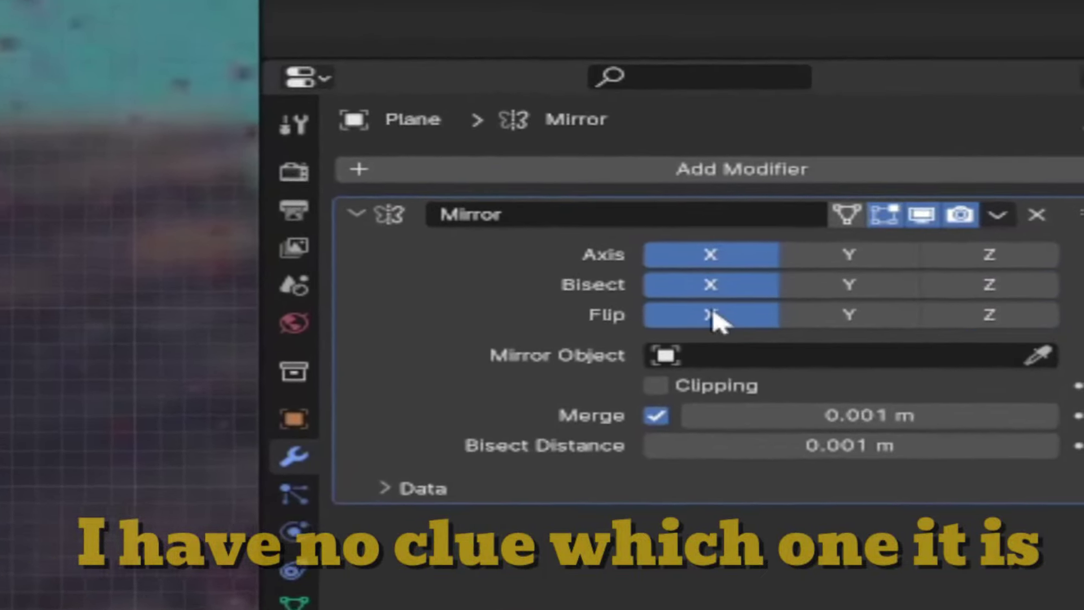
pyautogui.click(731, 313)
pyautogui.click(732, 284)
pyautogui.click(732, 255)
pyautogui.click(1025, 367)
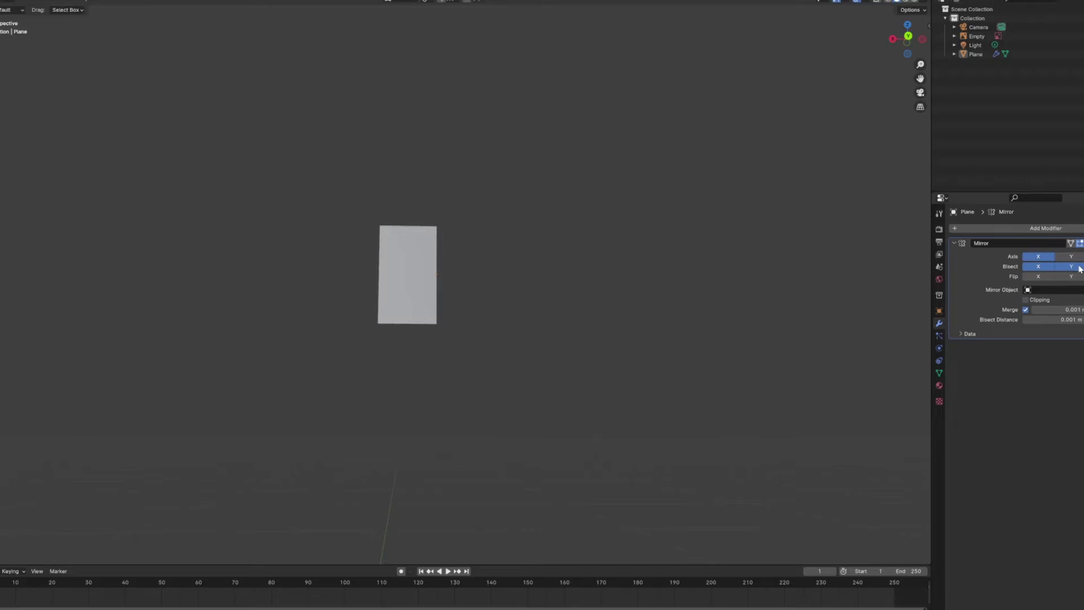
pyautogui.click(1046, 266)
pyautogui.click(1067, 257)
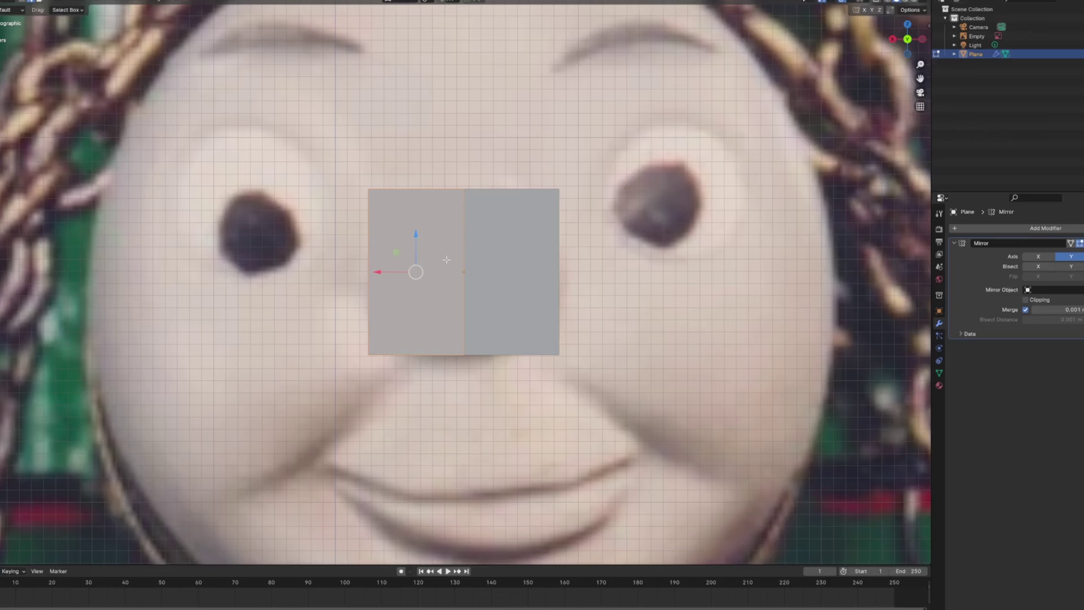
# Add vertical loop cuts through the left half of the nose plane.
pyautogui.hotkey('ctrl', 'e')
pyautogui.click(412, 320)
pyautogui.click(416, 271)
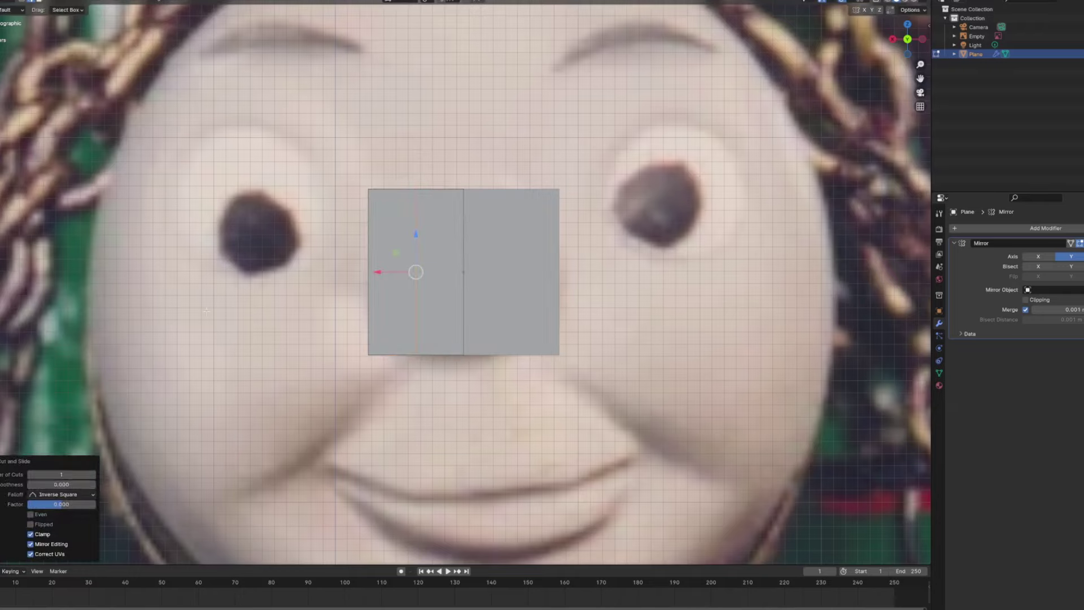
pyautogui.click(334, 270)
pyautogui.press('Tab')
pyautogui.press('Tab')
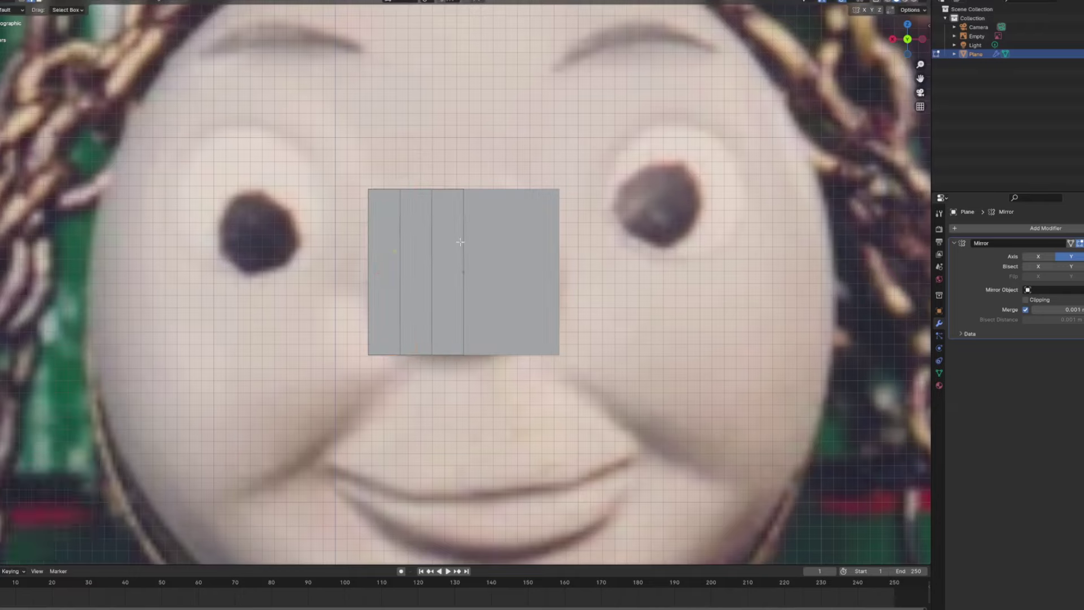
pyautogui.click(384, 271)
pyautogui.rightClick(395, 248)
pyautogui.click(412, 308)
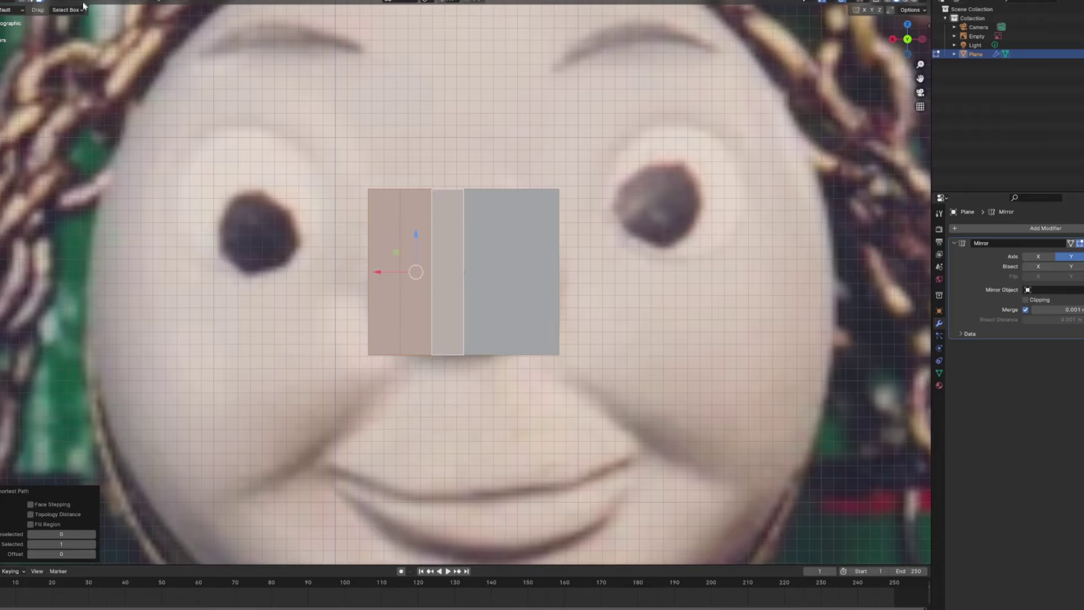
pyautogui.rightClick(414, 269)
pyautogui.click(396, 330)
pyautogui.click(463, 268)
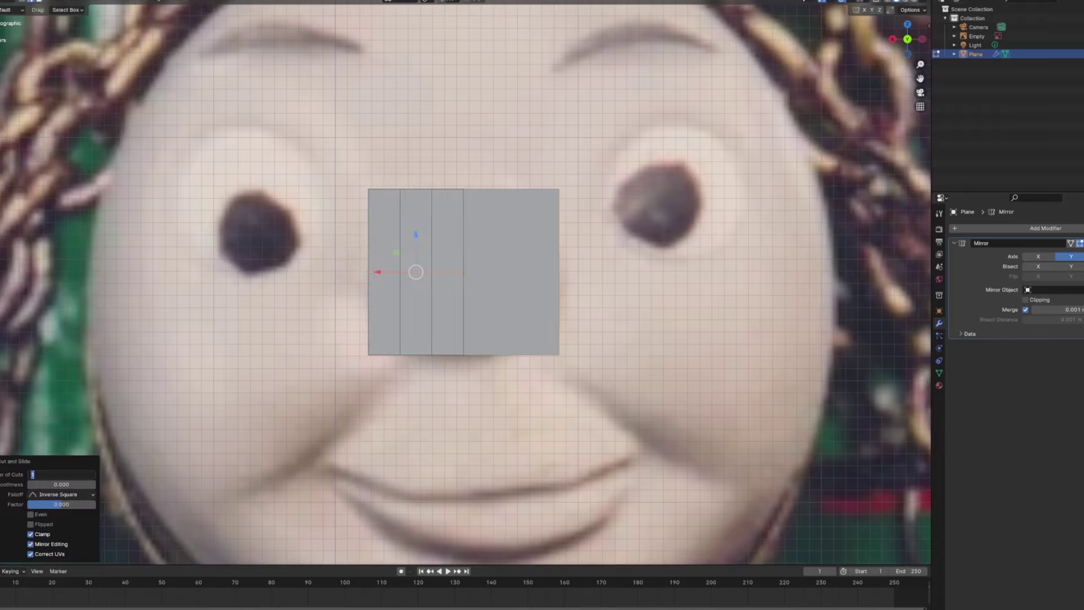
pyautogui.click(559, 346)
# Turn on X-ray and pull the lower-left corner vertices inward to angle the corner.
pyautogui.scroll(-1, 469, 318)
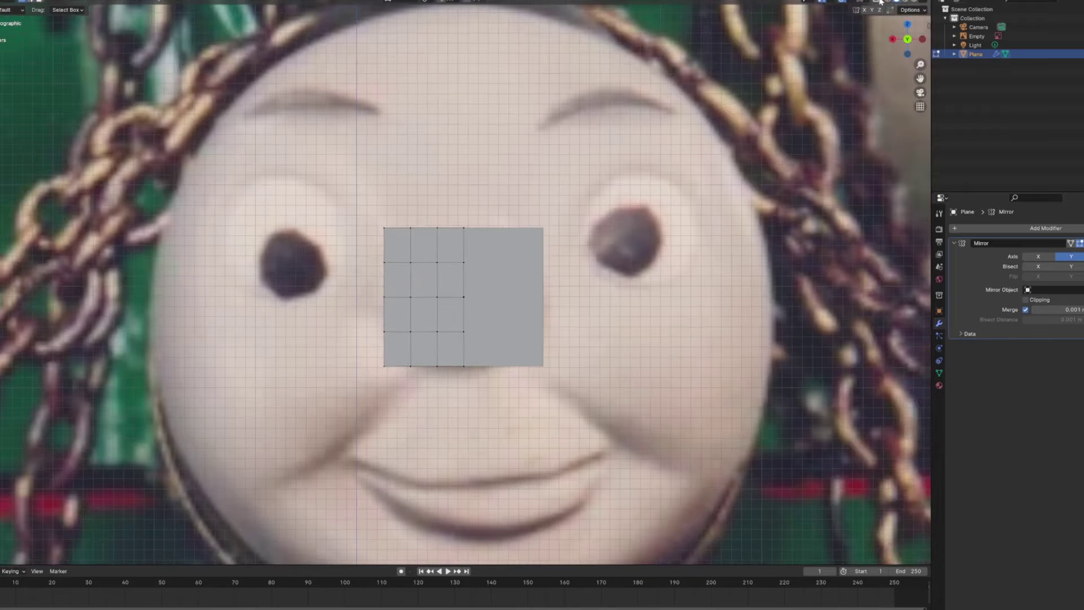
pyautogui.click(878, 2)
pyautogui.scroll(3, 465, 250)
pyautogui.scroll(-1, 452, 300)
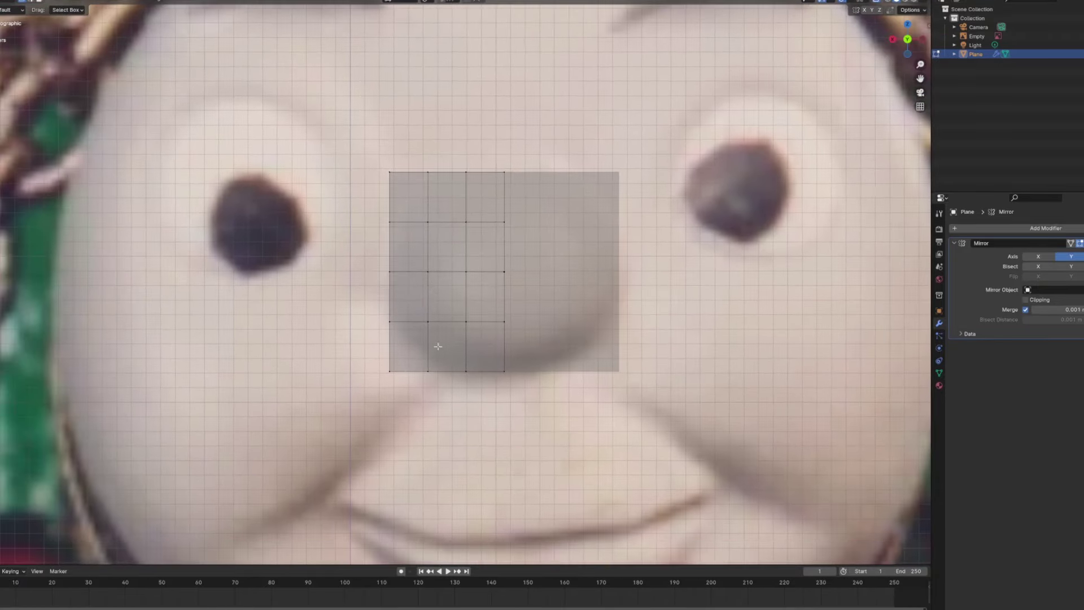
pyautogui.press('g')
pyautogui.click(435, 367)
pyautogui.press('g')
pyautogui.click(430, 363)
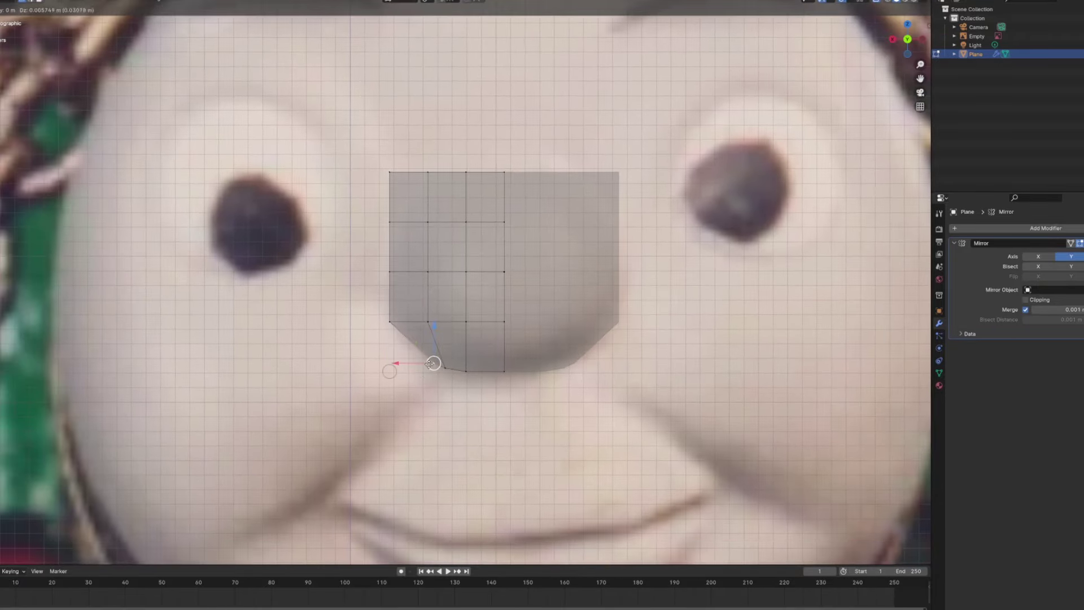
pyautogui.scroll(3, 429, 283)
pyautogui.scroll(-4, 428, 234)
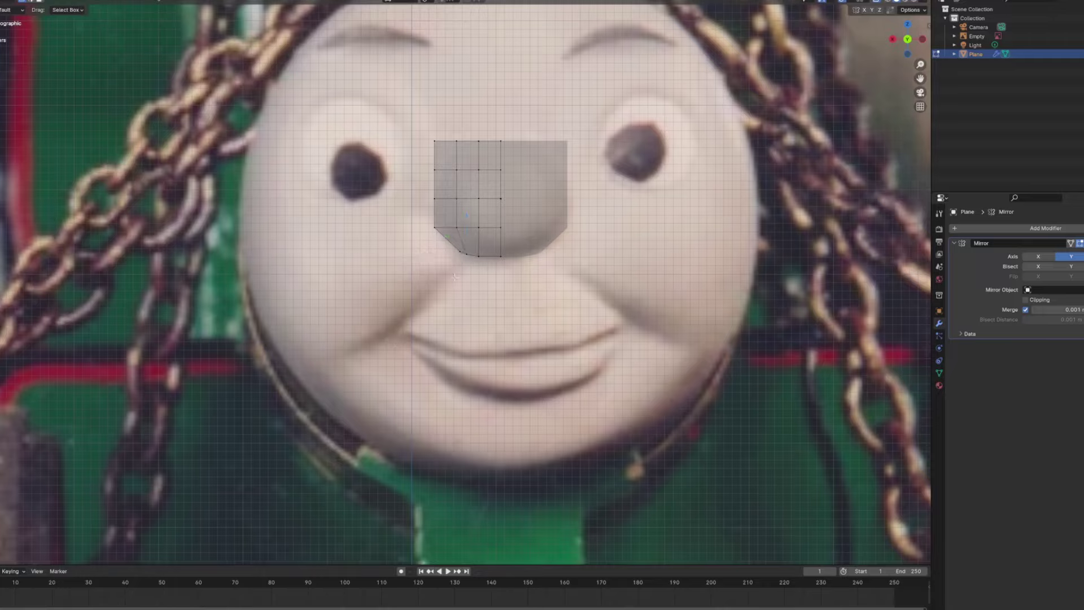
pyautogui.scroll(5, 497, 238)
# Extrude the nose's bottom corner into a strip running down-left along the smile.
pyautogui.press('g')
pyautogui.scroll(-2, 498, 238)
pyautogui.press('e')
pyautogui.click(511, 237)
pyautogui.scroll(2, 513, 223)
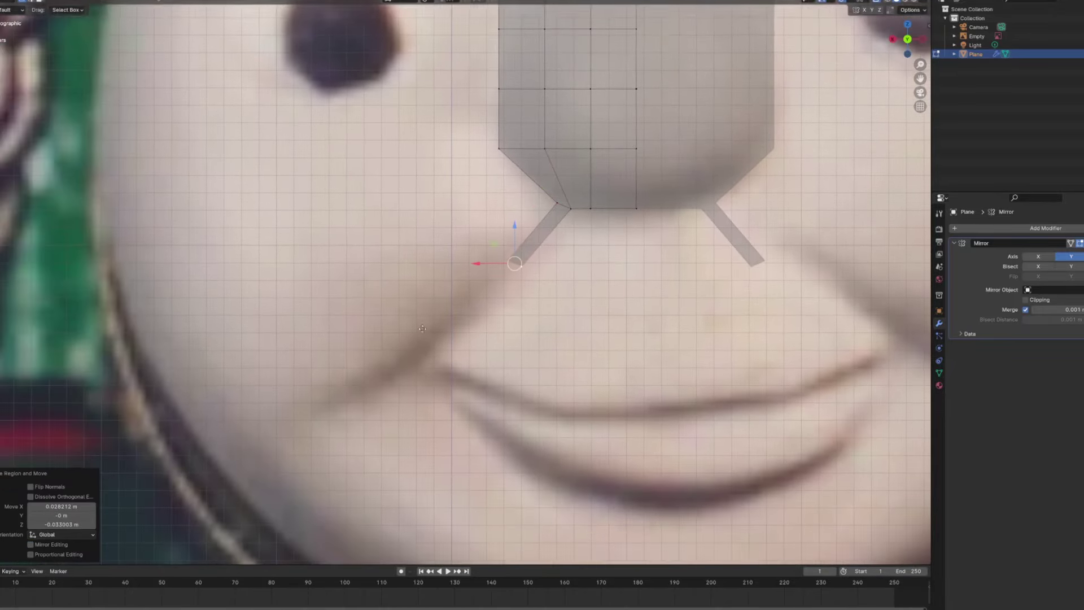
pyautogui.press('e')
pyautogui.click(330, 392)
pyautogui.press('e')
pyautogui.click(307, 400)
pyautogui.scroll(-4, 308, 400)
pyautogui.scroll(4, 327, 371)
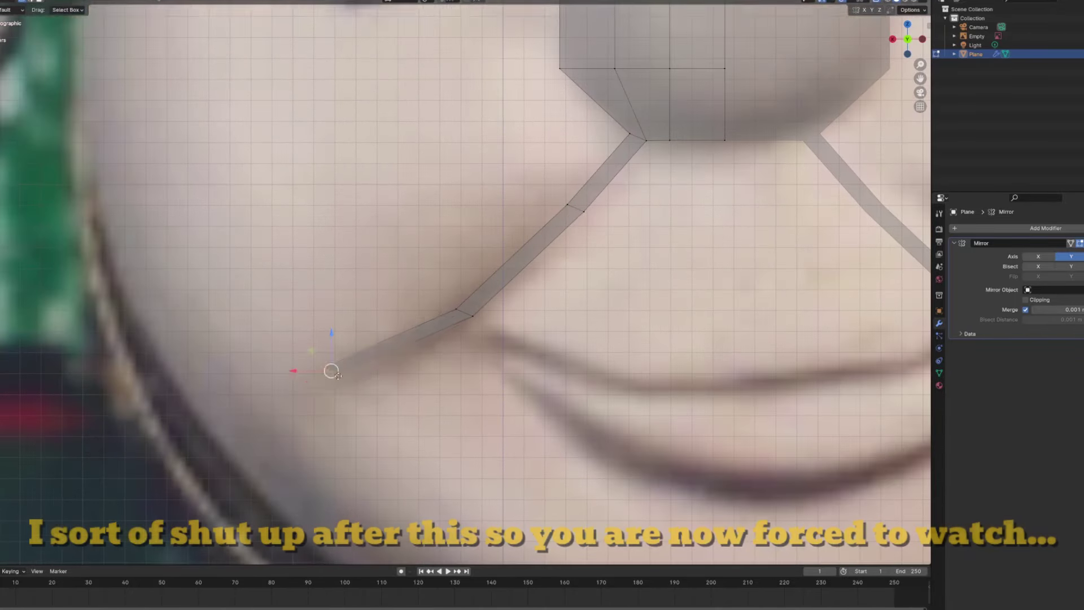
pyautogui.press('e')
pyautogui.click(411, 351)
# Reshape the nose outline by moving its edge and lower vertices.
pyautogui.keyDown('shift'); pyautogui.moveTo(475, 317); pyautogui.dragTo(287, 310, button='middle'); pyautogui.keyUp('shift')
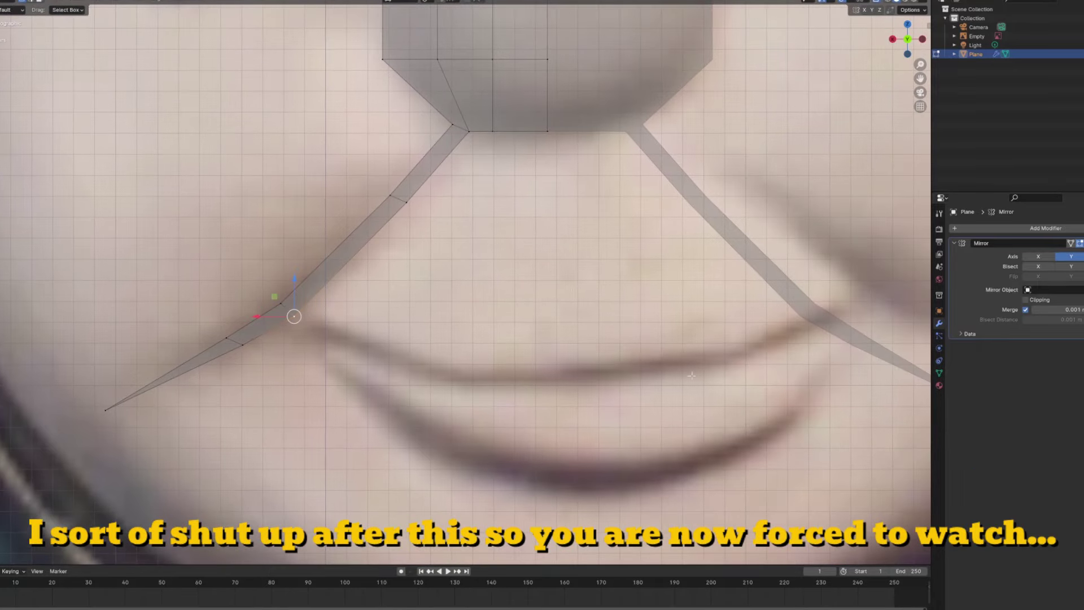
pyautogui.scroll(-2, 472, 128)
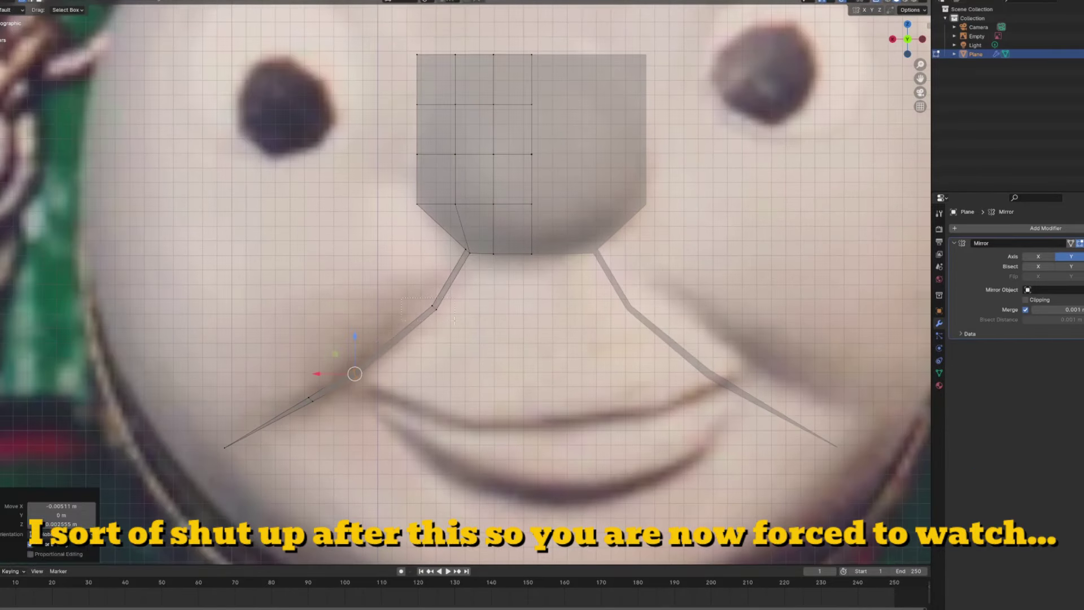
pyautogui.scroll(2, 468, 296)
pyautogui.keyDown('shift'); pyautogui.moveTo(468, 296); pyautogui.dragTo(469, 344, button='middle'); pyautogui.keyUp('shift')
pyautogui.click(417, 265)
pyautogui.click(482, 162)
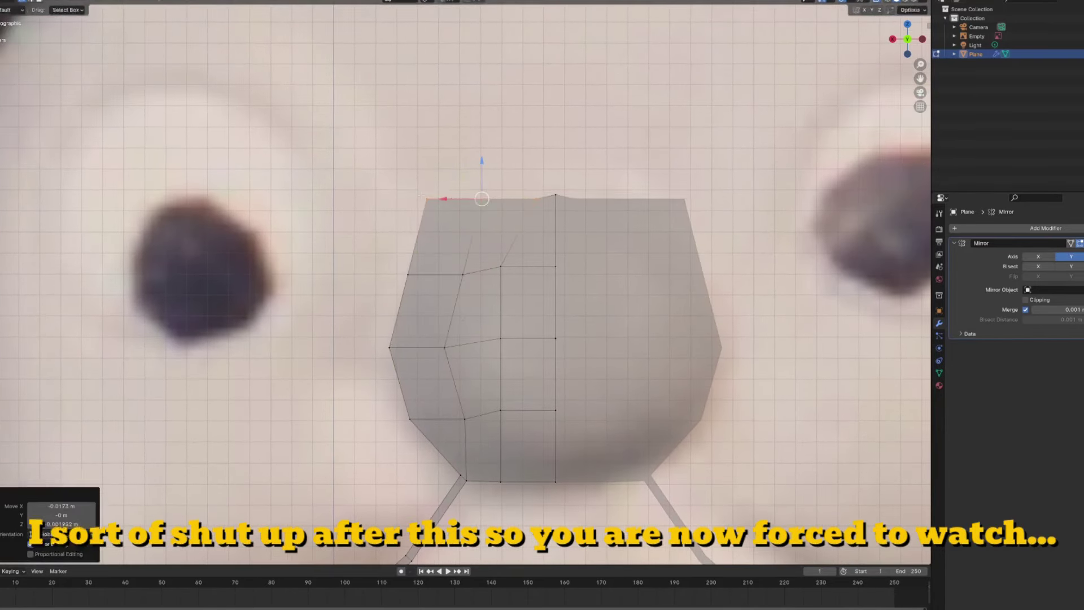
pyautogui.scroll(-3, 492, 211)
pyautogui.press('g')
pyautogui.click(491, 211)
pyautogui.scroll(3, 513, 313)
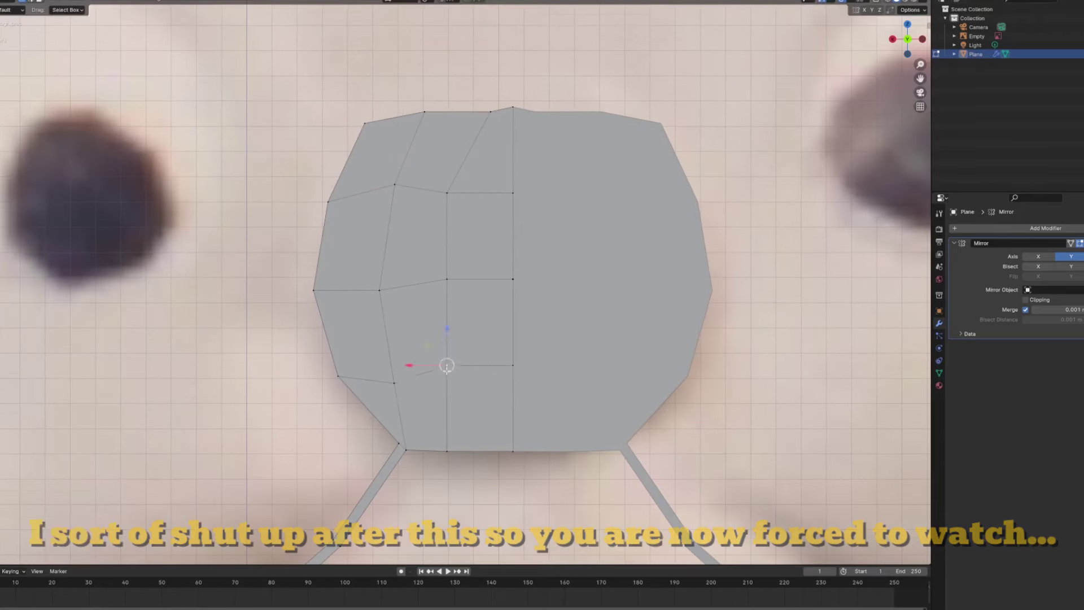
pyautogui.click(395, 384)
pyautogui.click(460, 391)
pyautogui.press('g')
pyautogui.click(506, 393)
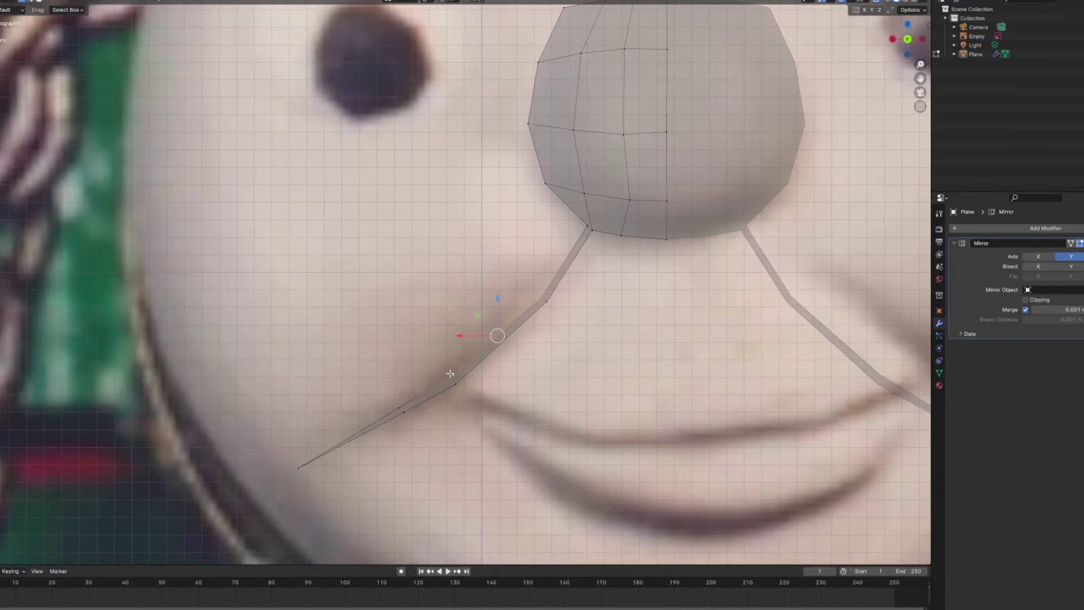
# Extrude the smile strip's edge and pull it up into a wide cheek flap.
pyautogui.keyDown('ctrl'); pyautogui.click(543, 299); pyautogui.keyUp('ctrl')
pyautogui.click(298, 468)
pyautogui.keyDown('ctrl'); pyautogui.click(587, 227); pyautogui.keyUp('ctrl')
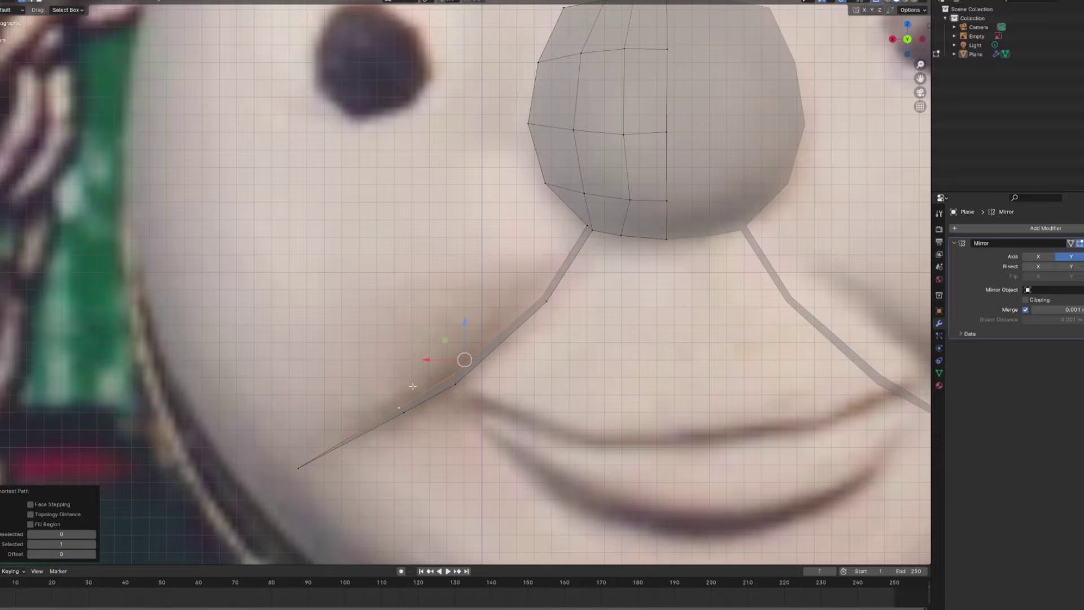
pyautogui.press('e')
pyautogui.click(459, 250)
pyautogui.scroll(-3, 459, 250)
pyautogui.scroll(2, 469, 381)
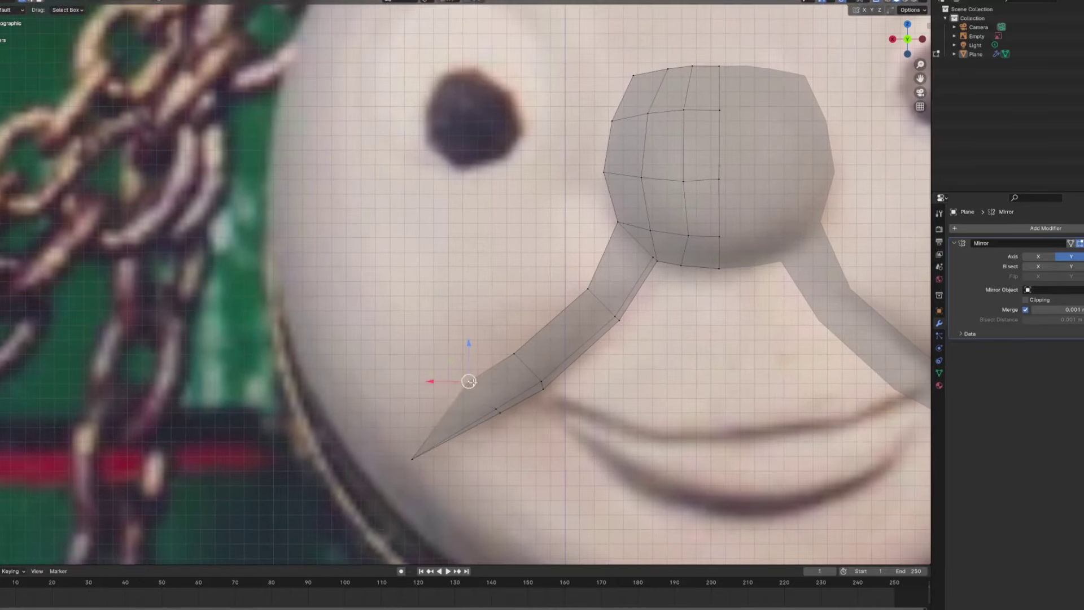
pyautogui.moveTo(466, 382); pyautogui.dragTo(497, 266)
pyautogui.scroll(-1, 497, 266)
pyautogui.scroll(2, 419, 286)
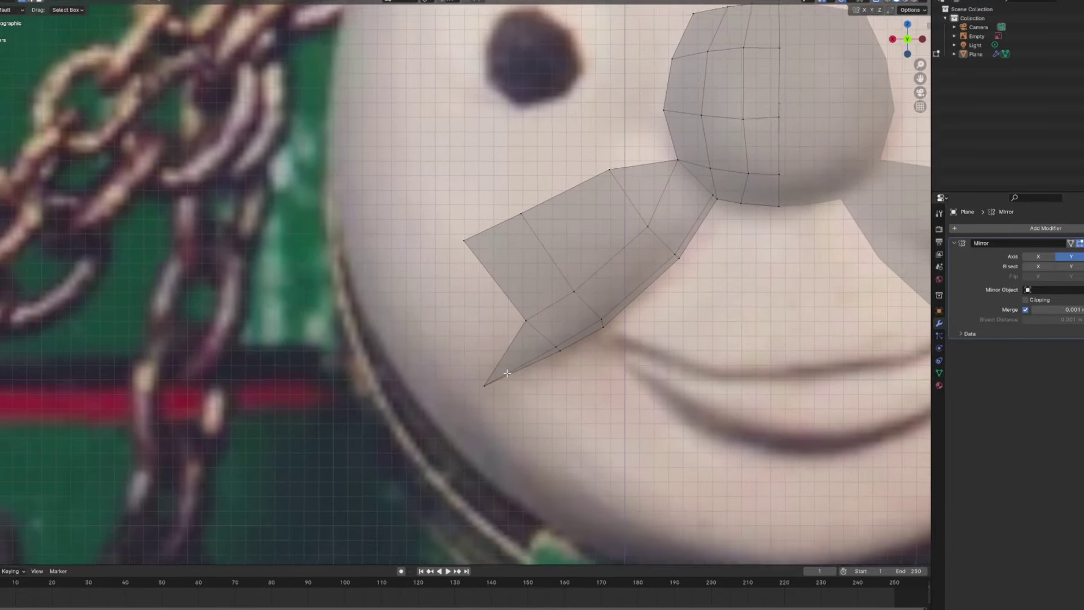
pyautogui.scroll(-5, 419, 286)
# Add a circle mesh to the scene.
pyautogui.hotkey('shift', 'a')
pyautogui.click(401, 305)
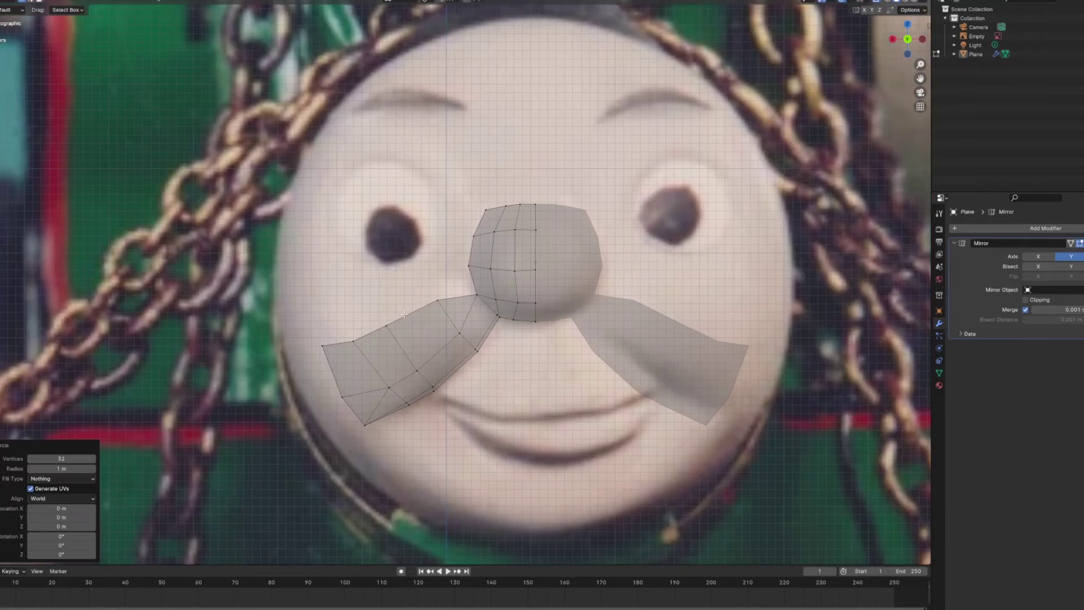
pyautogui.scroll(-5, 462, 274)
pyautogui.scroll(2, 461, 274)
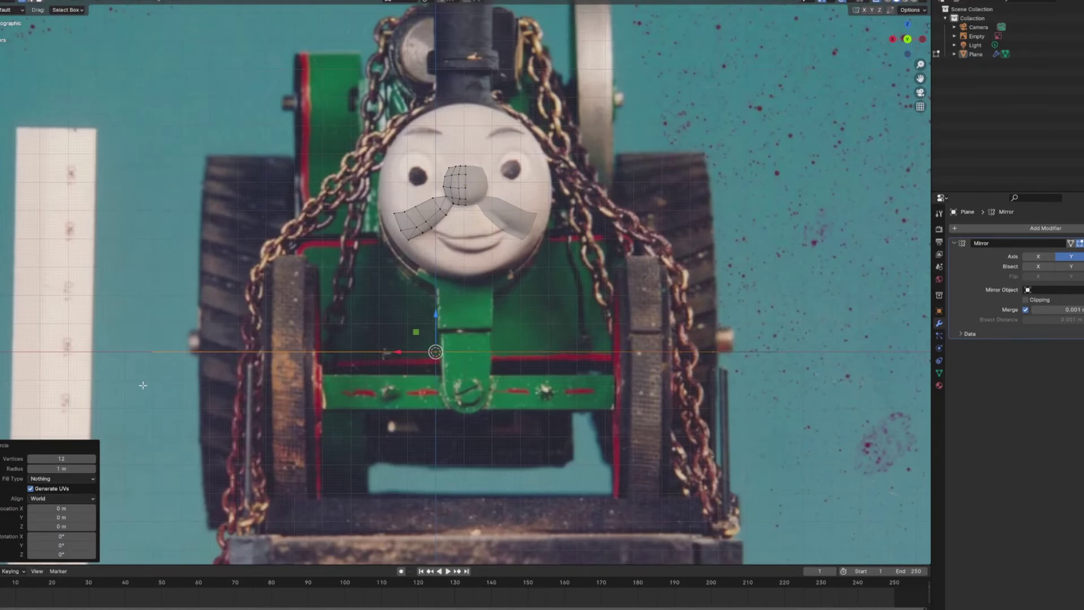
# Set the new circle's Y rotation to 90°.
pyautogui.click(62, 545)
pyautogui.write('90')
pyautogui.press('Return')
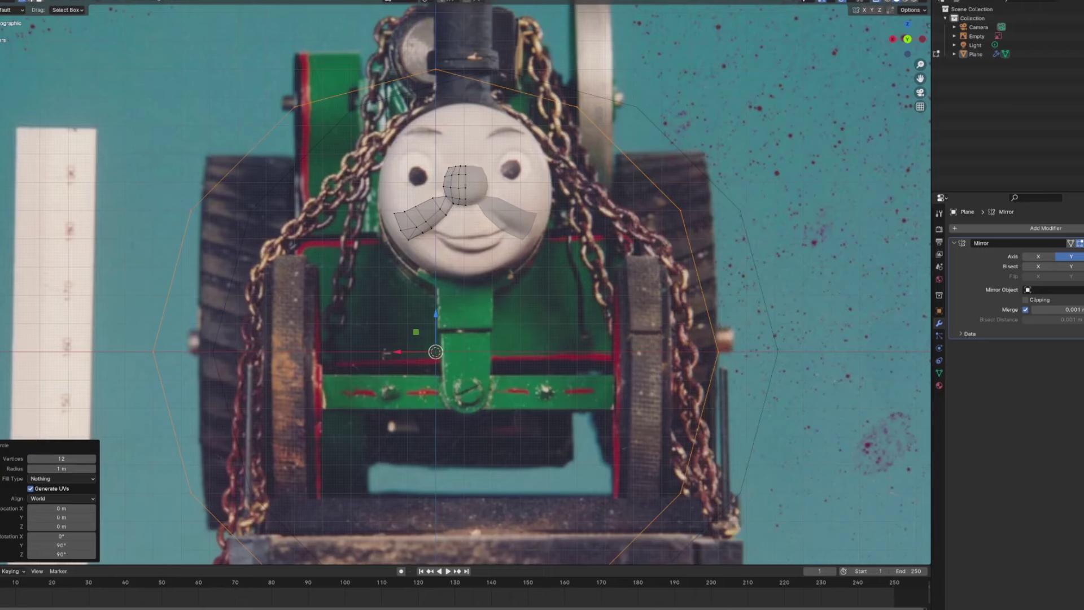
# Move the circle up onto the face and scale it down over the left eye.
pyautogui.moveTo(464, 321); pyautogui.dragTo(442, 140)
pyautogui.scroll(3, 431, 199)
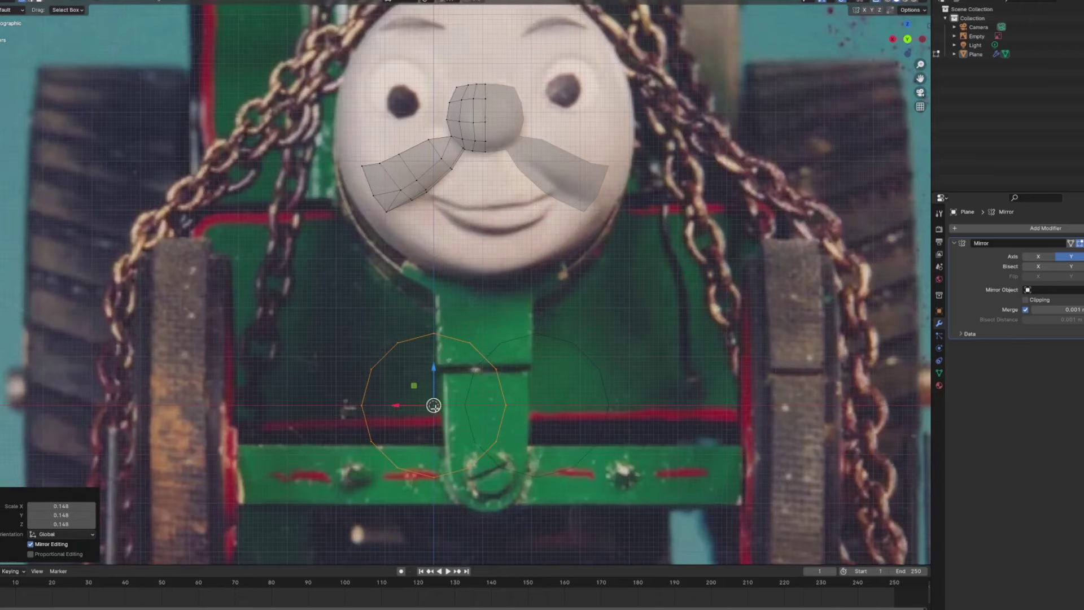
pyautogui.scroll(3, 430, 199)
pyautogui.press('s')
pyautogui.click(463, 271)
pyautogui.press('s')
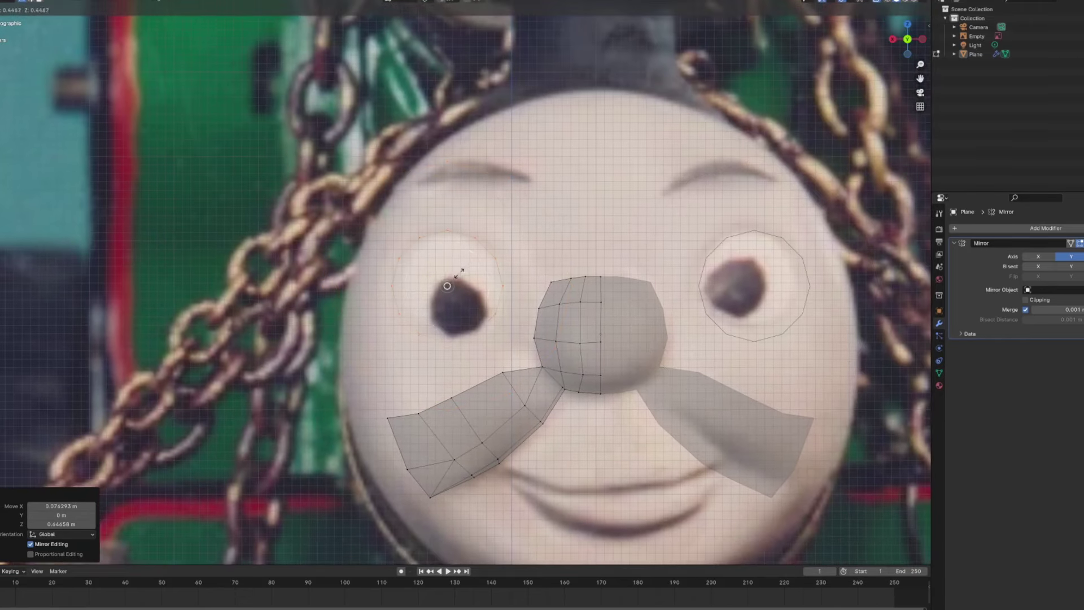
pyautogui.click(448, 285)
# Refine the eye circle's size and nudge it into place on the left eye.
pyautogui.scroll(2, 375, 253)
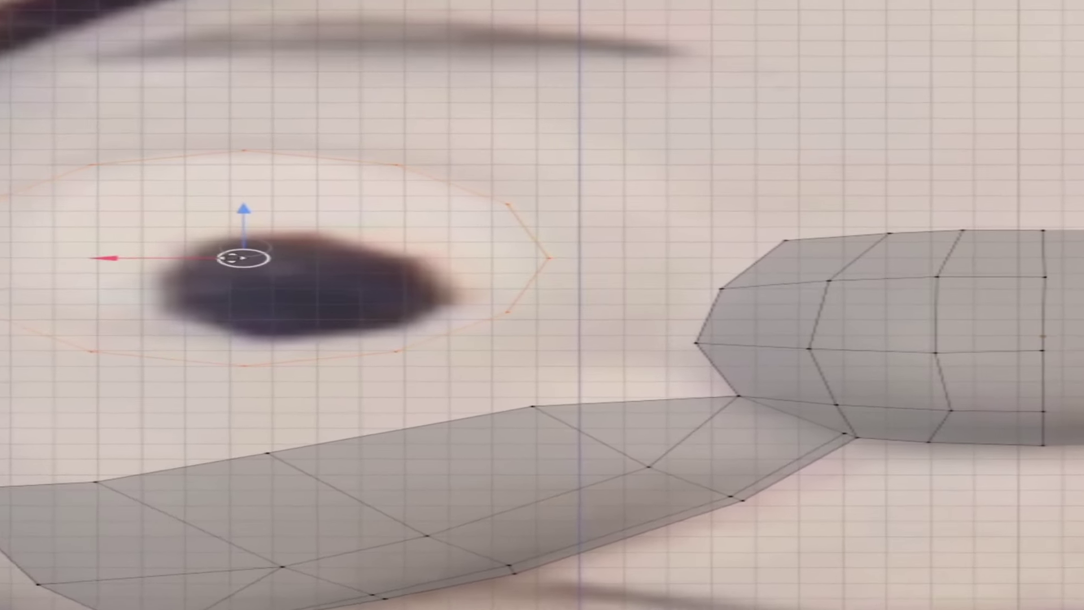
pyautogui.scroll(-1, 374, 253)
pyautogui.press('s')
pyautogui.click(455, 240)
pyautogui.scroll(2, 428, 217)
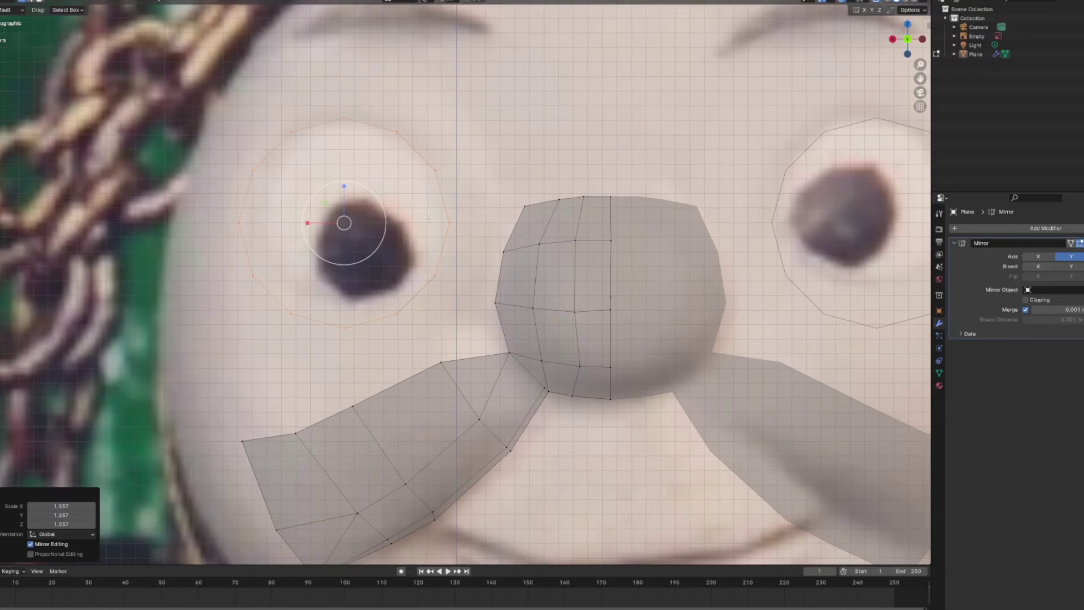
pyautogui.scroll(-2, 429, 218)
pyautogui.moveTo(382, 222); pyautogui.dragTo(382, 224)
pyautogui.scroll(-2, 381, 224)
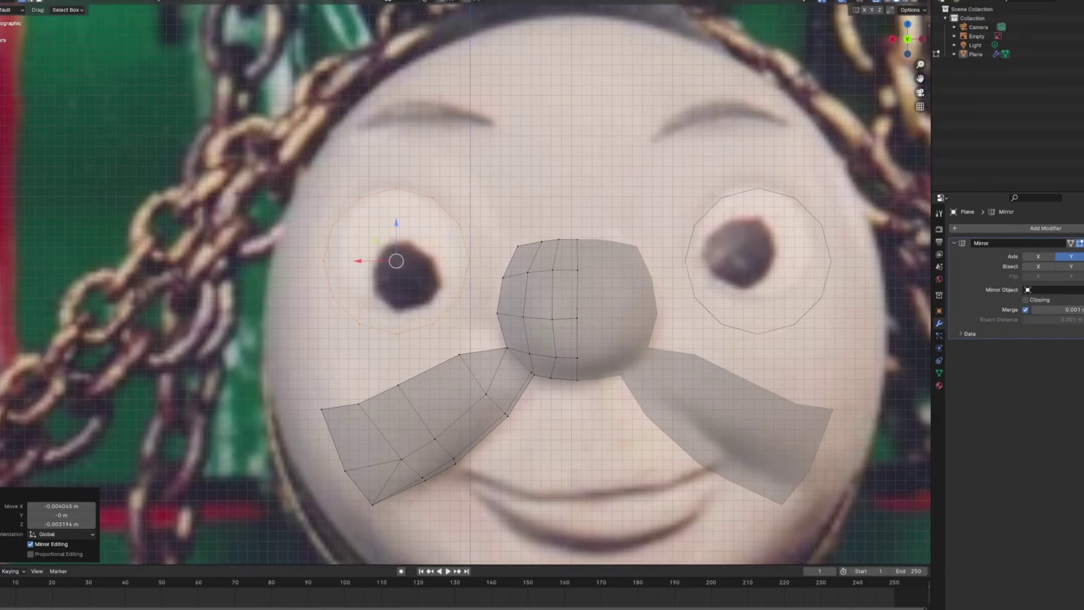
pyautogui.scroll(3, 435, 232)
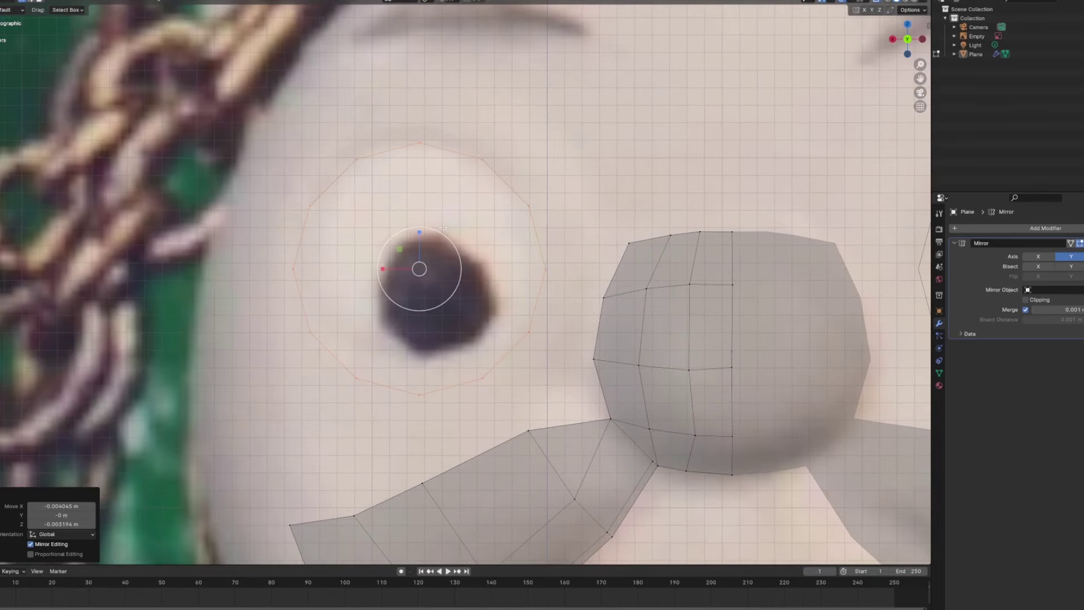
# Extrude the circle's edge in place and scale it into a thick eye ring.
pyautogui.press('e')
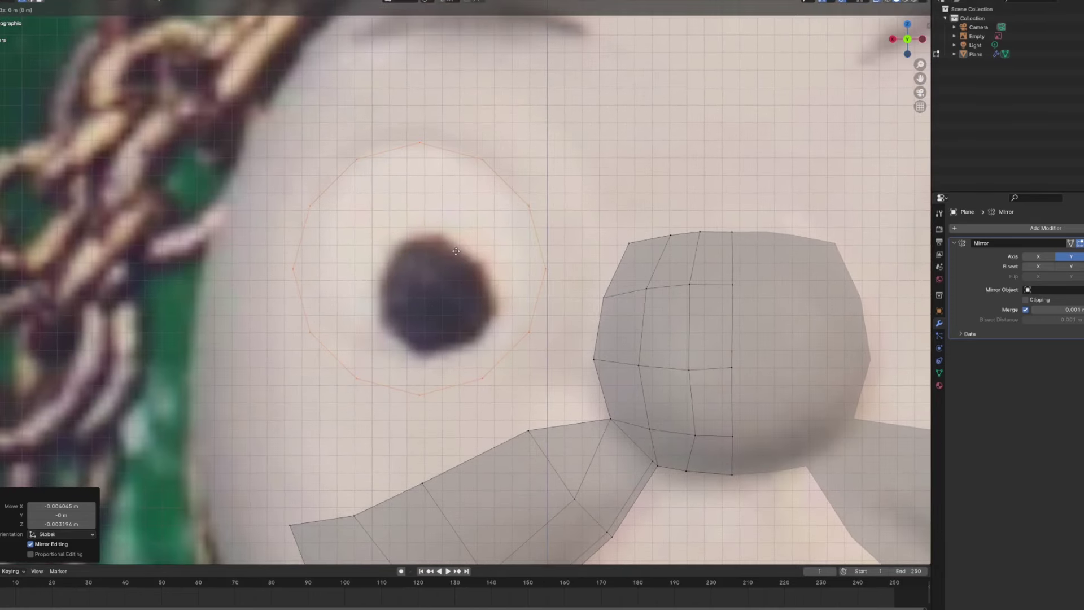
pyautogui.rightClick(456, 251)
pyautogui.hotkey('alt', 'a')
pyautogui.scroll(-5, 455, 252)
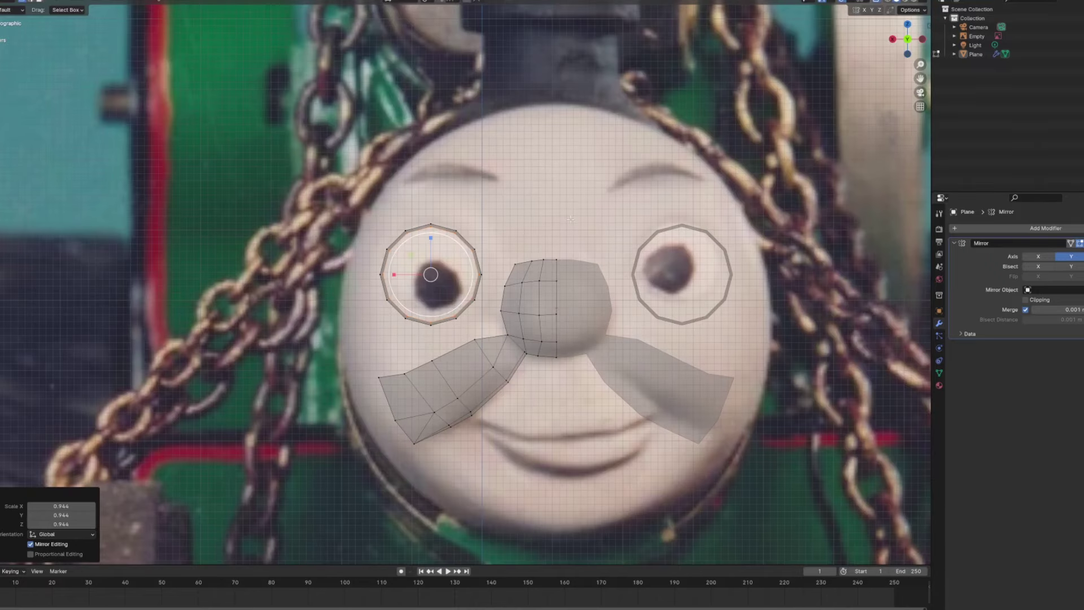
pyautogui.scroll(2, 450, 186)
pyautogui.scroll(6, 433, 333)
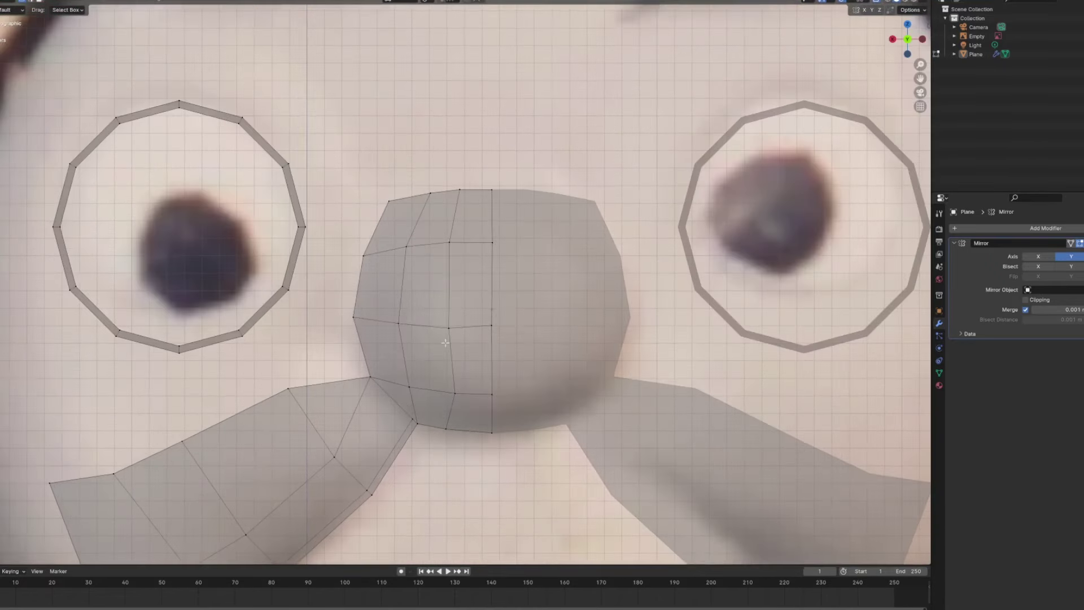
pyautogui.scroll(-6, 350, 250)
pyautogui.press('c')
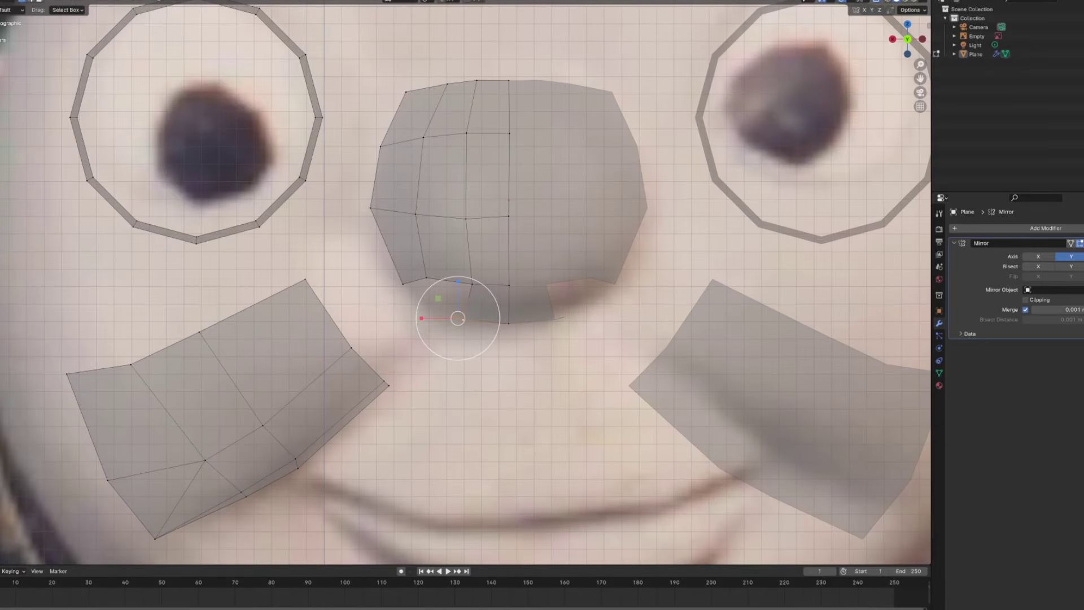
# Move the lower-nose vertices up and outward so the nose base meets the mustache.
pyautogui.press('Escape')
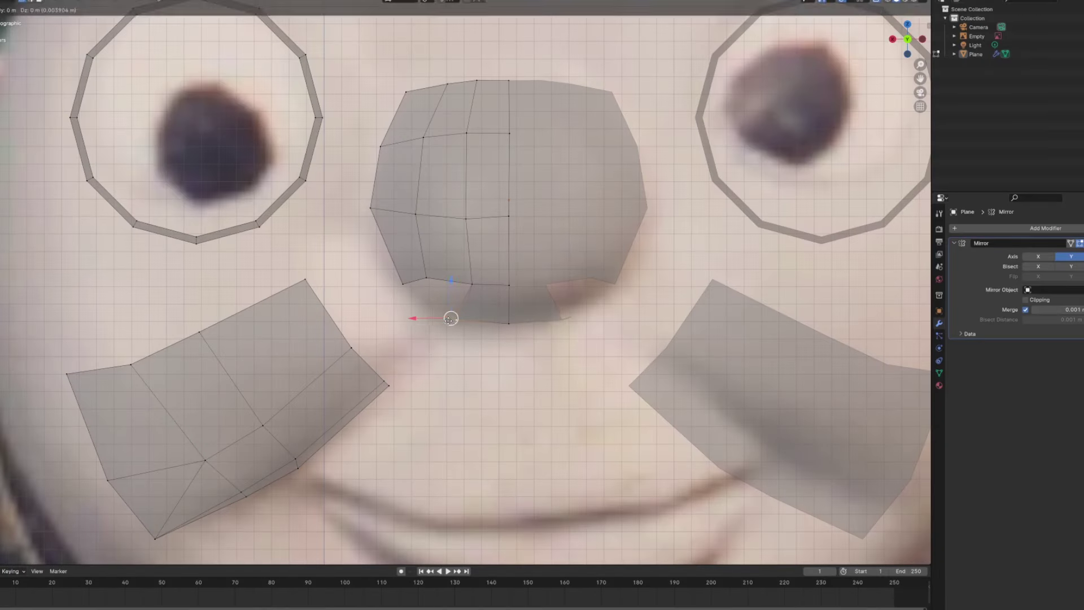
pyautogui.moveTo(438, 298); pyautogui.dragTo(428, 279)
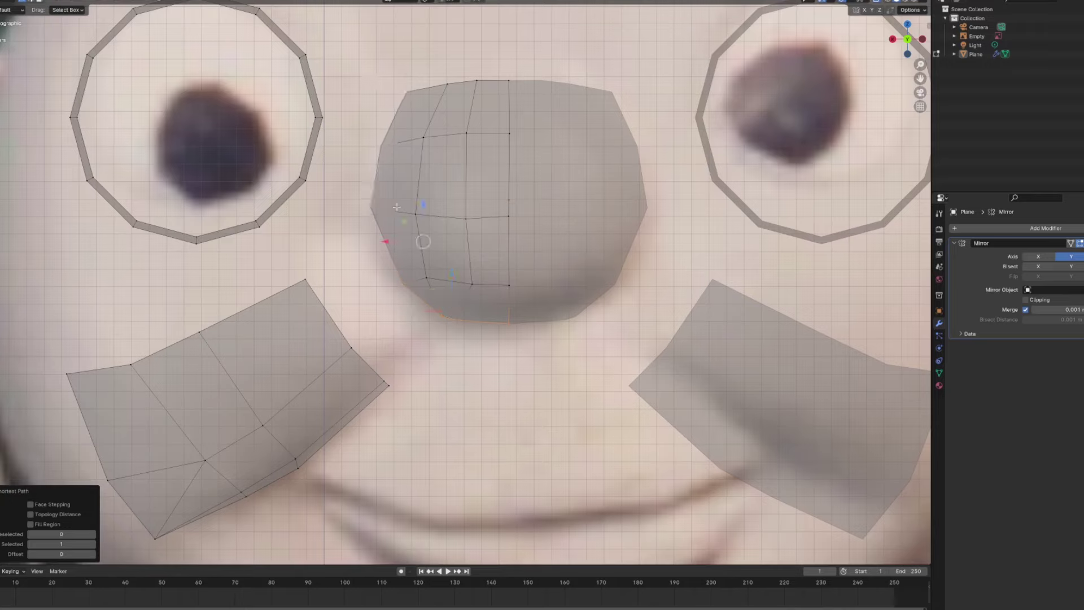
pyautogui.moveTo(399, 241); pyautogui.dragTo(413, 220)
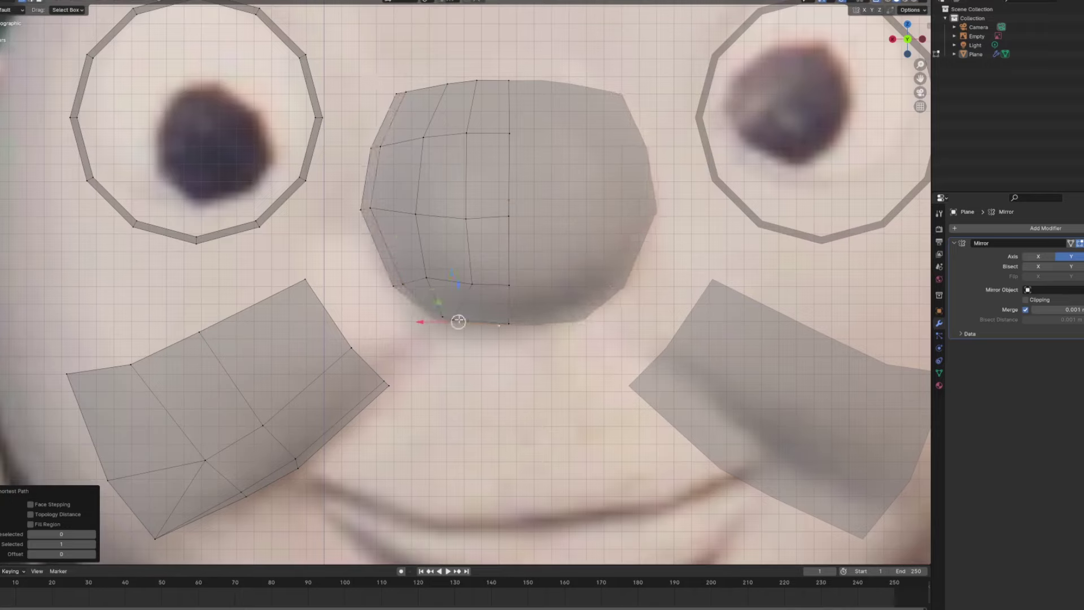
pyautogui.moveTo(469, 323); pyautogui.dragTo(466, 325)
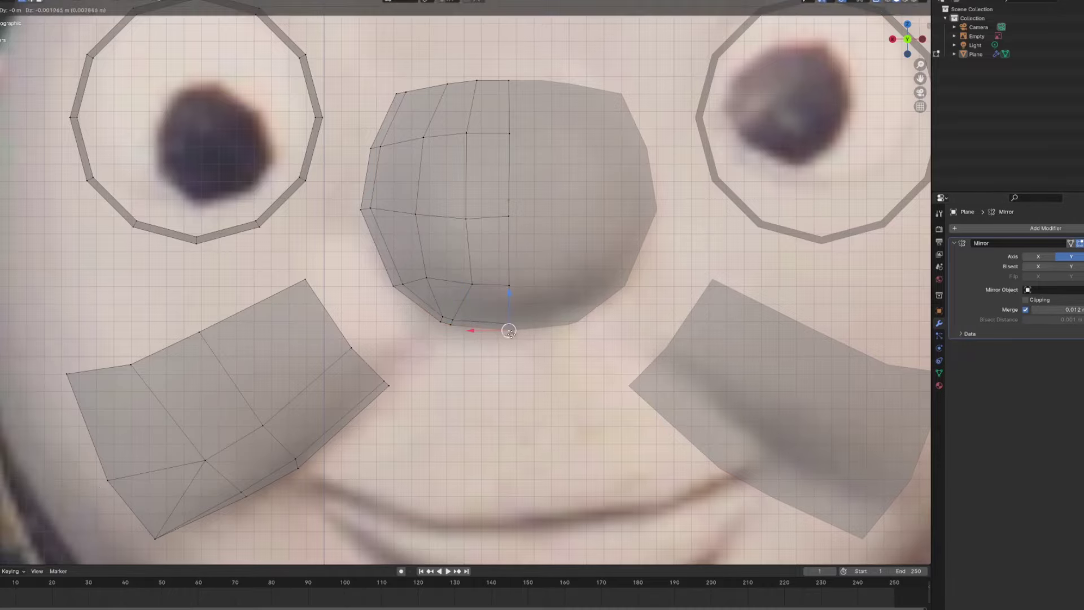
pyautogui.scroll(3, 501, 259)
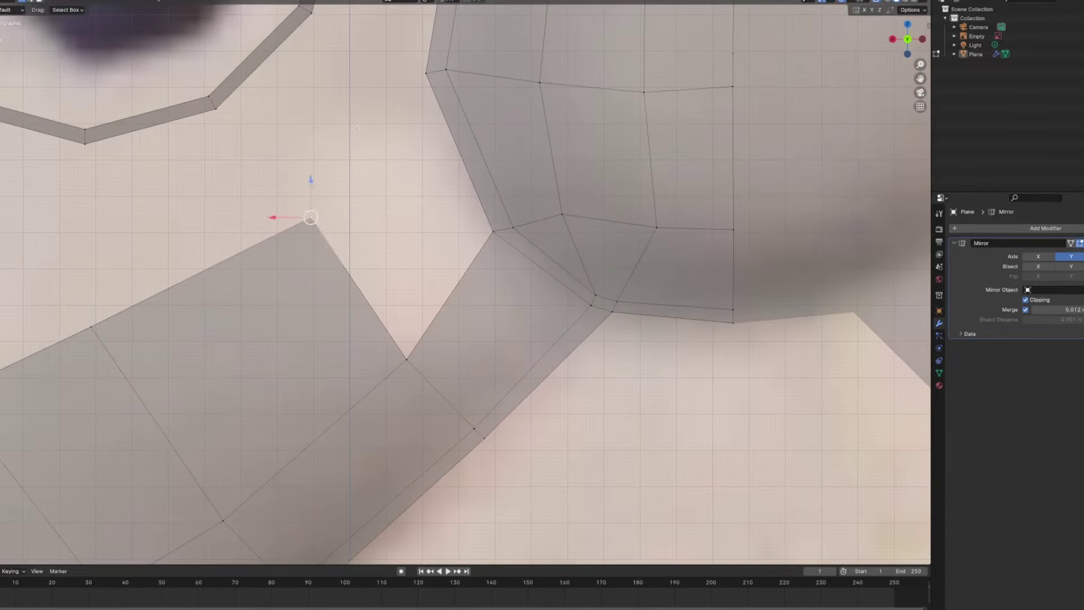
pyautogui.scroll(-4, 357, 127)
pyautogui.click(455, 286)
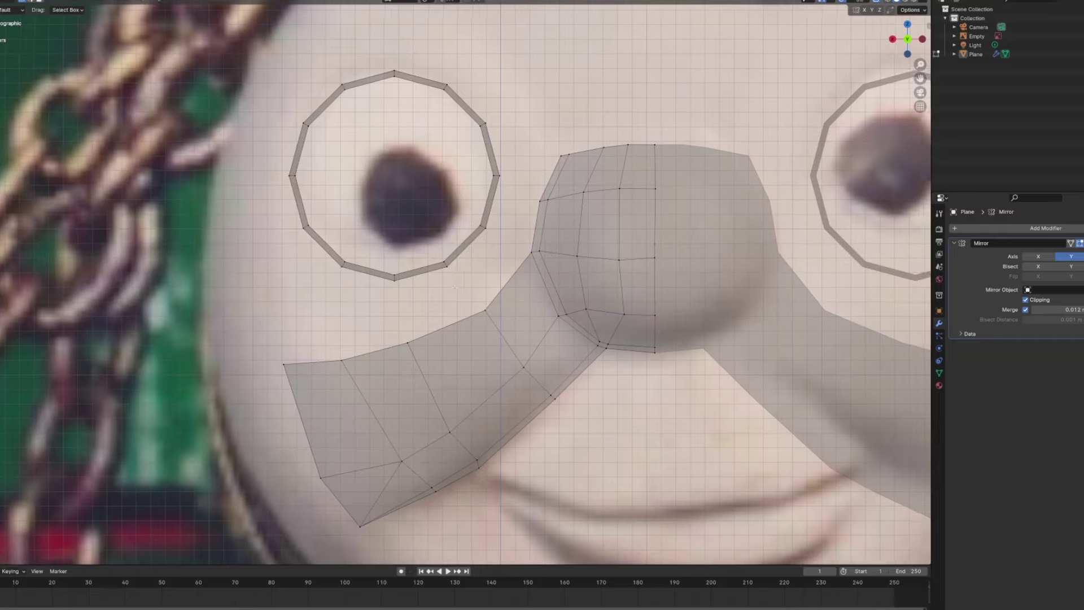
pyautogui.scroll(-1, 454, 286)
# Fill a series of faces between the left eye ring and the nose.
pyautogui.click(486, 310)
pyautogui.scroll(4, 471, 251)
pyautogui.scroll(-3, 423, 291)
pyautogui.press('f')
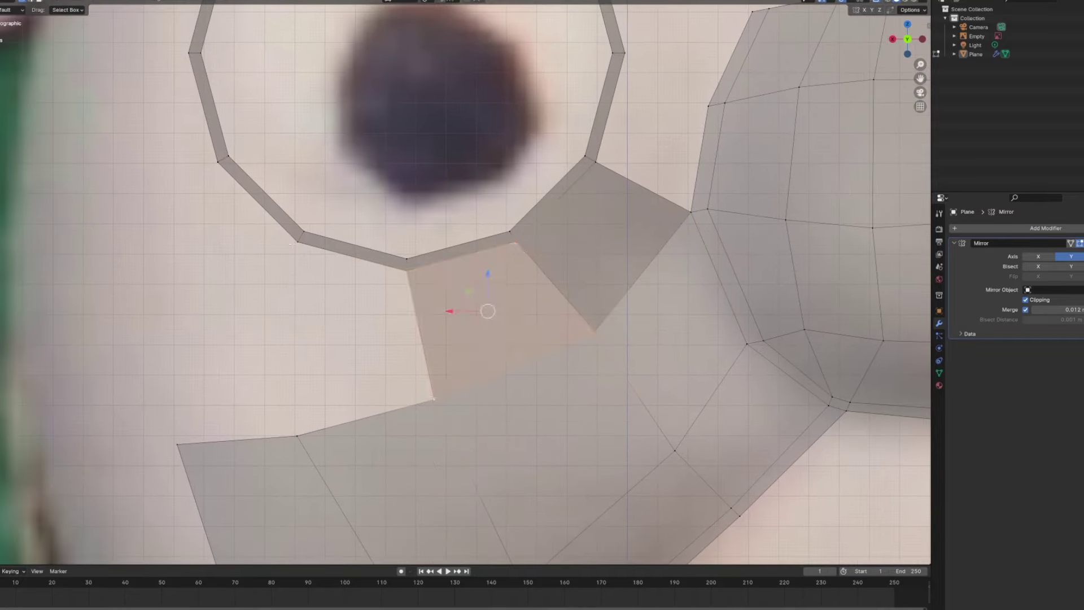
pyautogui.press('f')
pyautogui.scroll(2, 350, 384)
pyautogui.press('f')
pyautogui.press('f')
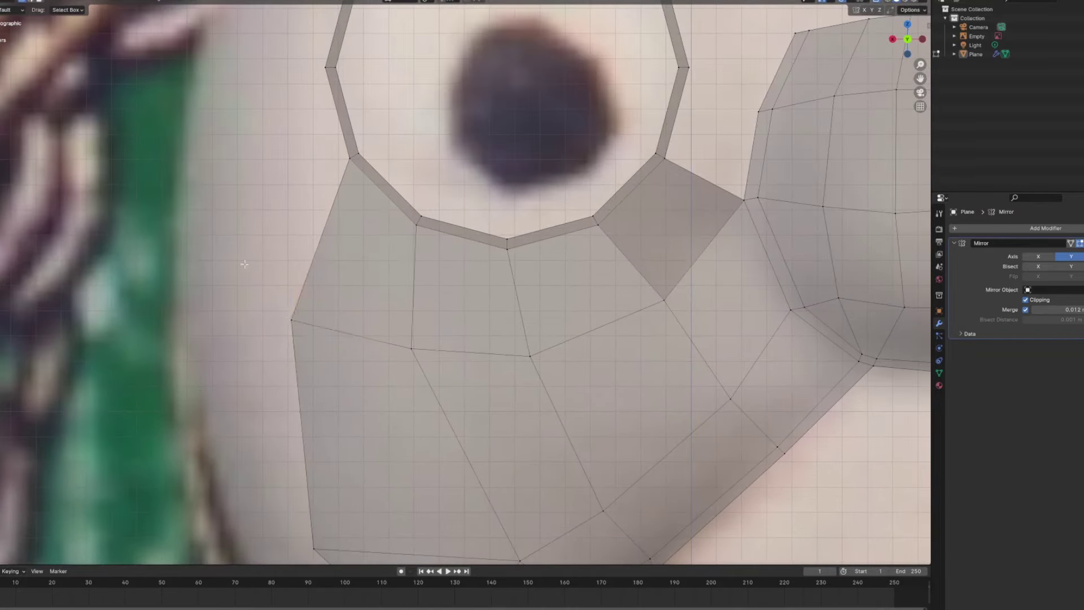
pyautogui.keyDown('shift'); pyautogui.scroll(6, 305, 294); pyautogui.keyUp('shift')
pyautogui.press('f')
pyautogui.keyDown('shift'); pyautogui.scroll(3, 322, 276); pyautogui.keyUp('shift')
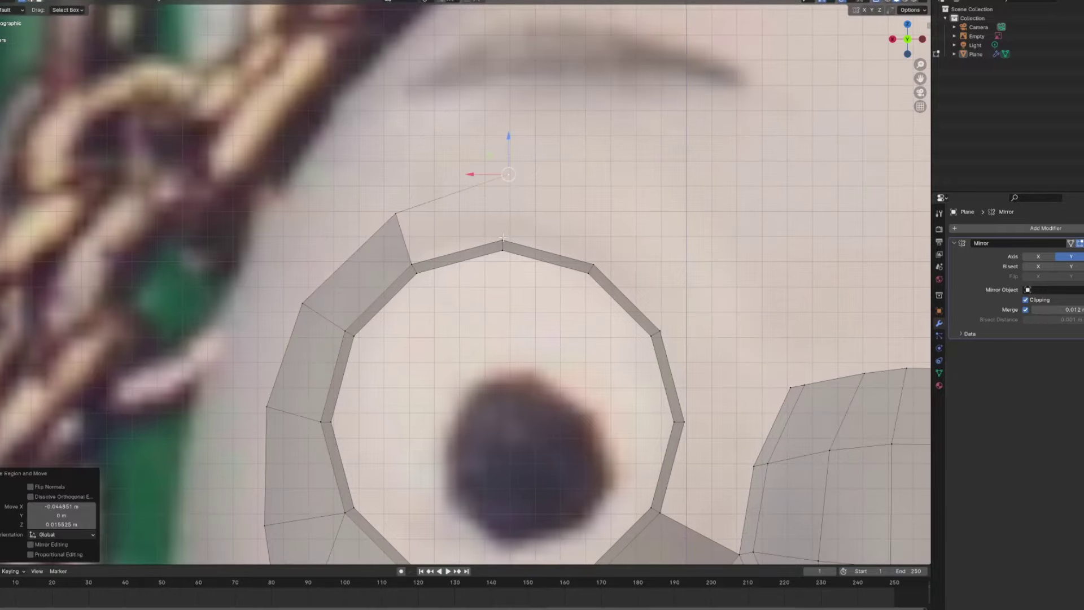
pyautogui.press('f')
pyautogui.scroll(-1, 502, 237)
pyautogui.keyDown('shift'); pyautogui.scroll(-5, 502, 237); pyautogui.keyUp('shift')
# Nudge a vertex beside the nose and fill the remaining gap with a triangle.
pyautogui.press('KP_5')
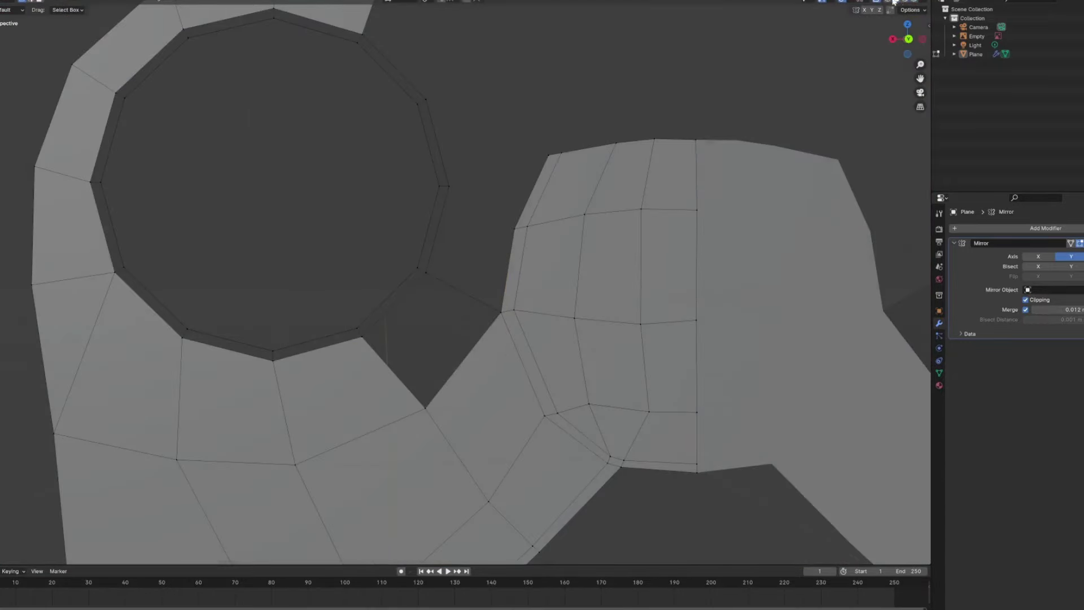
pyautogui.press('KP_5')
pyautogui.scroll(3, 446, 215)
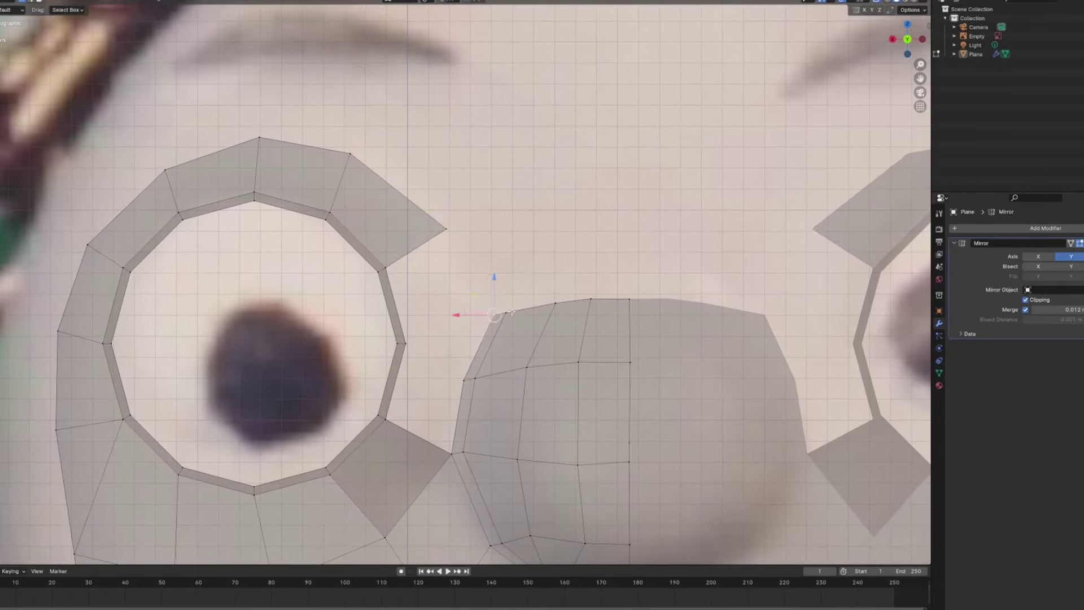
pyautogui.scroll(3, 512, 312)
pyautogui.press('g')
pyautogui.click(406, 288)
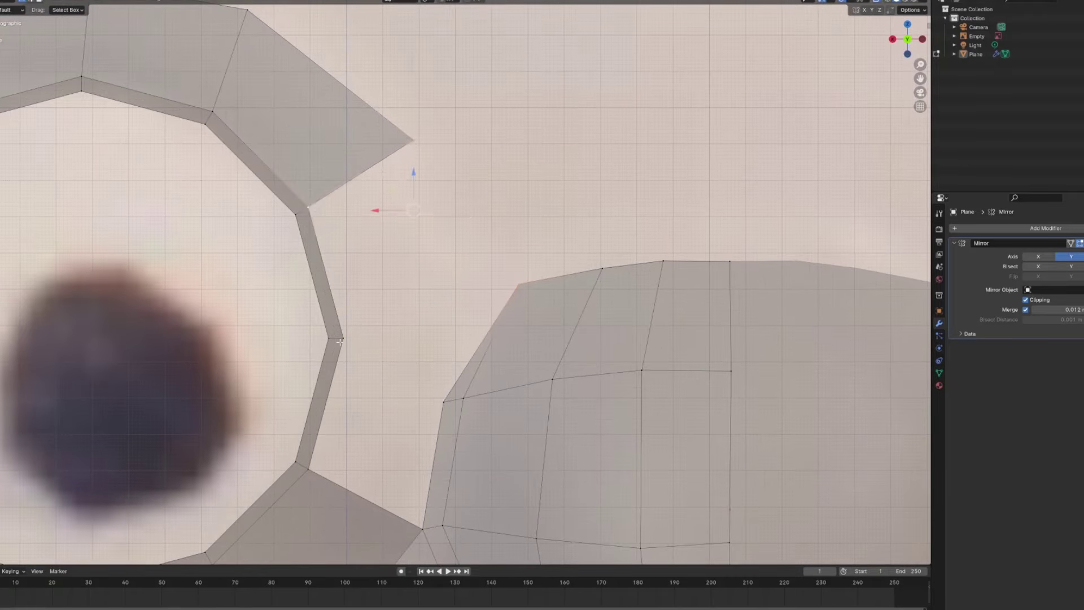
pyautogui.scroll(-3, 339, 342)
pyautogui.press('f')
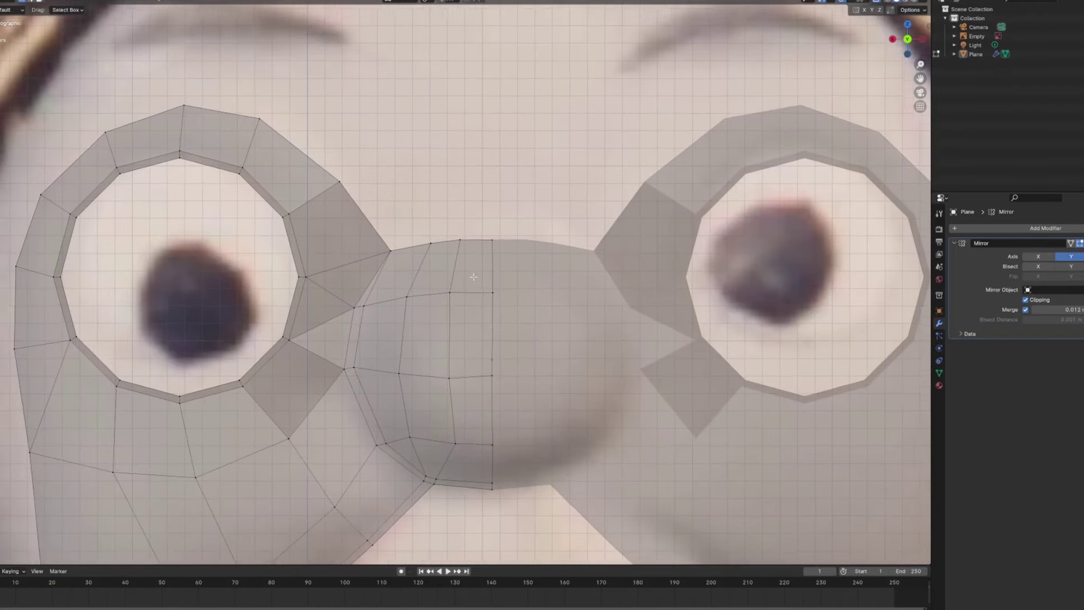
pyautogui.scroll(-4, 473, 277)
pyautogui.scroll(5, 322, 243)
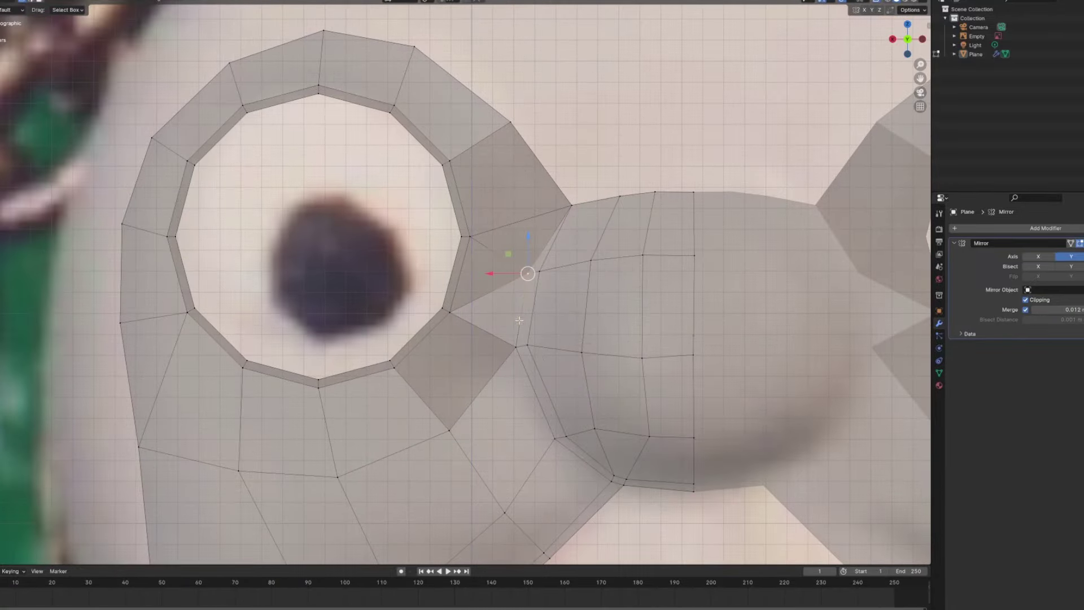
# Move the selected vertex along Y to set its depth.
pyautogui.moveTo(472, 244); pyautogui.dragTo(339, 310, button='middle')
pyautogui.press('g')
pyautogui.press('y')
pyautogui.click(470, 283)
pyautogui.moveTo(470, 283); pyautogui.dragTo(529, 270, button='middle')
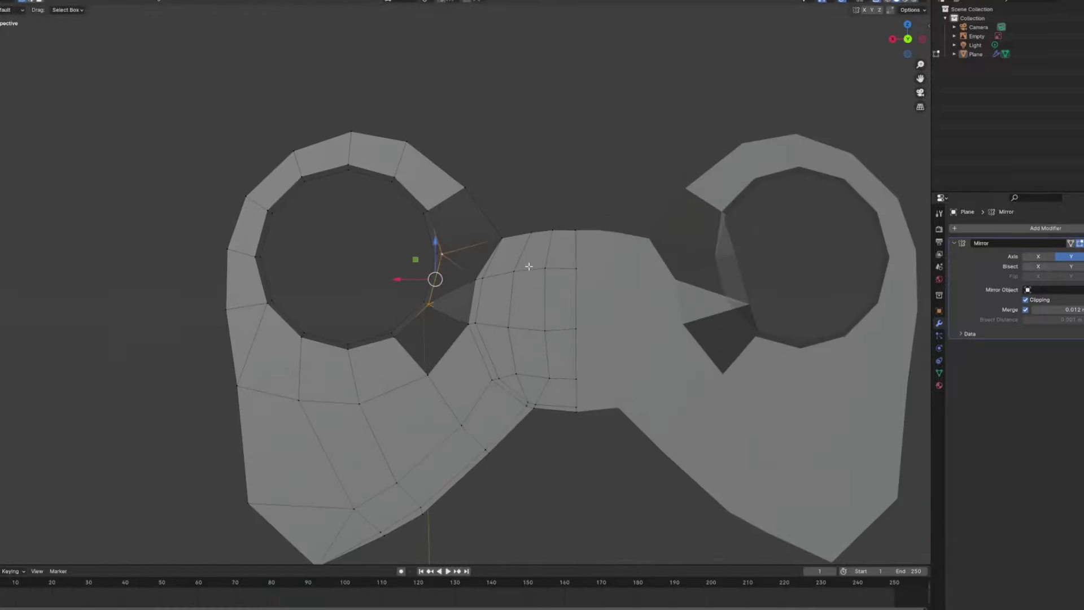
# Recalculate normals on the whole mesh and return to front orthographic view.
pyautogui.press('a')
pyautogui.scroll(-2, 355, 188)
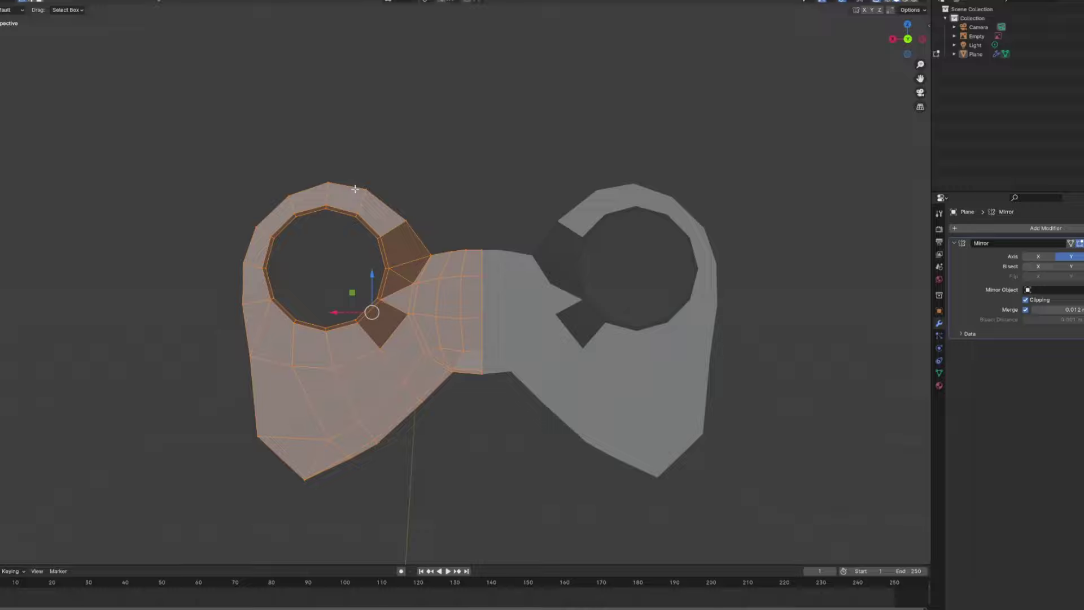
pyautogui.hotkey('shift', 'n')
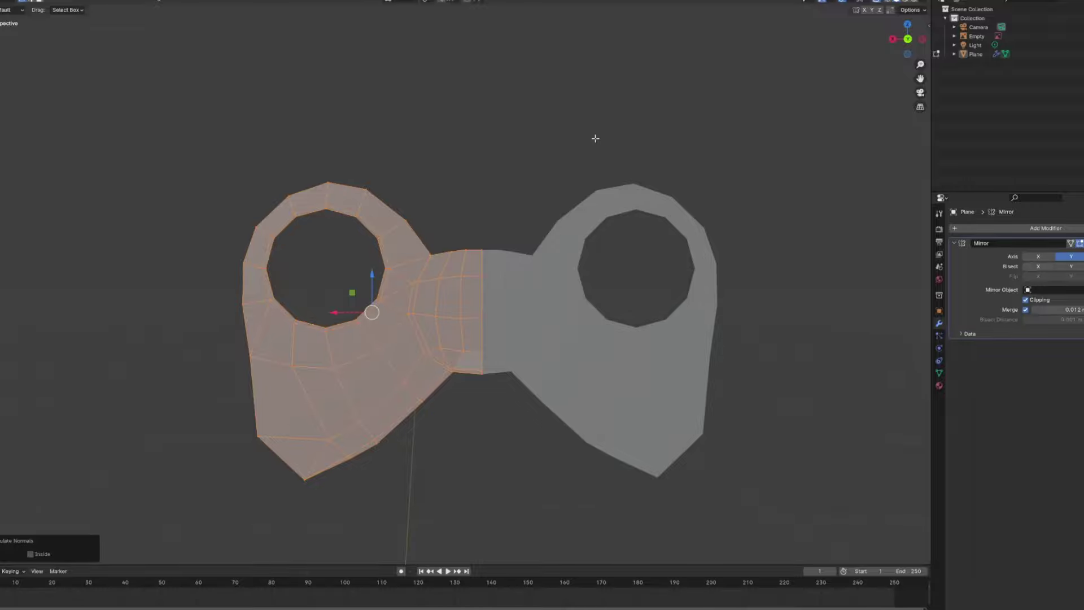
pyautogui.hotkey('alt', 'a')
pyautogui.press('KP_1')
pyautogui.scroll(6, 400, 285)
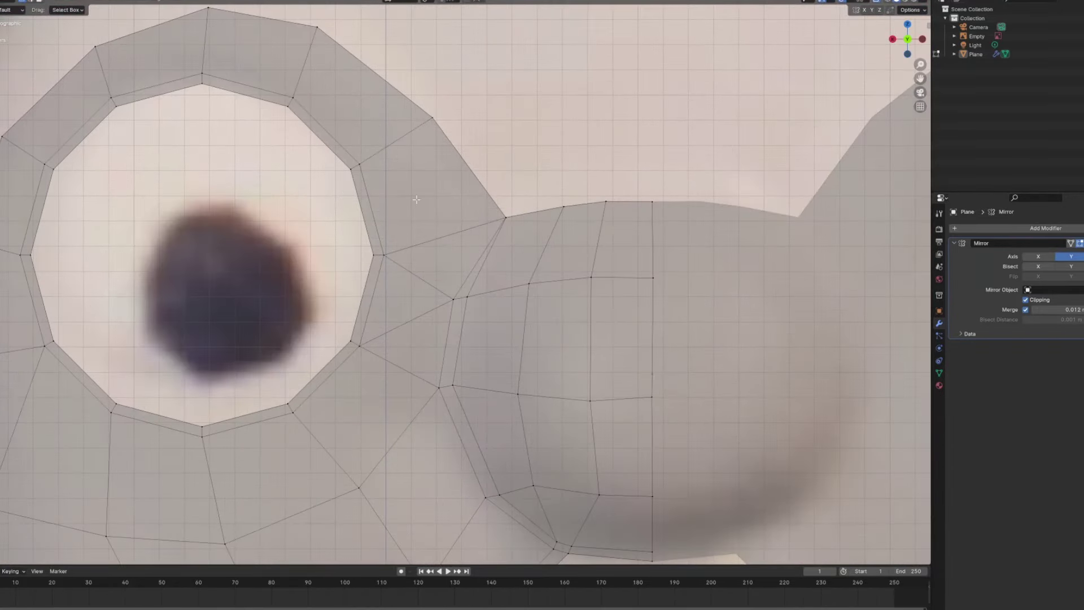
# Extrude a row of faces above the nose and select the new top edge.
pyautogui.scroll(-4, 399, 286)
pyautogui.scroll(1, 406, 284)
pyautogui.scroll(-4, 423, 282)
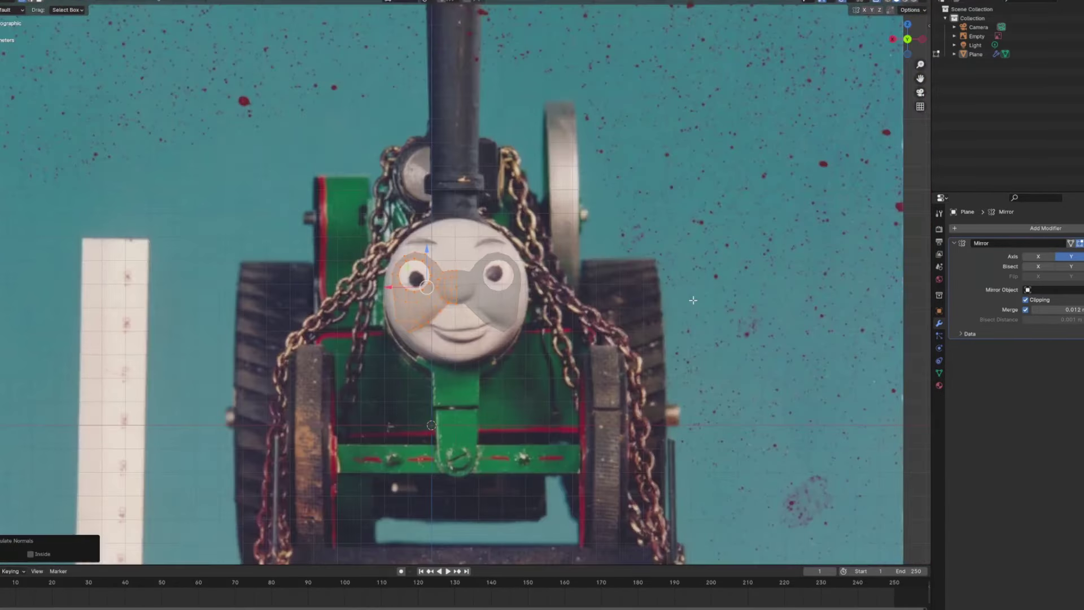
pyautogui.scroll(8, 446, 281)
pyautogui.scroll(-3, 446, 280)
pyautogui.press('e')
pyautogui.click(496, 276)
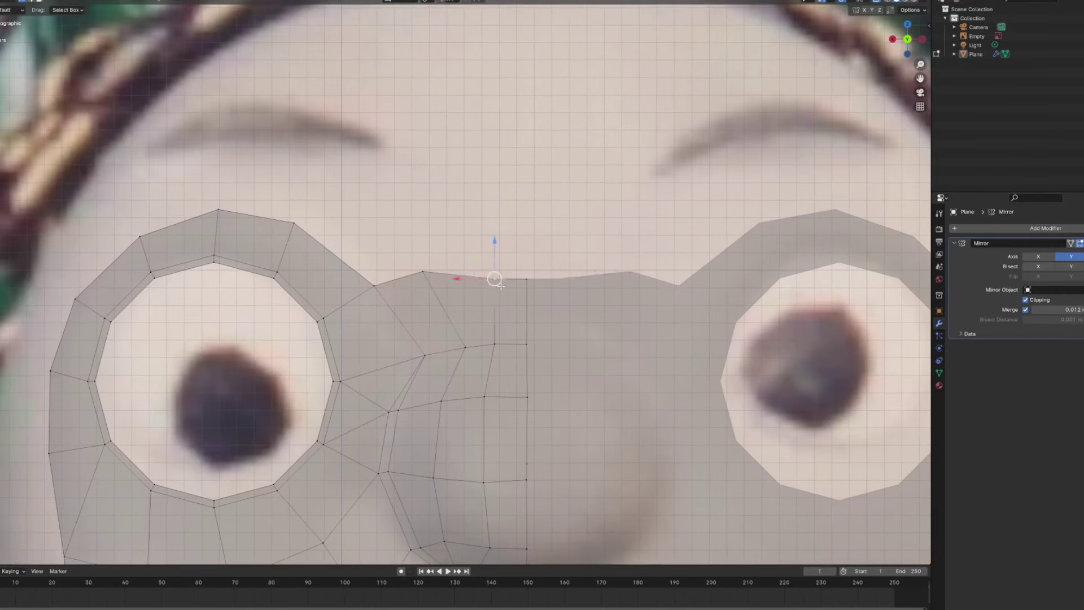
pyautogui.keyDown('ctrl'); pyautogui.click(503, 280); pyautogui.keyUp('ctrl')
pyautogui.scroll(3, 526, 288)
# Extrude faces from the nose's edge down toward the mouth.
pyautogui.press('e')
pyautogui.scroll(-7, 508, 293)
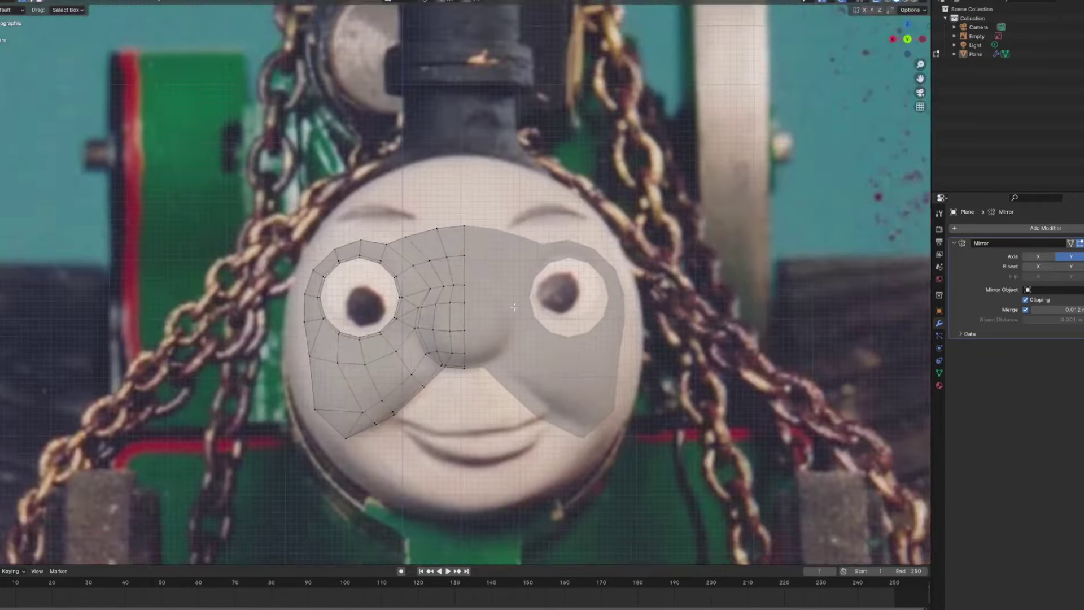
pyautogui.scroll(6, 467, 296)
pyautogui.scroll(-4, 467, 296)
pyautogui.scroll(6, 467, 296)
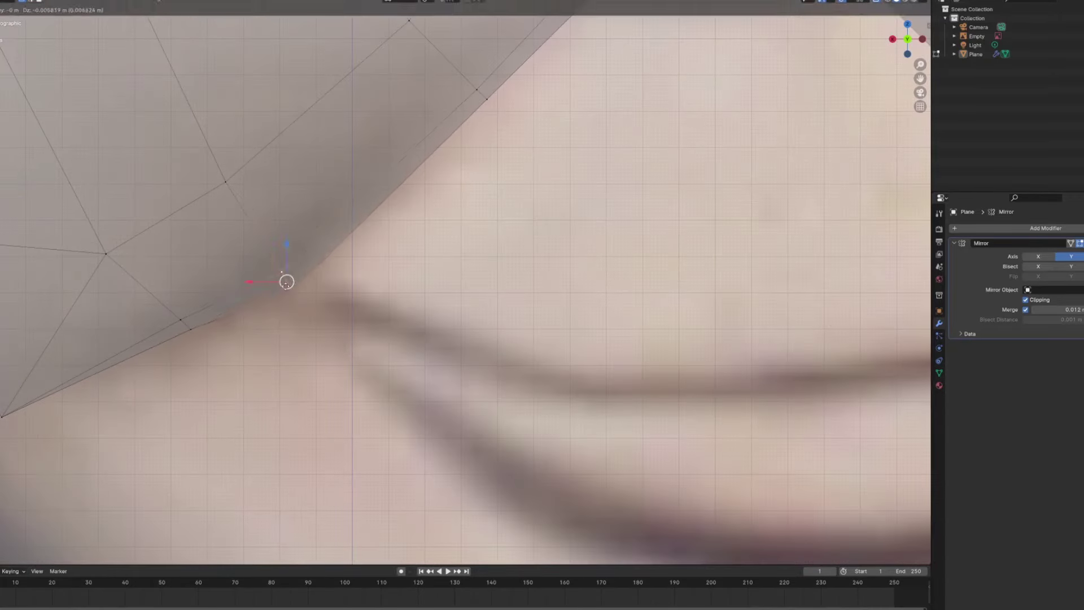
pyautogui.scroll(-2, 475, 267)
pyautogui.scroll(-3, 475, 266)
pyautogui.scroll(4, 475, 266)
pyautogui.press('e')
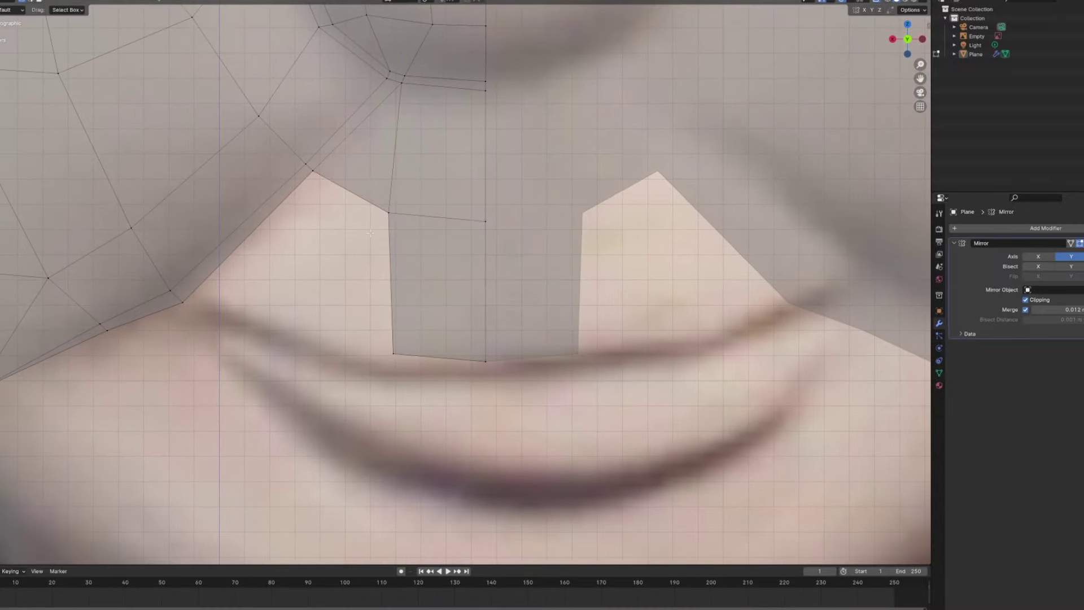
pyautogui.scroll(2, 370, 233)
pyautogui.press('e')
pyautogui.click(480, 251)
# Extrude further faces downward and then leftward along the smile crease.
pyautogui.scroll(3, 470, 253)
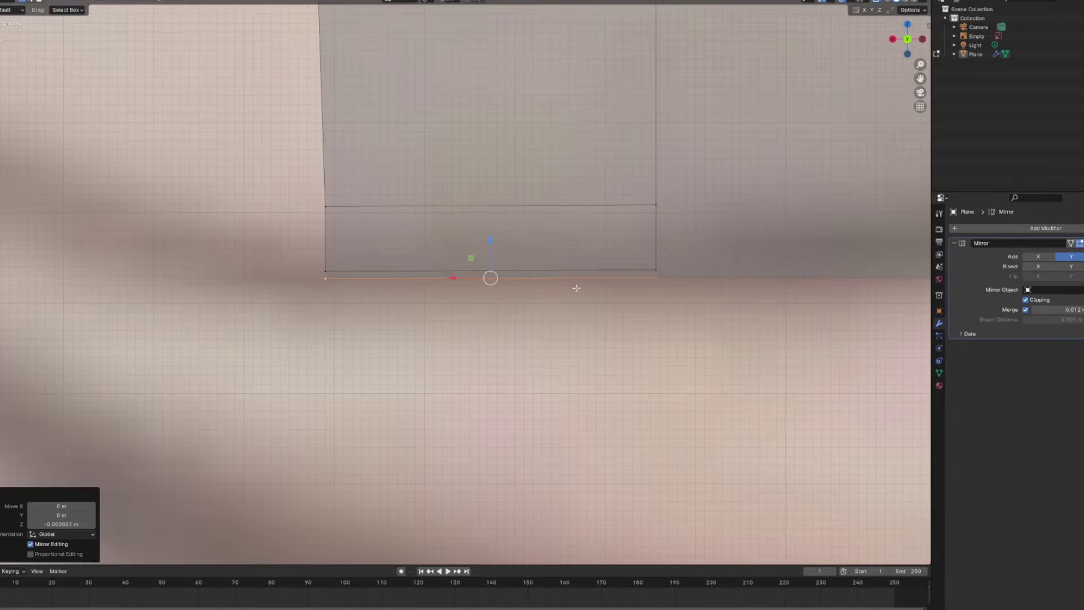
pyautogui.scroll(-1, 470, 253)
pyautogui.press('e')
pyautogui.click(470, 378)
pyautogui.scroll(-3, 470, 378)
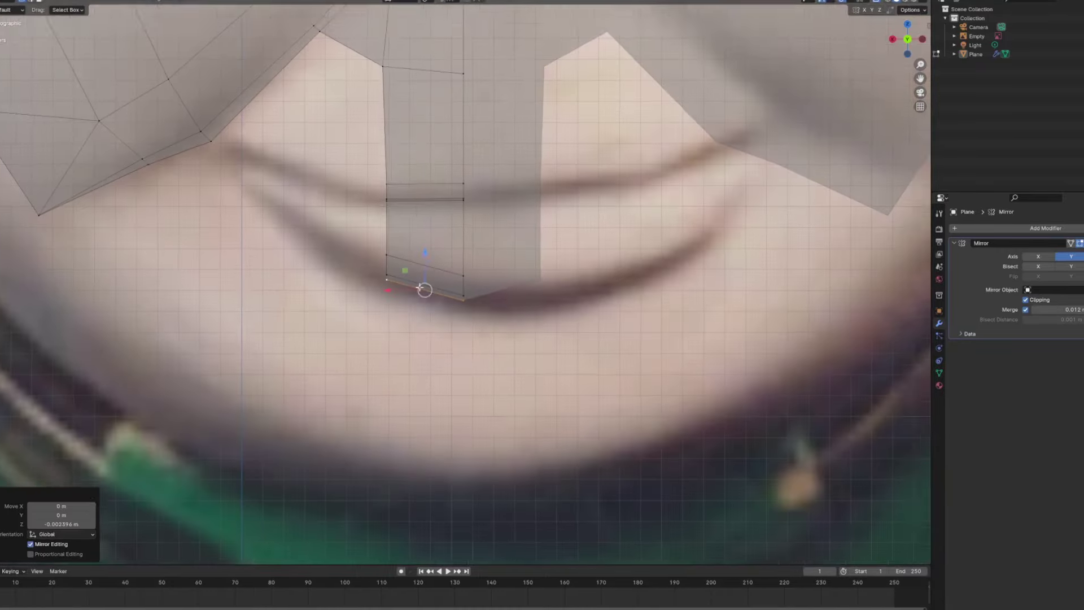
pyautogui.scroll(4, 573, 297)
pyautogui.press('e')
pyautogui.click(415, 263)
pyautogui.scroll(-3, 415, 262)
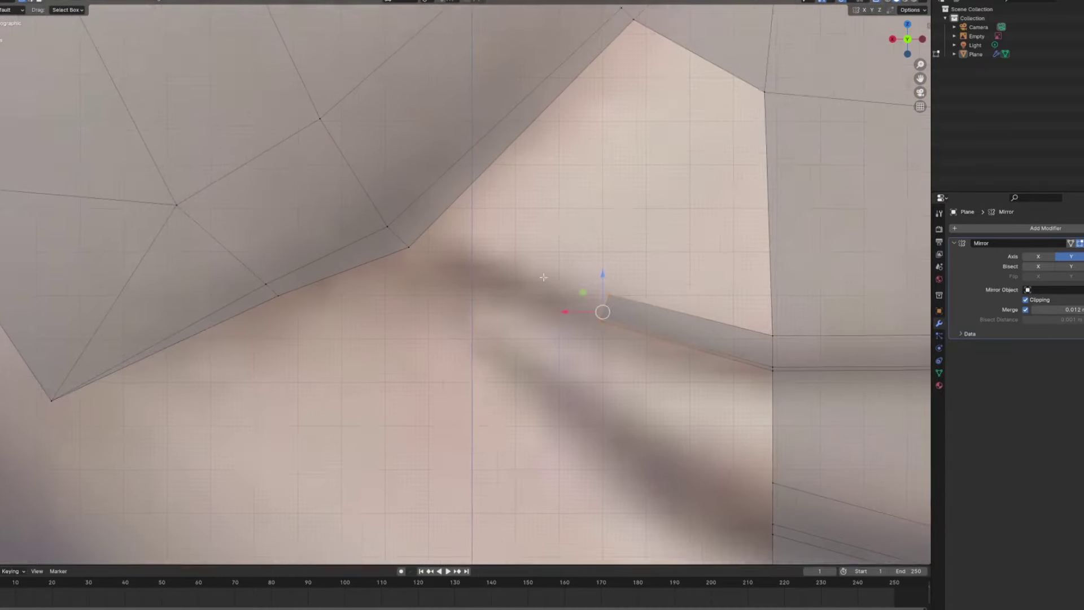
pyautogui.scroll(5, 465, 258)
# Extrude more thin strips along the smile line toward the mouth corner.
pyautogui.press('e')
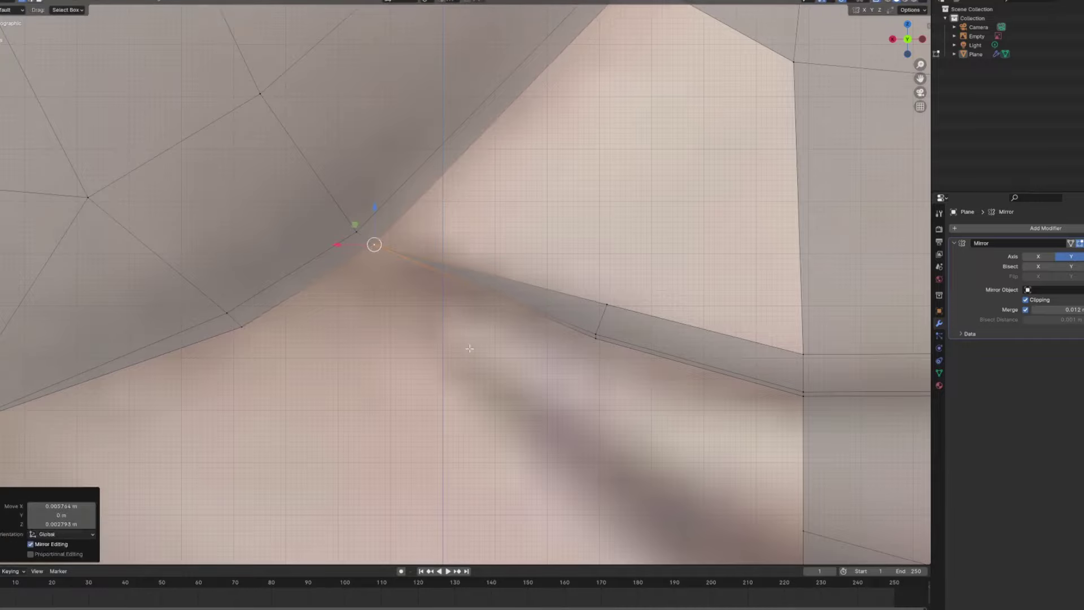
pyautogui.scroll(-3, 469, 349)
pyautogui.scroll(5, 468, 319)
pyautogui.press('e')
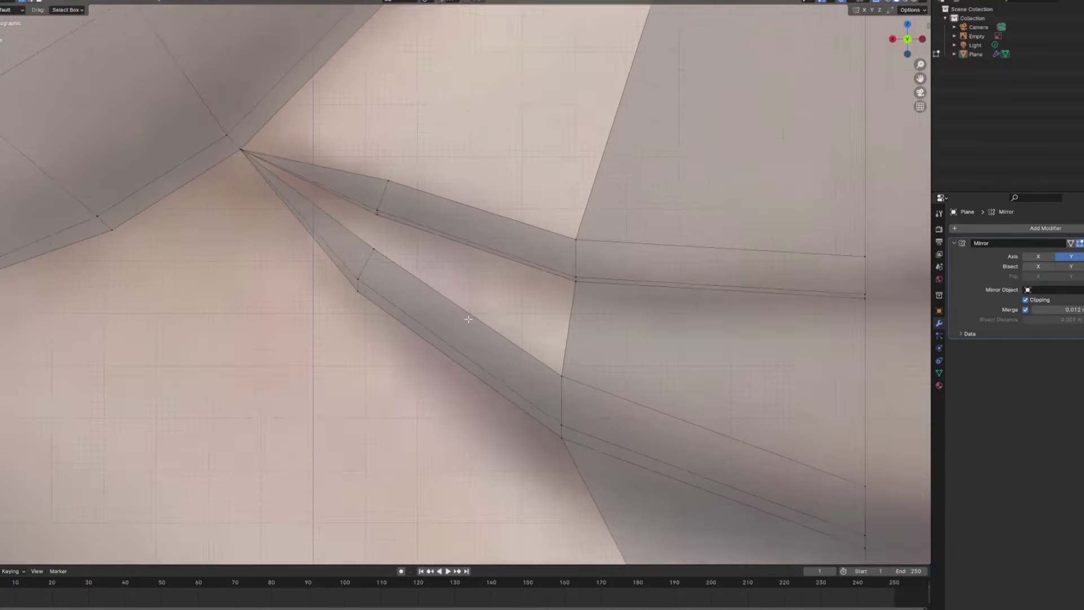
pyautogui.scroll(-4, 469, 320)
pyautogui.scroll(5, 500, 144)
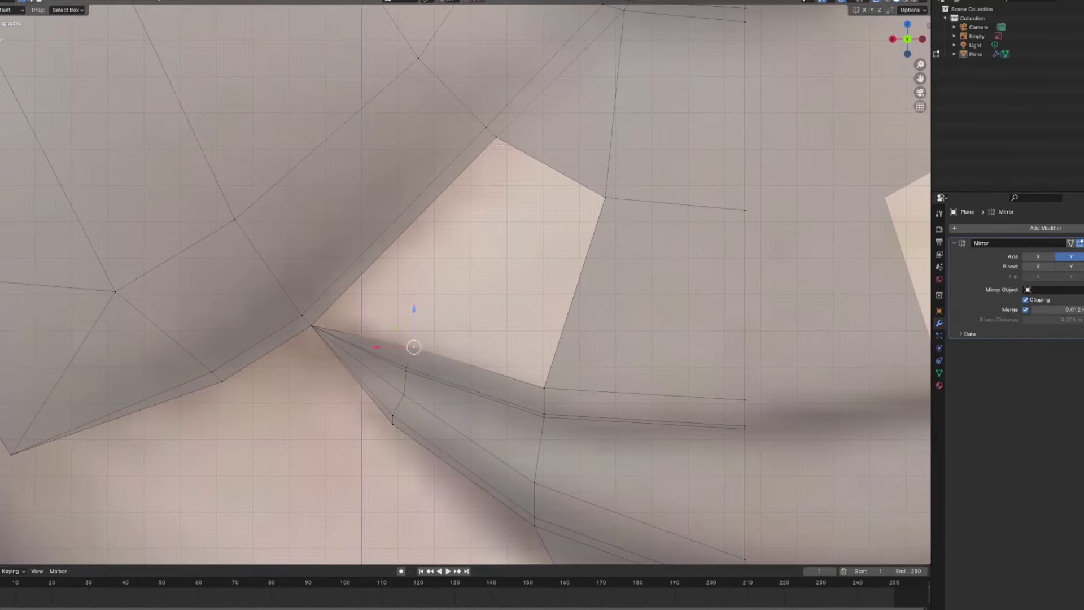
pyautogui.scroll(-4, 500, 144)
pyautogui.scroll(5, 423, 262)
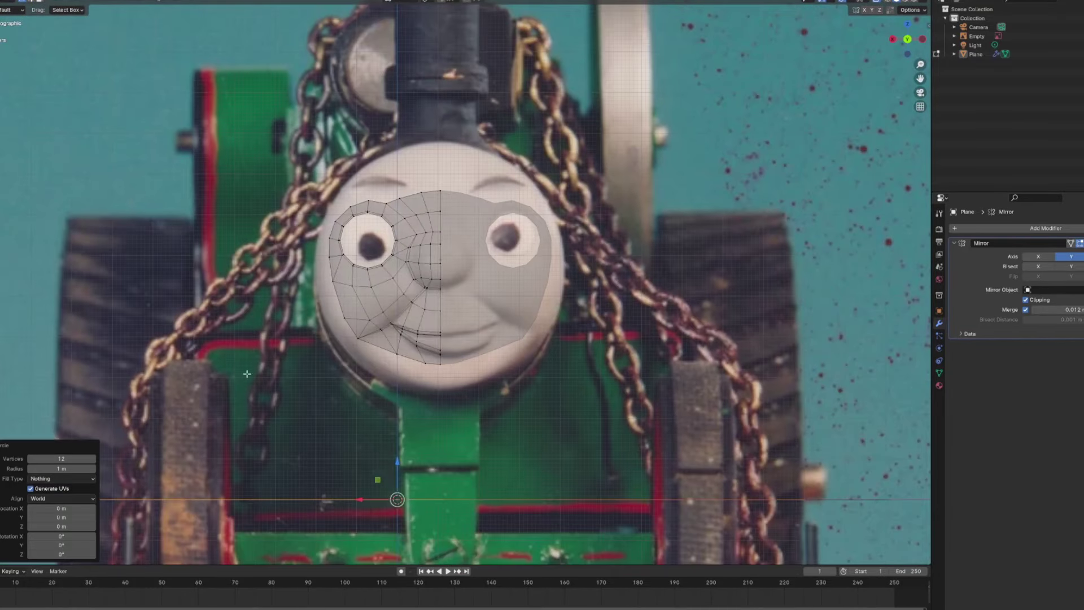
# Raise the new circle's vertex count from 12 to 30.
pyautogui.scroll(3, 395, 136)
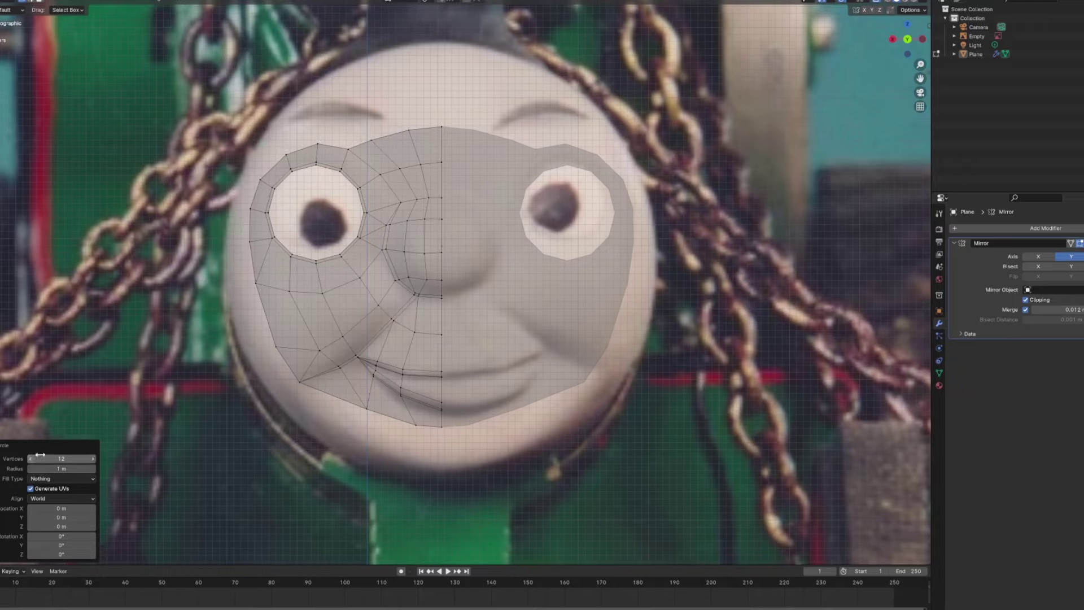
pyautogui.moveTo(40, 459); pyautogui.dragTo(73, 458)
pyautogui.scroll(-2, 332, 294)
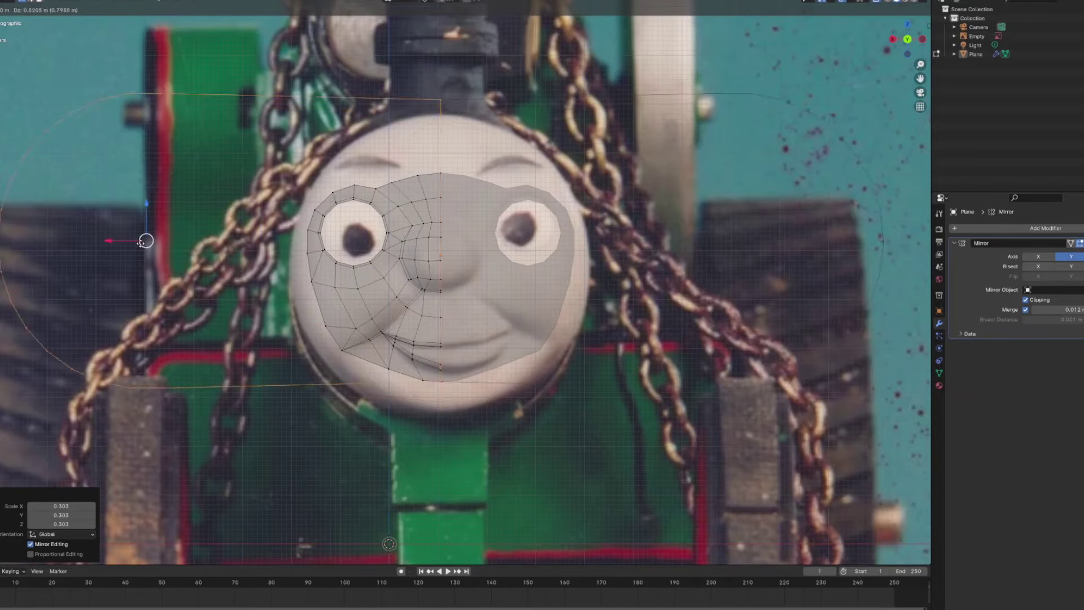
pyautogui.scroll(8, 347, 170)
# Select the vertex at the top of the eye ring.
pyautogui.click(357, 187)
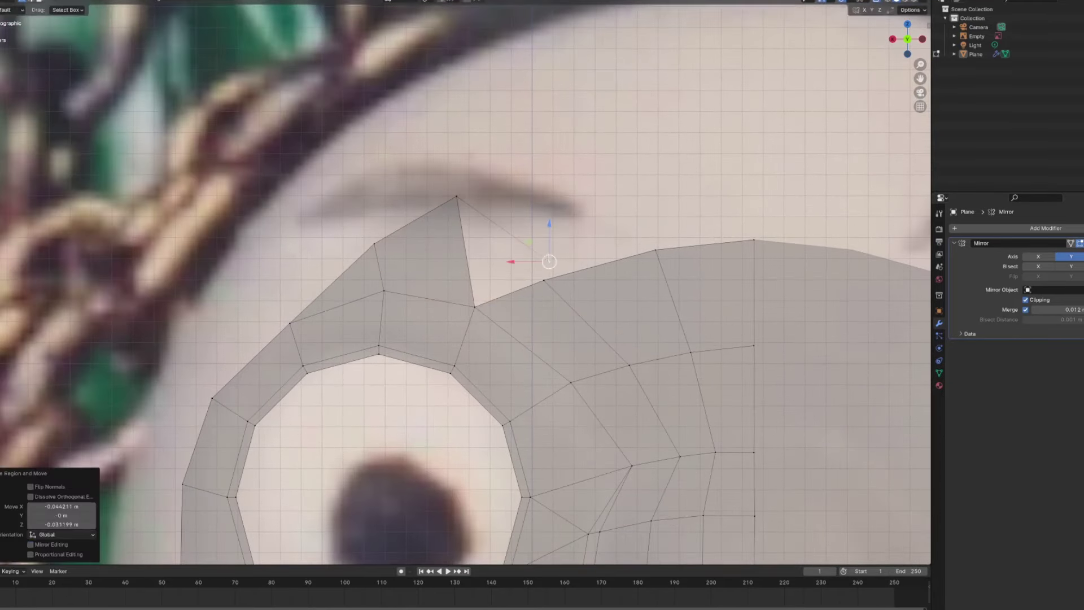
pyautogui.scroll(-4, 548, 262)
pyautogui.scroll(8, 427, 282)
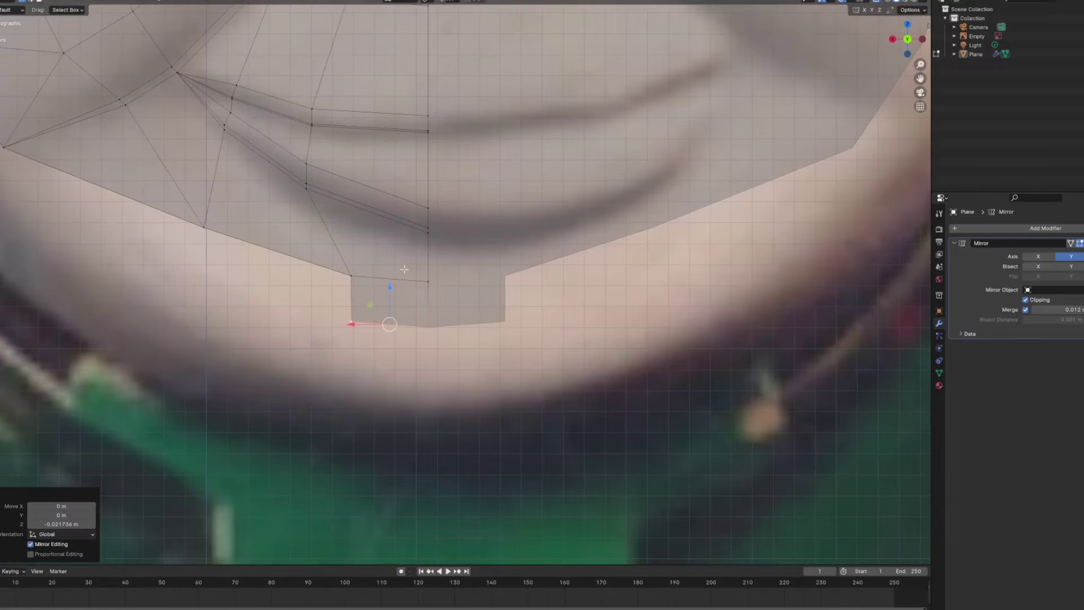
pyautogui.scroll(-2, 405, 269)
pyautogui.scroll(2, 185, 197)
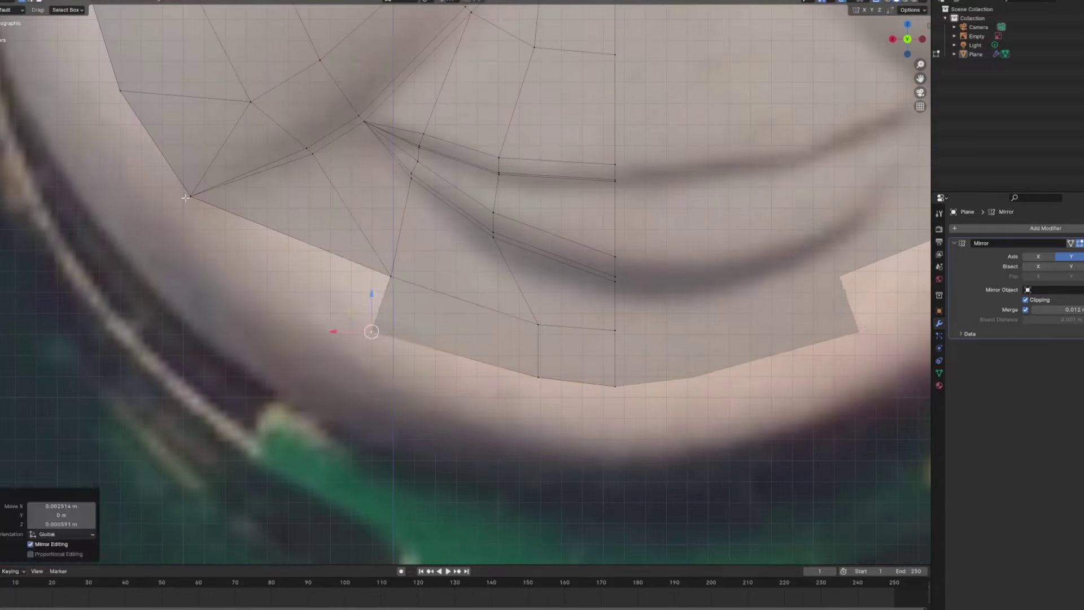
pyautogui.scroll(-5, 185, 198)
pyautogui.scroll(6, 367, 254)
# Extrude the eye-hole loop in place and scale it inward to form an inner ring.
pyautogui.keyDown('ctrl'); pyautogui.click(431, 165); pyautogui.keyUp('ctrl')
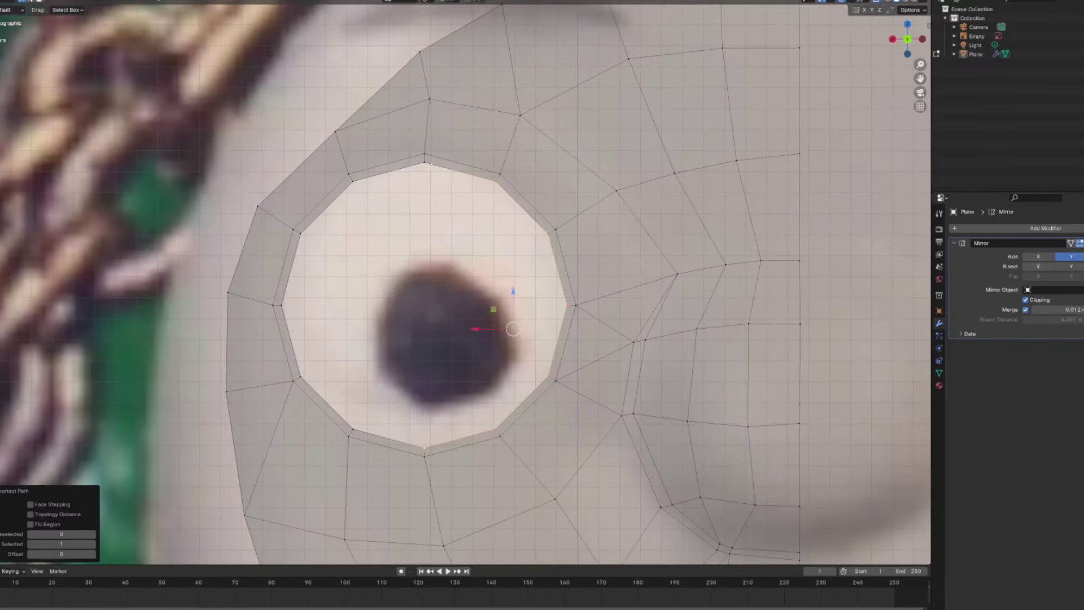
pyautogui.press('e')
pyautogui.scroll(-4, 504, 310)
pyautogui.scroll(5, 419, 310)
pyautogui.rightClick(452, 260)
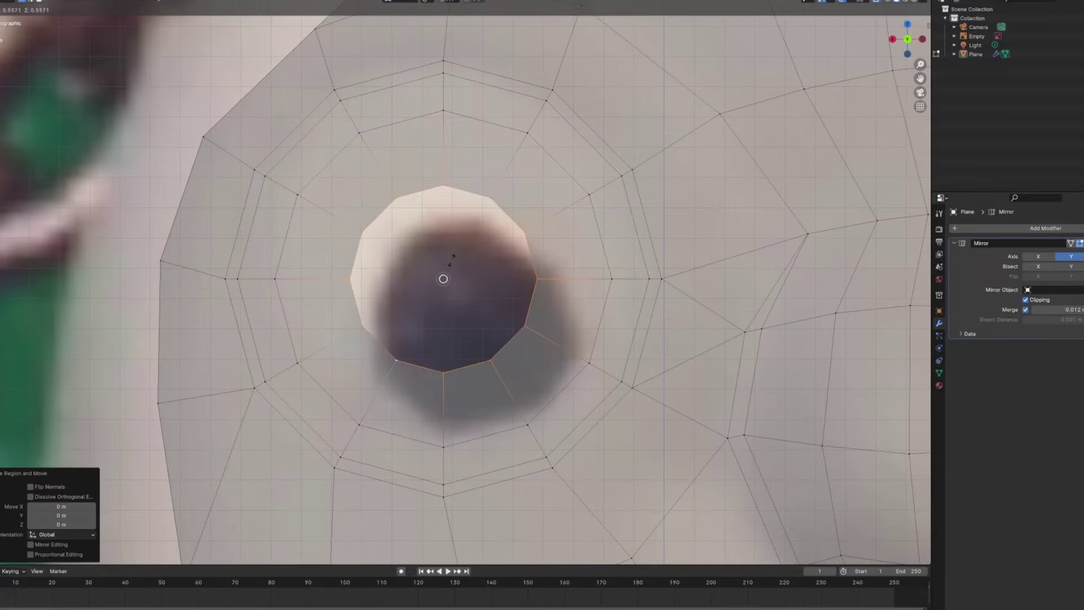
pyautogui.click(492, 273)
pyautogui.scroll(-4, 491, 273)
pyautogui.moveTo(907, 39); pyautogui.dragTo(915, 38)
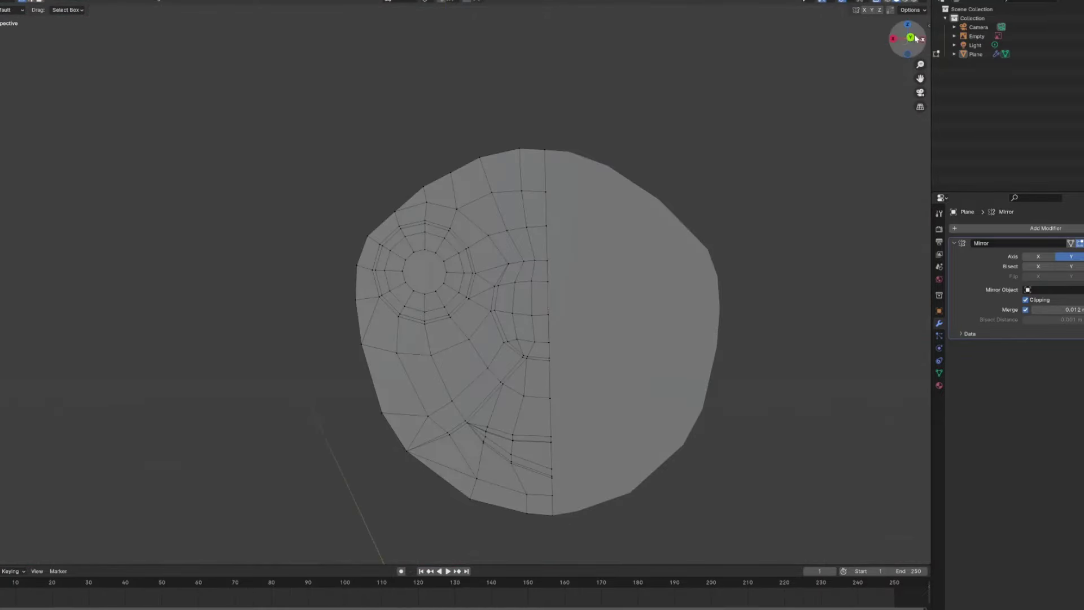
pyautogui.click(910, 39)
pyautogui.scroll(6, 431, 282)
# Delete the faces filling the centre of the eye.
pyautogui.press('x')
pyautogui.click(528, 364)
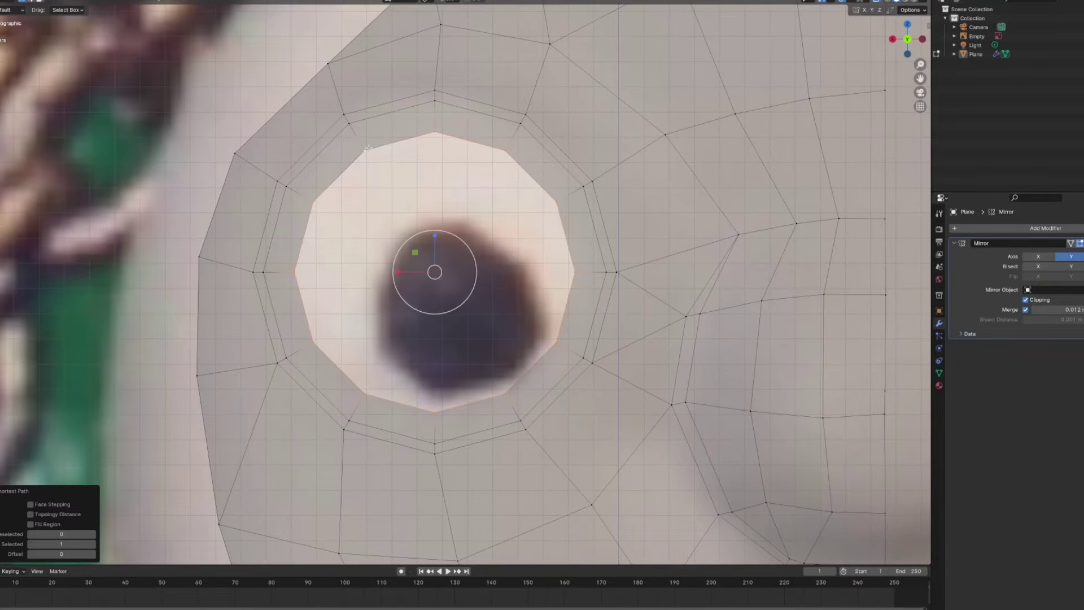
pyautogui.scroll(-3, 431, 273)
pyautogui.scroll(-5, 482, 284)
# In Object Mode, rename the Plane object to 'trevor' in the Outliner.
pyautogui.press('Tab')
pyautogui.scroll(-2, 486, 265)
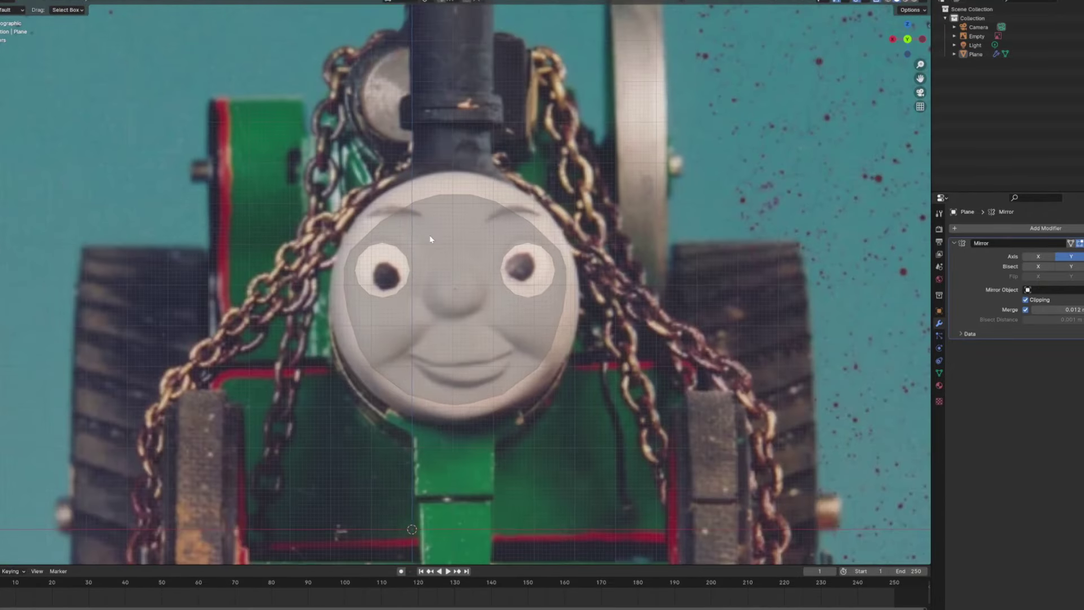
pyautogui.scroll(3, 490, 249)
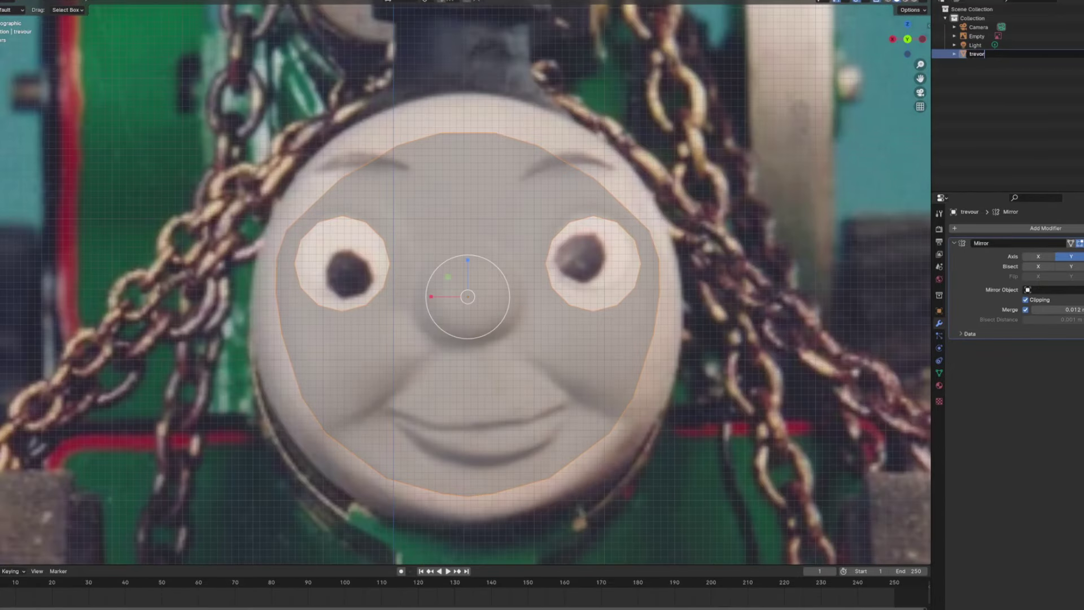
pyautogui.press('Return')
# Apply trevor's Mirror modifier and return to Edit Mode.
pyautogui.scroll(-2, 446, 277)
pyautogui.click(1064, 254)
pyautogui.scroll(2, 452, 294)
pyautogui.press('Tab')
pyautogui.scroll(3, 445, 325)
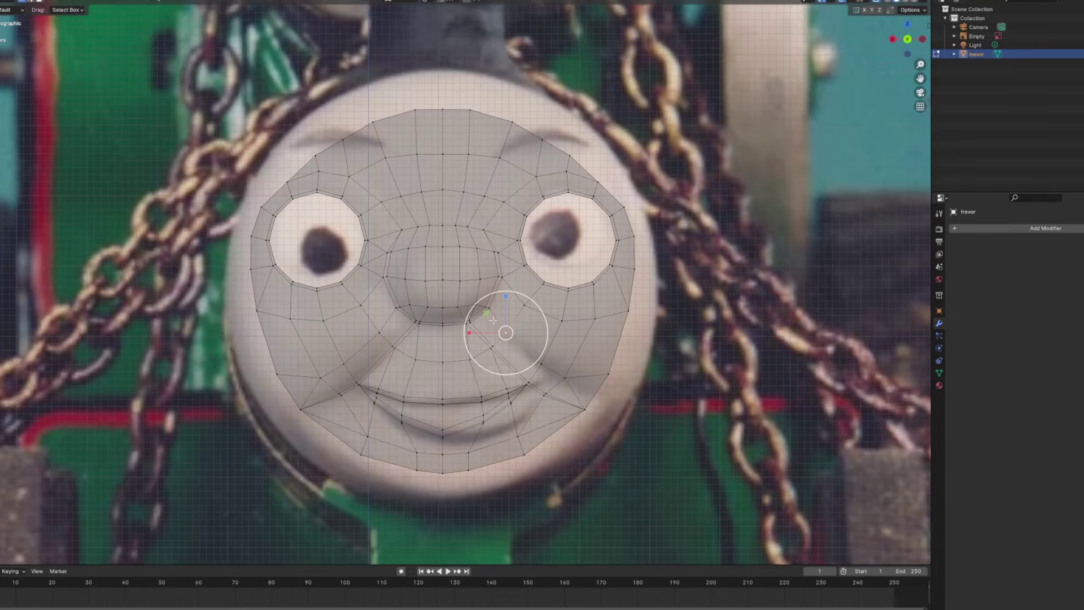
# Add a 30-vertex circle and move it up onto the face, undoing an accidental shrink.
pyautogui.click(476, 308)
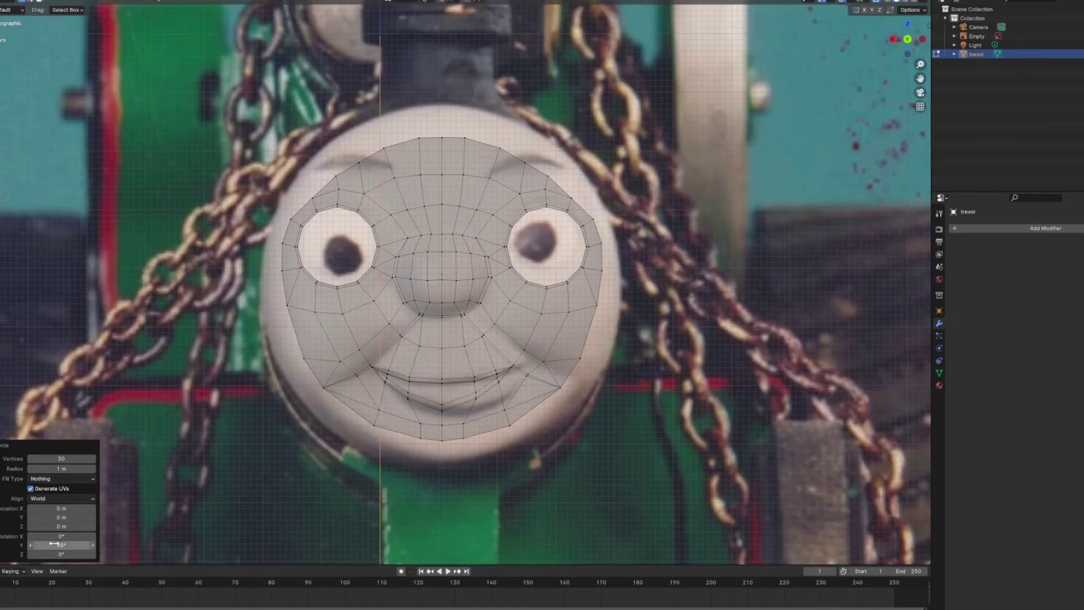
pyautogui.scroll(-3, 194, 177)
pyautogui.press('g')
pyautogui.click(445, 247)
pyautogui.scroll(2, 471, 244)
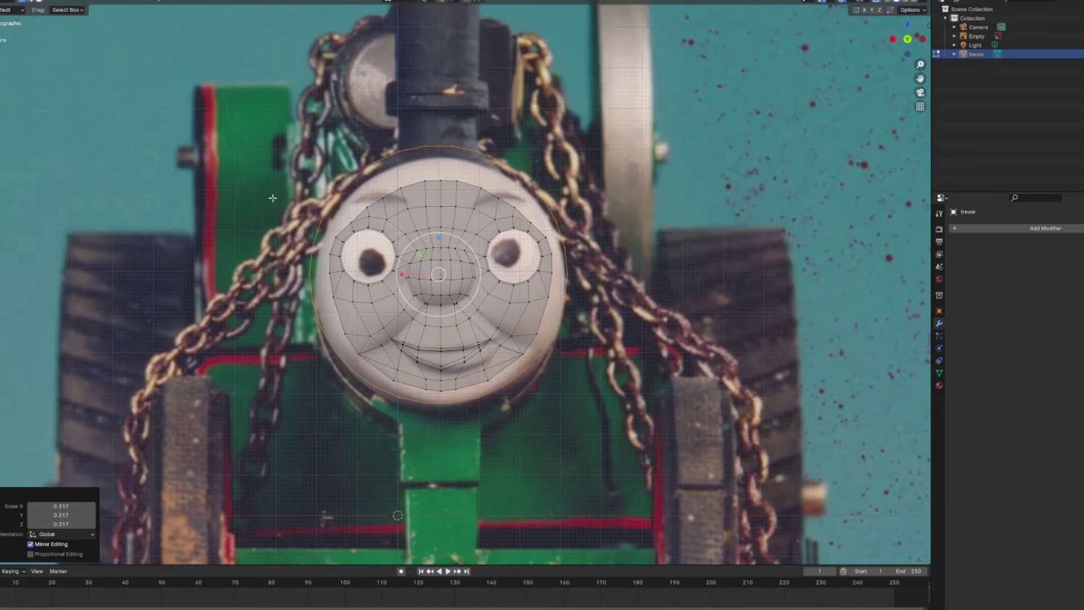
pyautogui.hotkey('ctrl', 'z')
pyautogui.scroll(2, 497, 236)
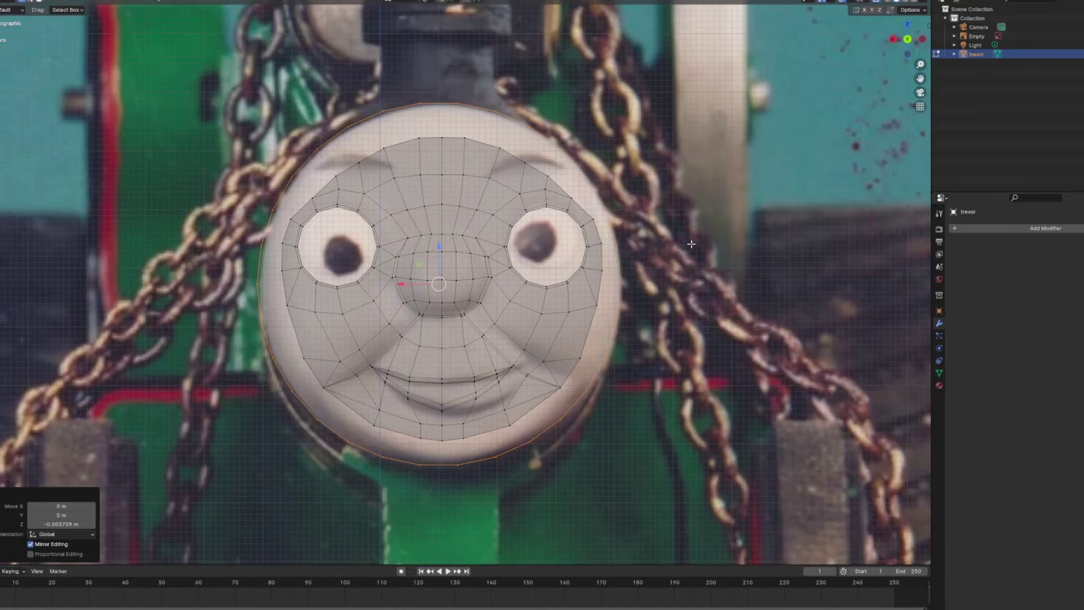
pyautogui.scroll(5, 691, 244)
# Select the circle's full loop and scale it to fit the face's outer rim.
pyautogui.click(339, 307)
pyautogui.scroll(-5, 339, 308)
pyautogui.keyDown('ctrl'); pyautogui.click(560, 425); pyautogui.keyUp('ctrl')
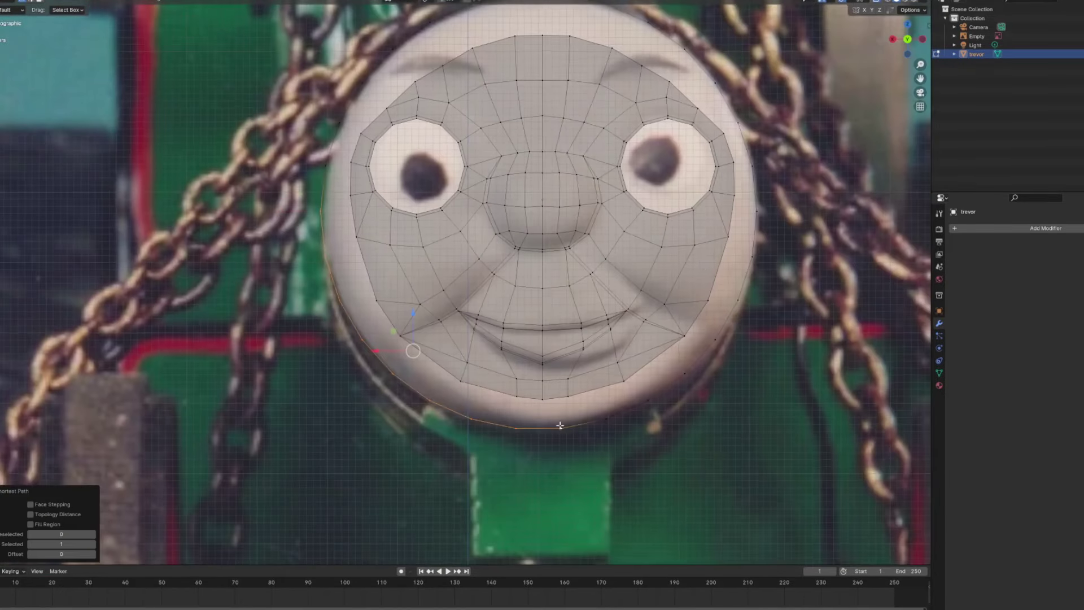
pyautogui.scroll(-1, 560, 425)
pyautogui.scroll(1, 460, 291)
pyautogui.press('s')
pyautogui.scroll(3, 460, 291)
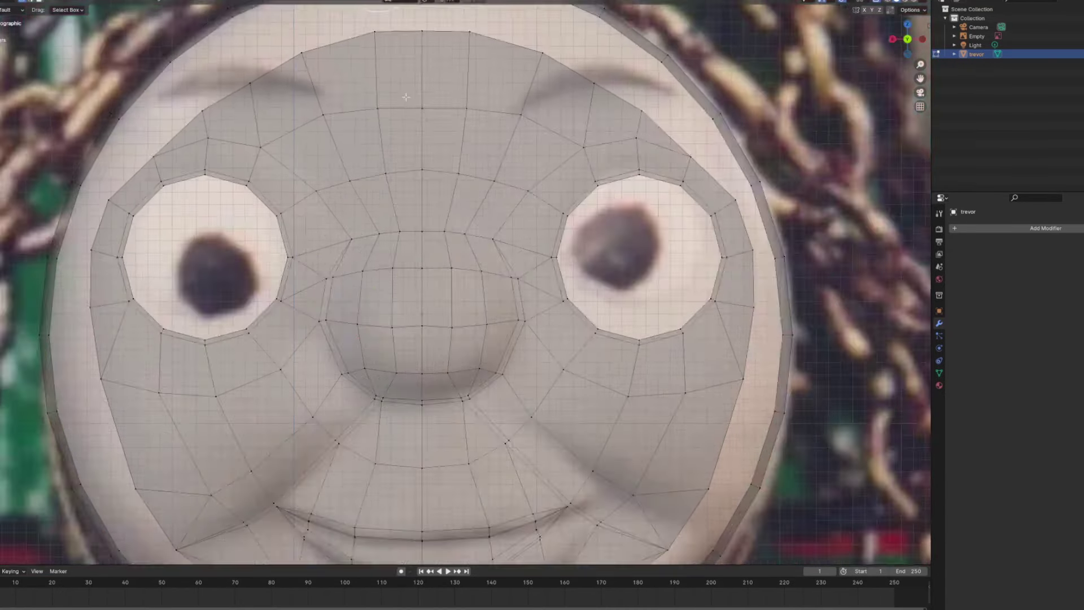
pyautogui.scroll(5, 461, 291)
pyautogui.scroll(-8, 508, 281)
pyautogui.scroll(3, 509, 282)
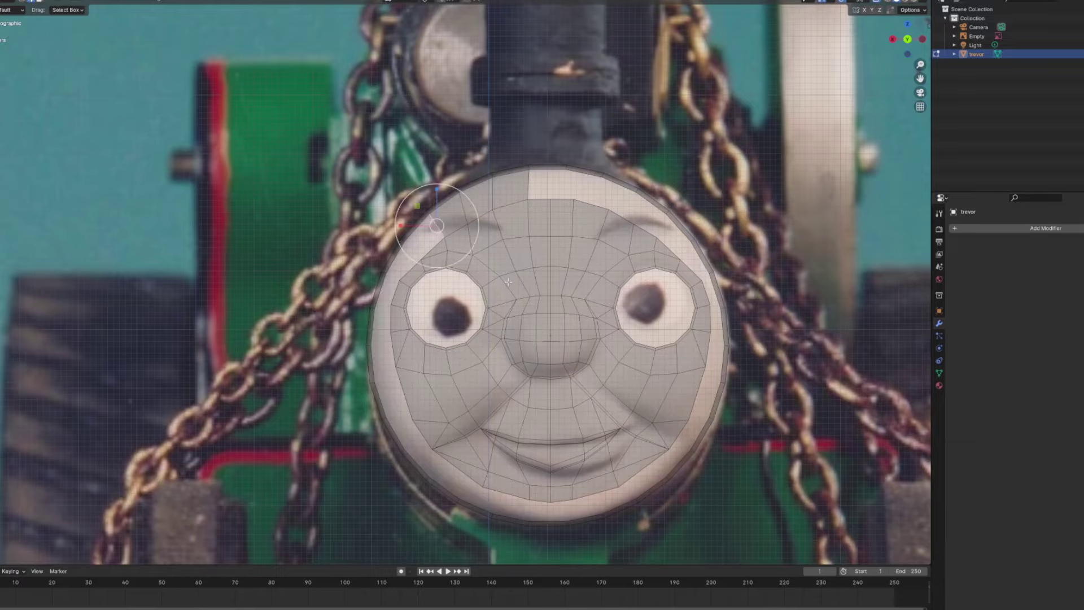
pyautogui.scroll(4, 429, 508)
pyautogui.scroll(-2, 440, 339)
pyautogui.scroll(4, 264, 290)
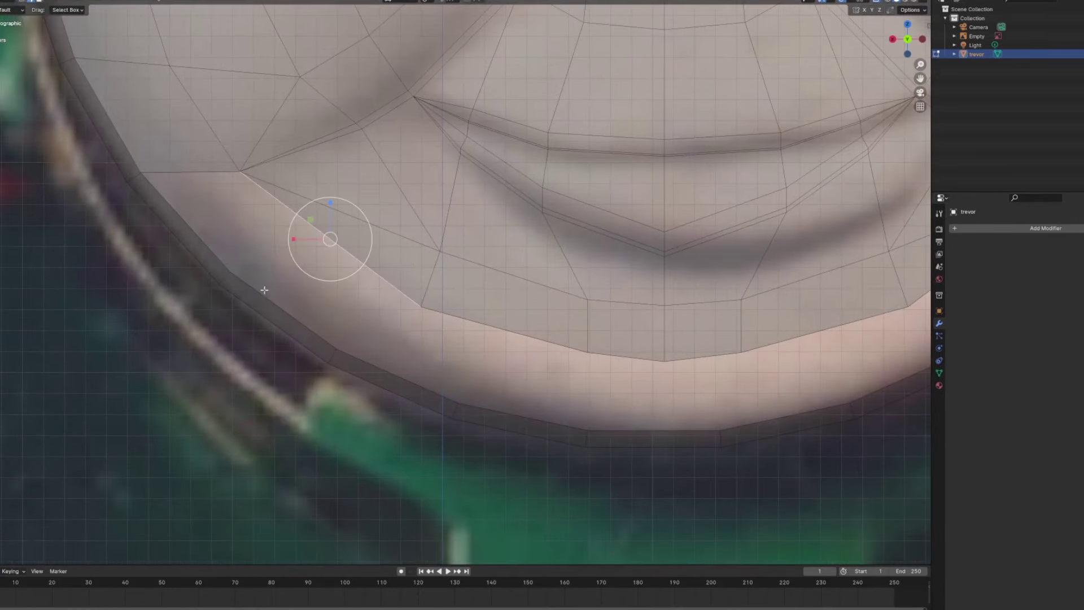
pyautogui.scroll(-2, 622, 328)
pyautogui.scroll(-2, 559, 344)
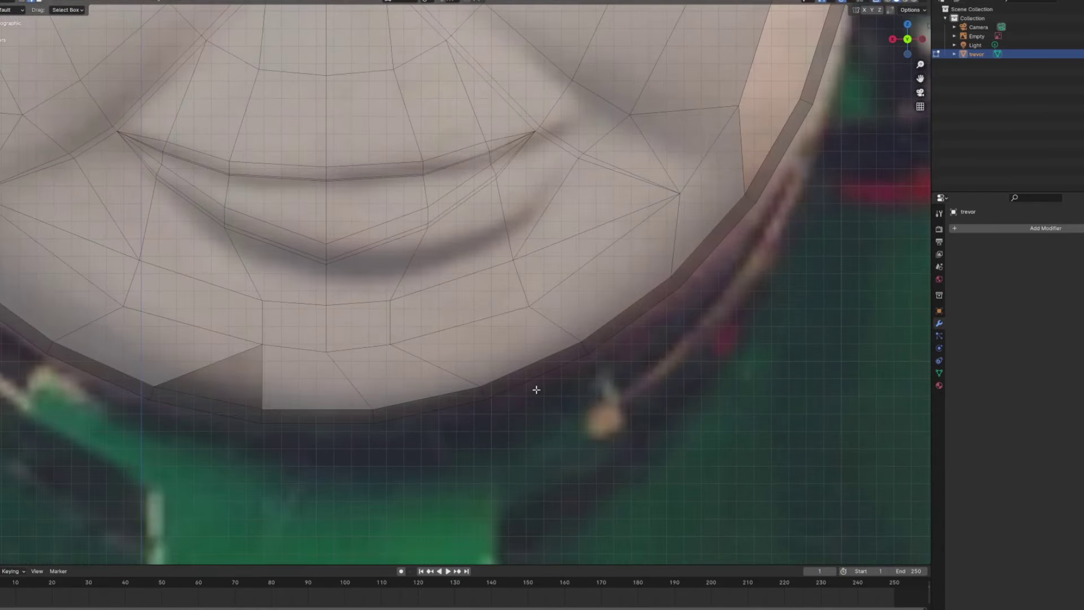
pyautogui.scroll(6, 423, 310)
# In front view, move the smile and mouth-corner vertices onto the reference smile.
pyautogui.press('KP_5')
pyautogui.scroll(-6, 459, 249)
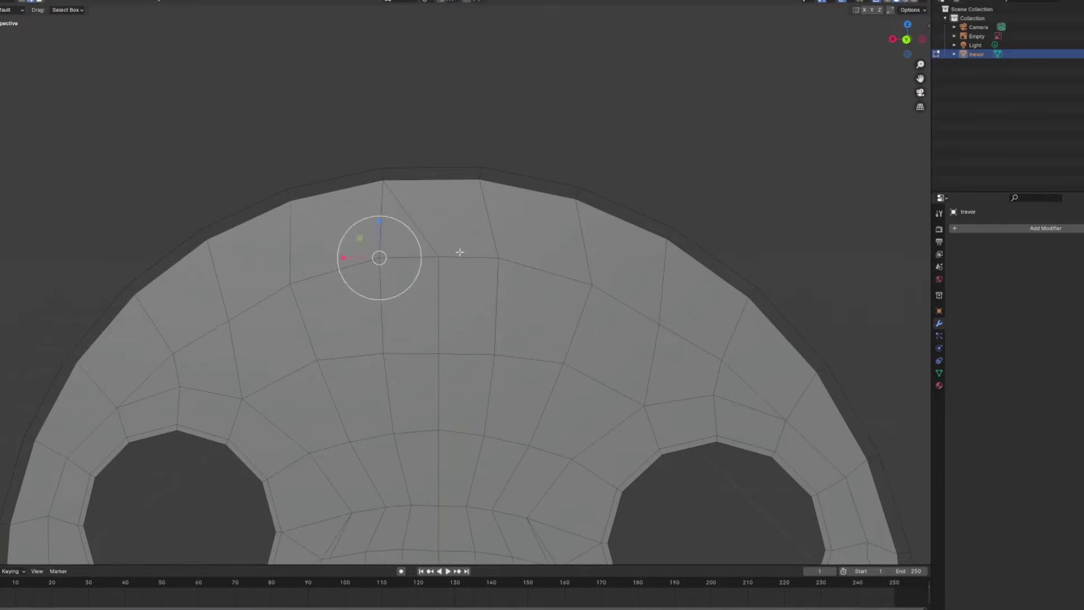
pyautogui.press('KP_5')
pyautogui.scroll(8, 480, 348)
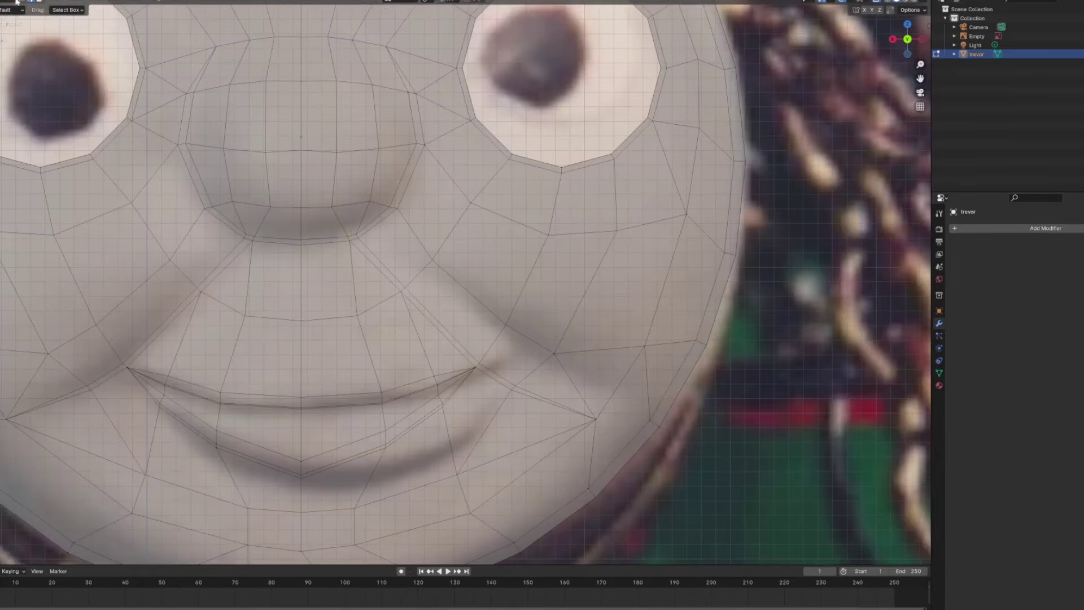
pyautogui.keyDown('ctrl'); pyautogui.click(384, 254); pyautogui.keyUp('ctrl')
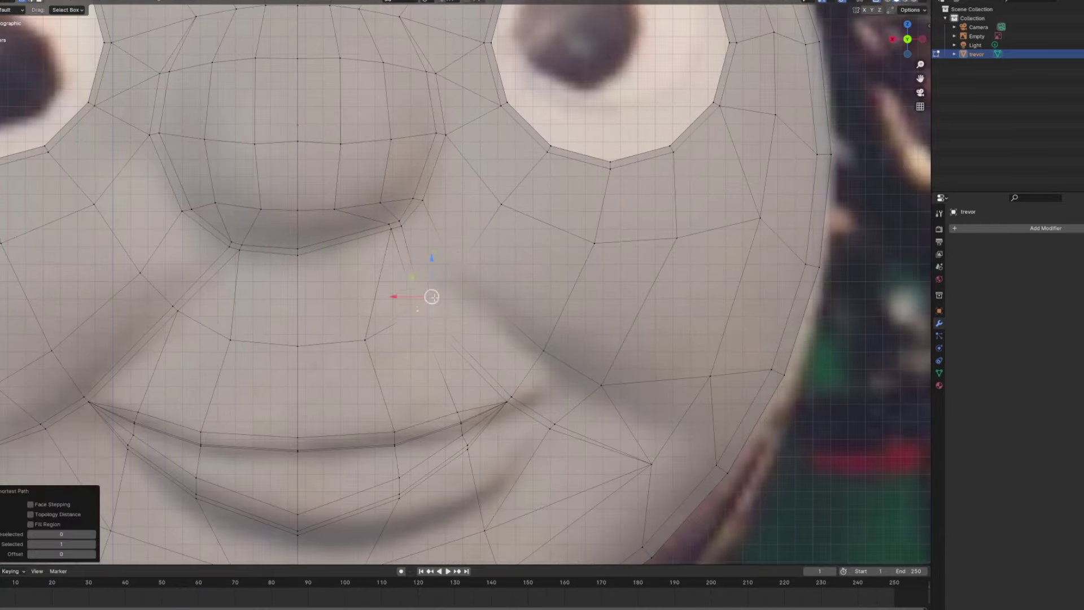
pyautogui.keyDown('shift'); pyautogui.moveTo(434, 297); pyautogui.dragTo(405, 275, button='middle'); pyautogui.keyUp('shift')
pyautogui.click(485, 375)
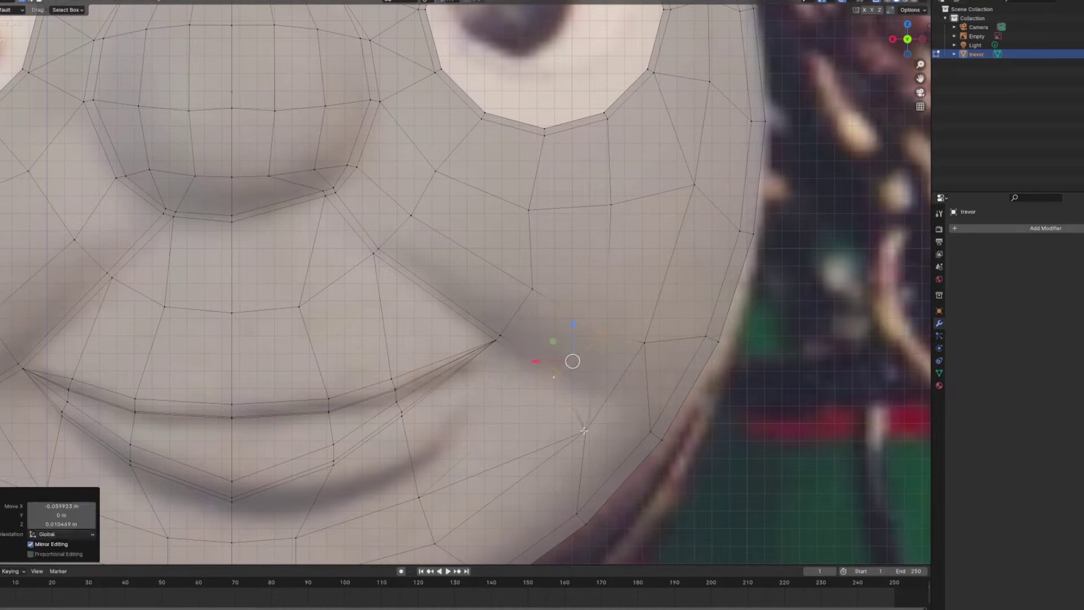
pyautogui.scroll(5, 543, 472)
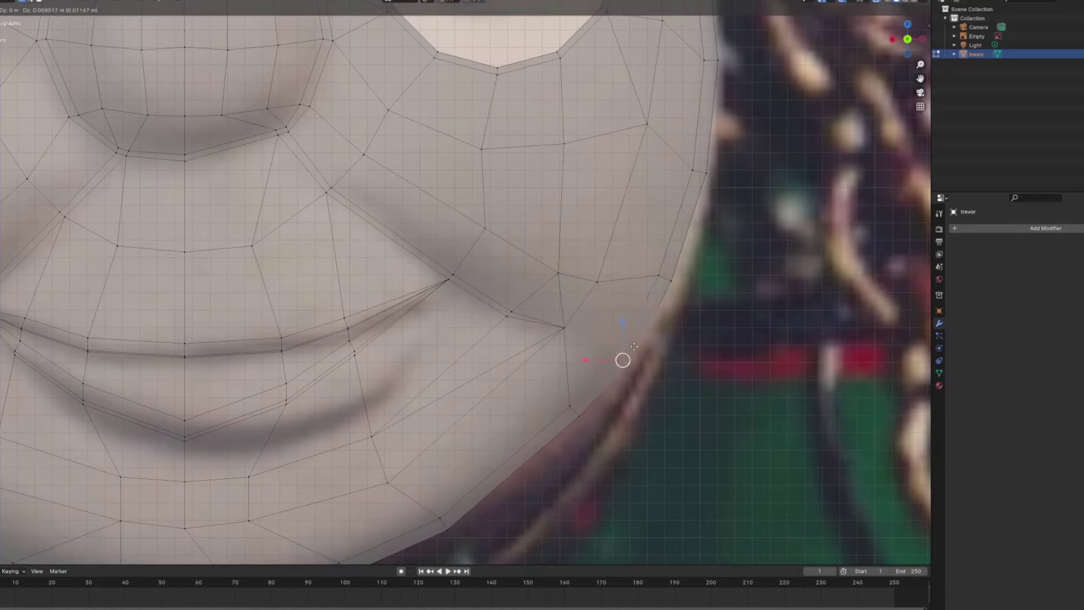
pyautogui.scroll(-4, 627, 353)
pyautogui.scroll(4, 590, 367)
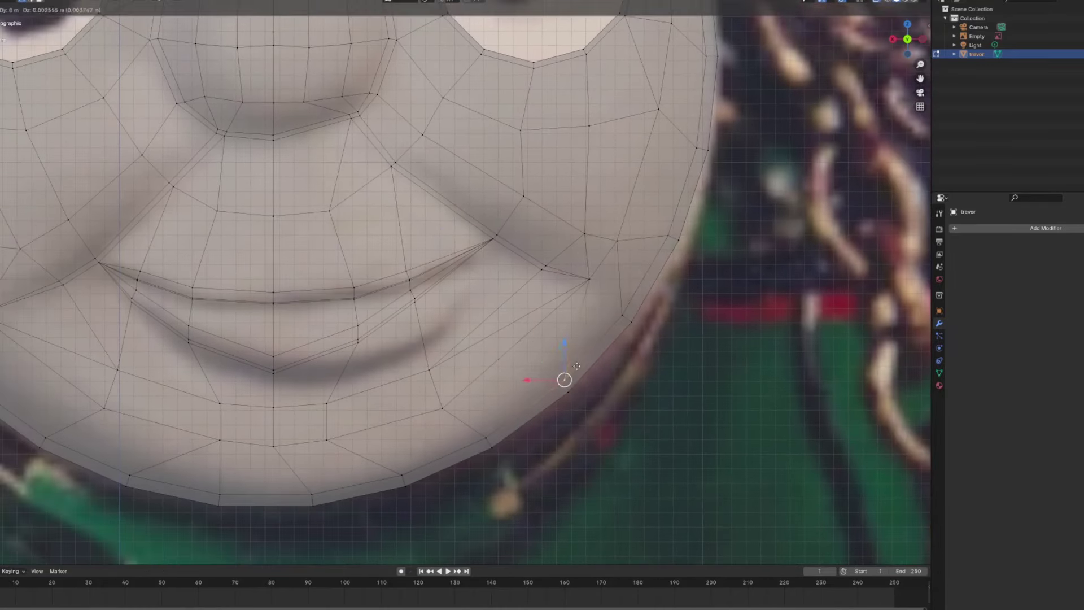
pyautogui.click(640, 288)
pyautogui.scroll(-4, 640, 288)
pyautogui.scroll(5, 484, 324)
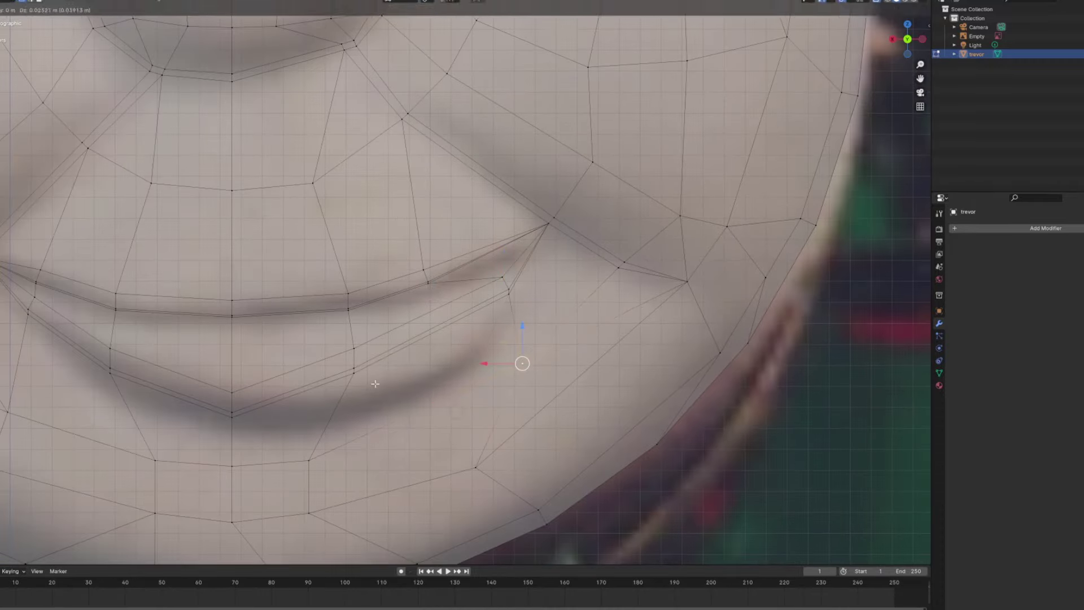
# Centre the view on the selected vertex and nudge another smile vertex along the crease.
pyautogui.press('KP_Decimal')
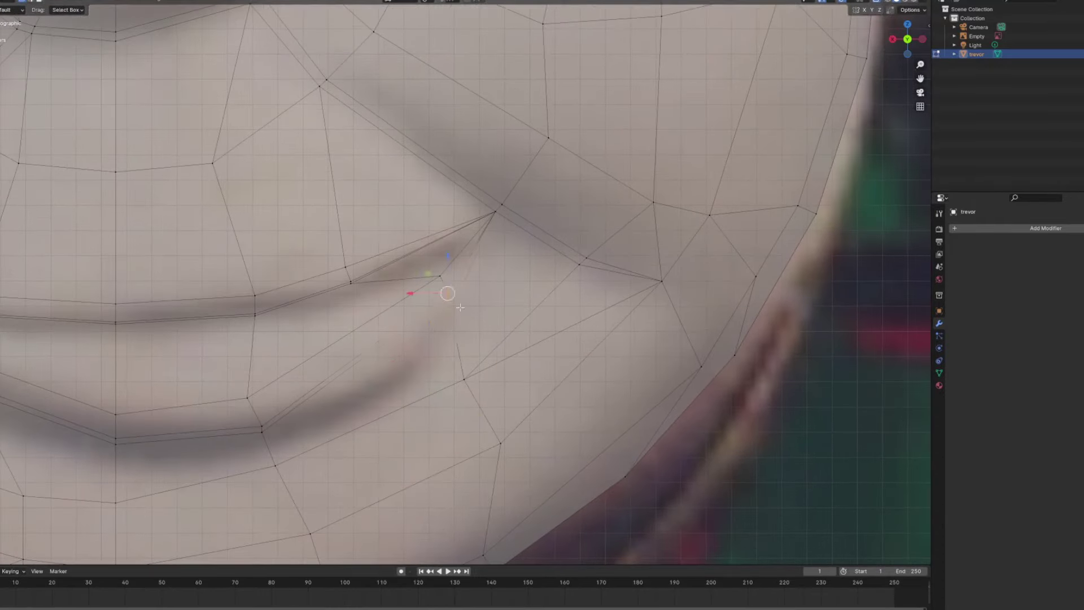
pyautogui.click(394, 325)
pyautogui.scroll(-5, 394, 325)
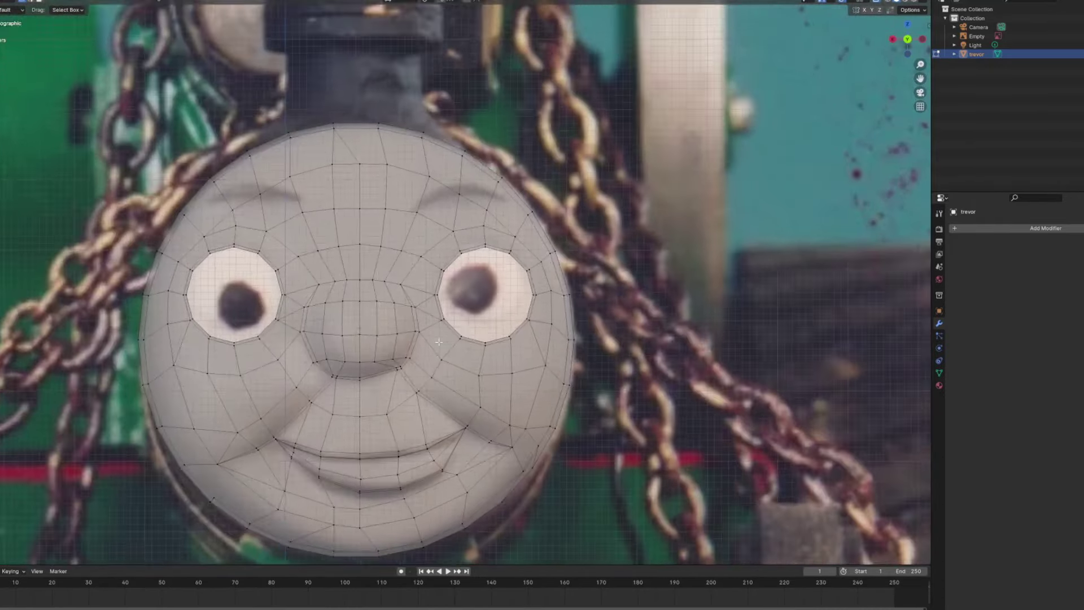
pyautogui.scroll(5, 561, 317)
pyautogui.scroll(-2, 561, 317)
pyautogui.scroll(-4, 537, 288)
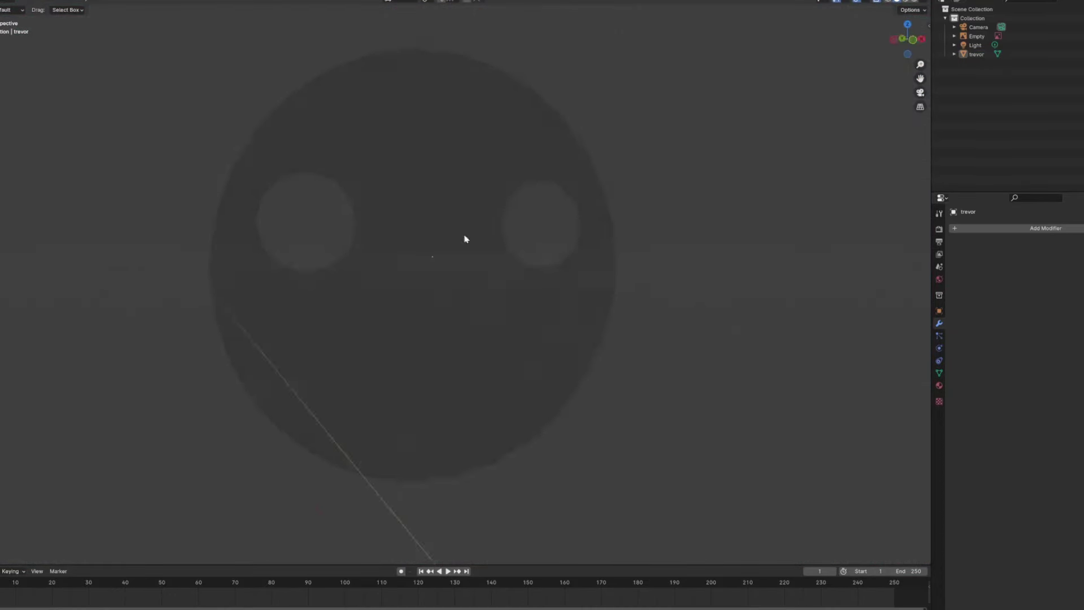
# In right side view, add the engine's side photo as a reference image and enlarge it.
pyautogui.press('KP_3')
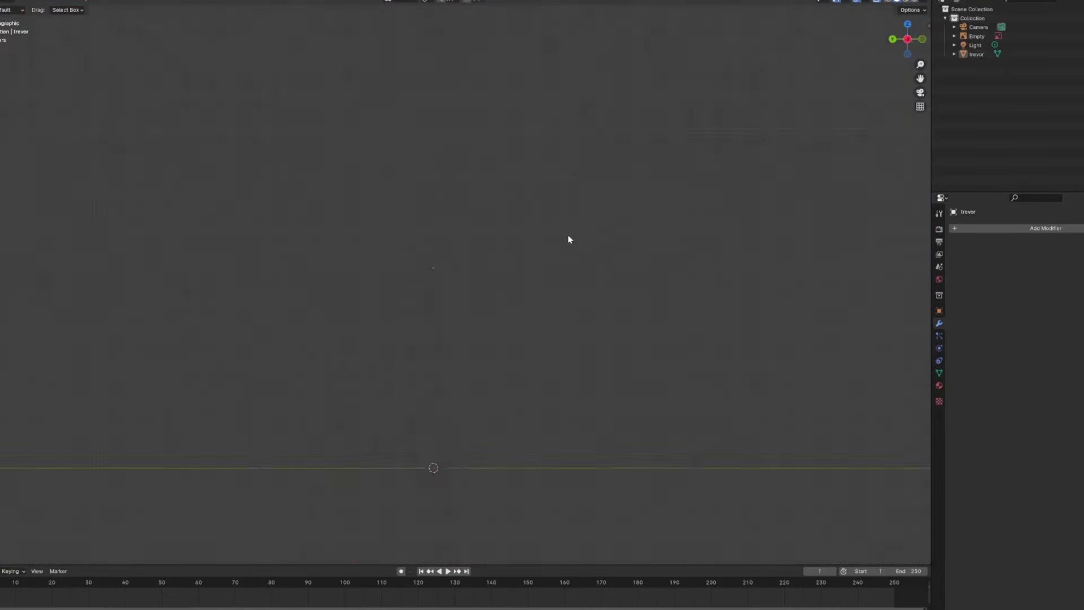
pyautogui.click(528, 356)
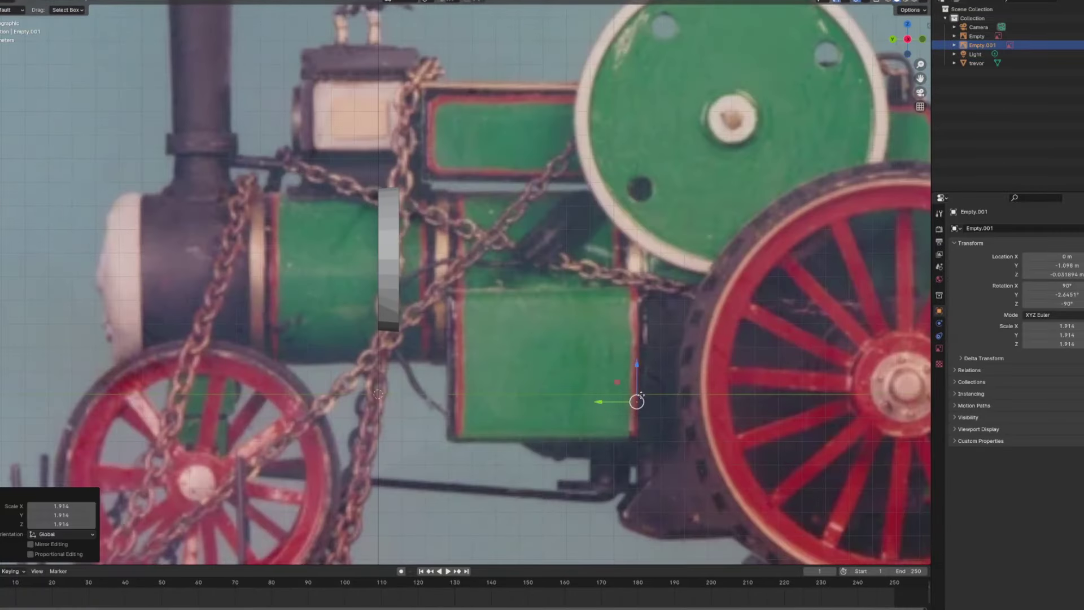
pyautogui.press('g')
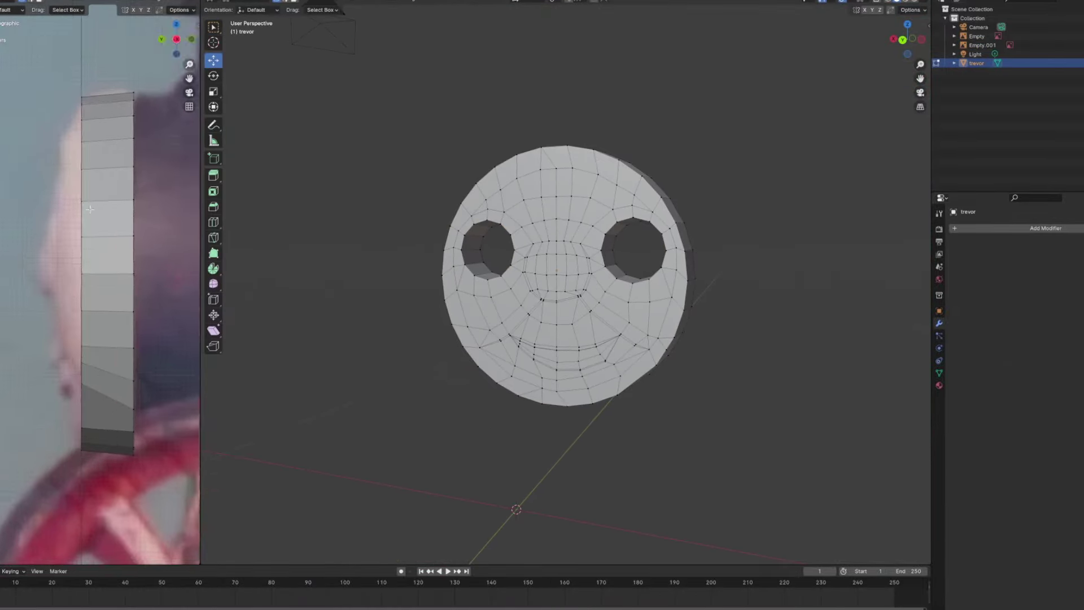
# Add a Subdivision modifier to trevor and orbit around to inspect the smoothed face.
pyautogui.scroll(4, 563, 202)
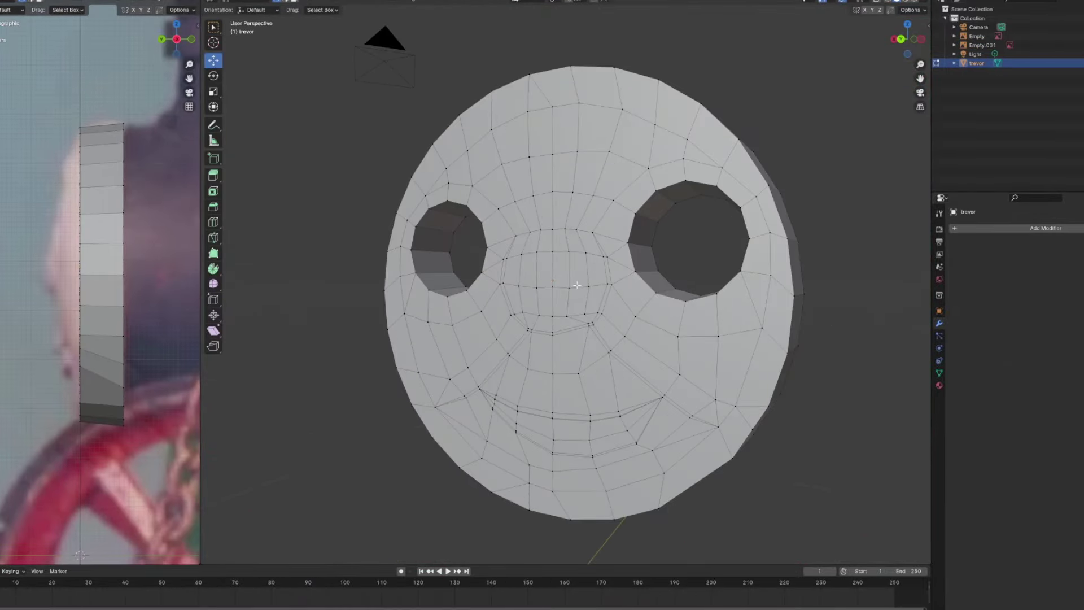
pyautogui.click(1061, 346)
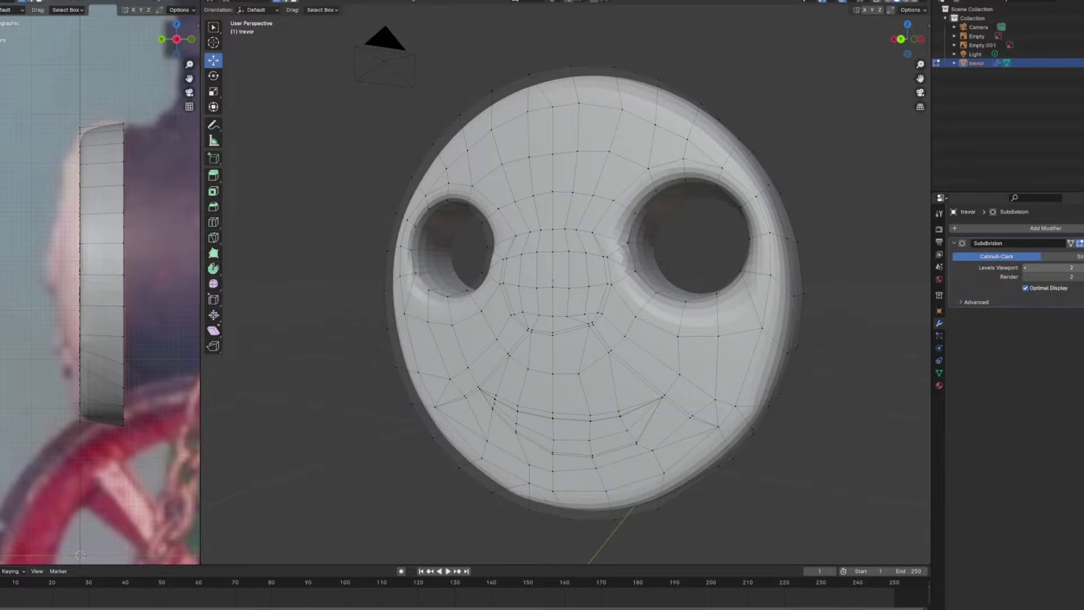
pyautogui.scroll(2, 564, 282)
pyautogui.press('Tab')
pyautogui.moveTo(806, 140); pyautogui.dragTo(460, 213, button='middle')
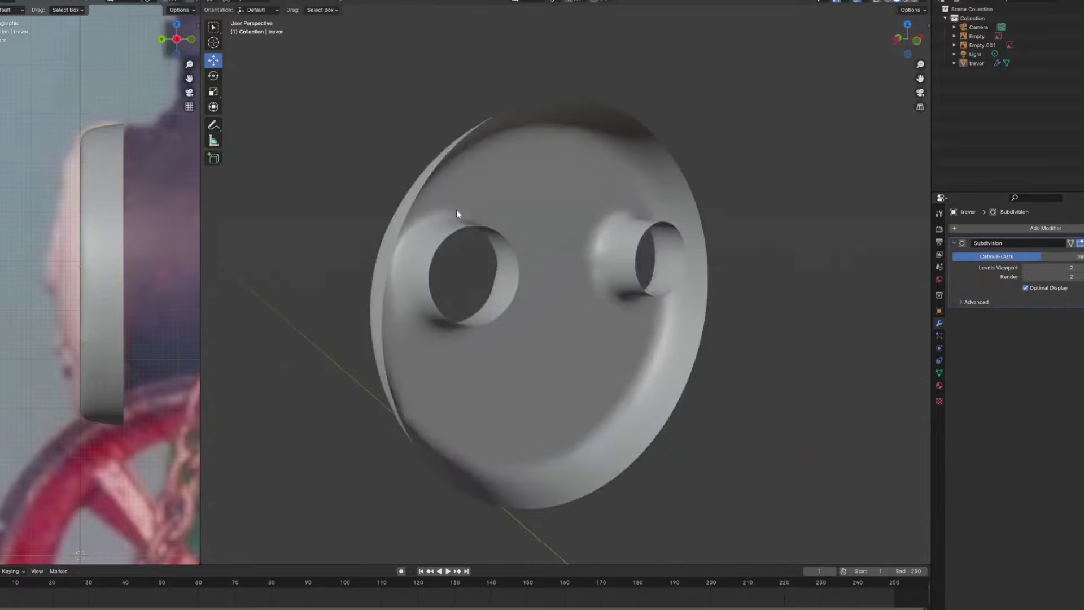
pyautogui.click(244, 2)
pyautogui.click(247, 18)
pyautogui.moveTo(463, 170); pyautogui.dragTo(565, 181, button='middle')
pyautogui.click(242, 9)
pyautogui.scroll(5, 508, 213)
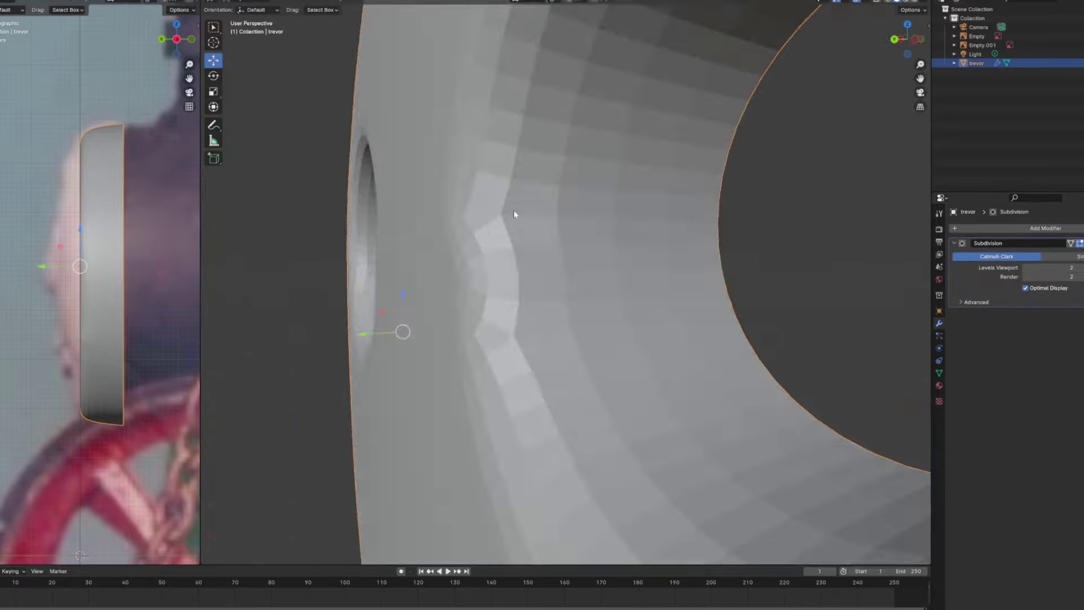
pyautogui.scroll(-5, 798, 137)
pyautogui.moveTo(799, 138); pyautogui.dragTo(497, 297, button='middle')
# Preview subdivision level 4, settle on level 2, then return to front orthographic Edit Mode.
pyautogui.hotkey('ctrl', '4')
pyautogui.scroll(6, 562, 250)
pyautogui.hotkey('ctrl', '2')
pyautogui.scroll(-6, 562, 251)
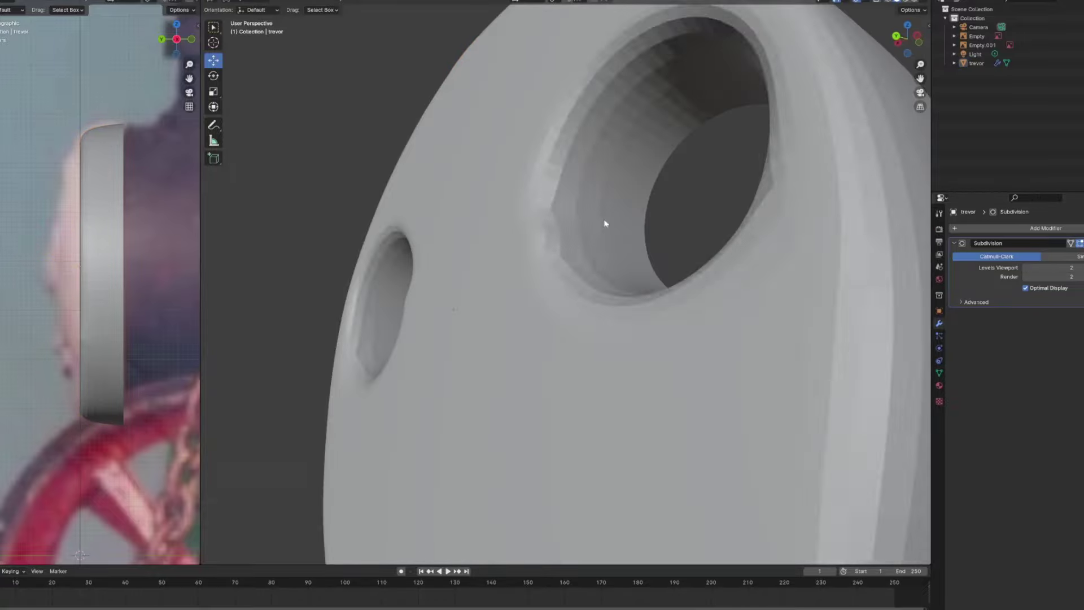
pyautogui.scroll(4, 576, 247)
pyautogui.scroll(-5, 698, 336)
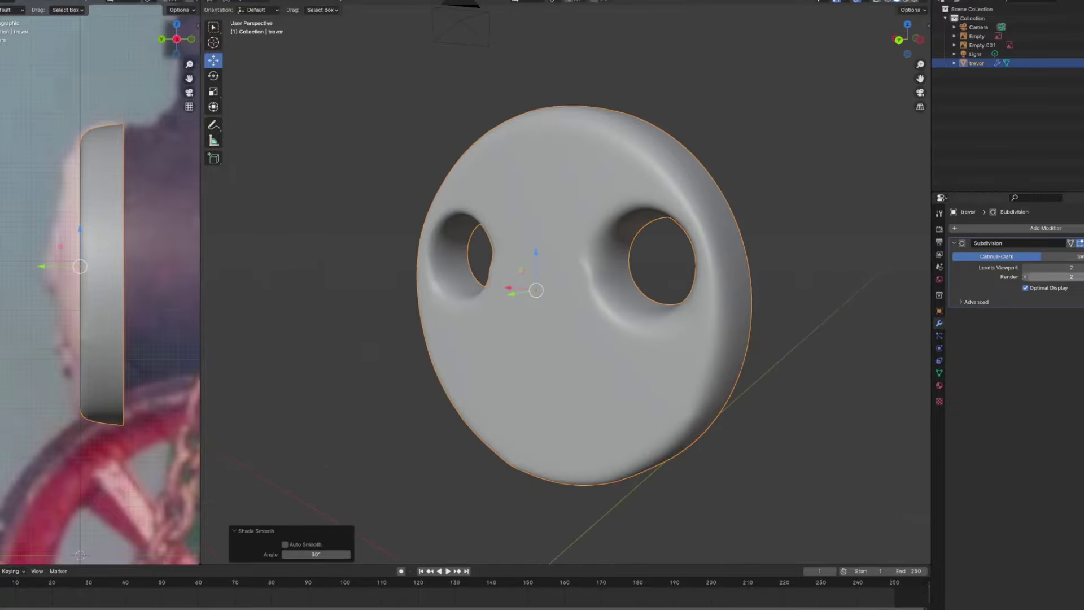
pyautogui.moveTo(621, 294); pyautogui.dragTo(553, 253, button='middle')
pyautogui.press('ctrl+KP_1')
pyautogui.press('Tab')
pyautogui.scroll(2, 553, 253)
pyautogui.scroll(3, 75, 240)
# Select the nose faces, pull them forward in side view, and reshape the nose base.
pyautogui.click(541, 314)
pyautogui.scroll(5, 564, 317)
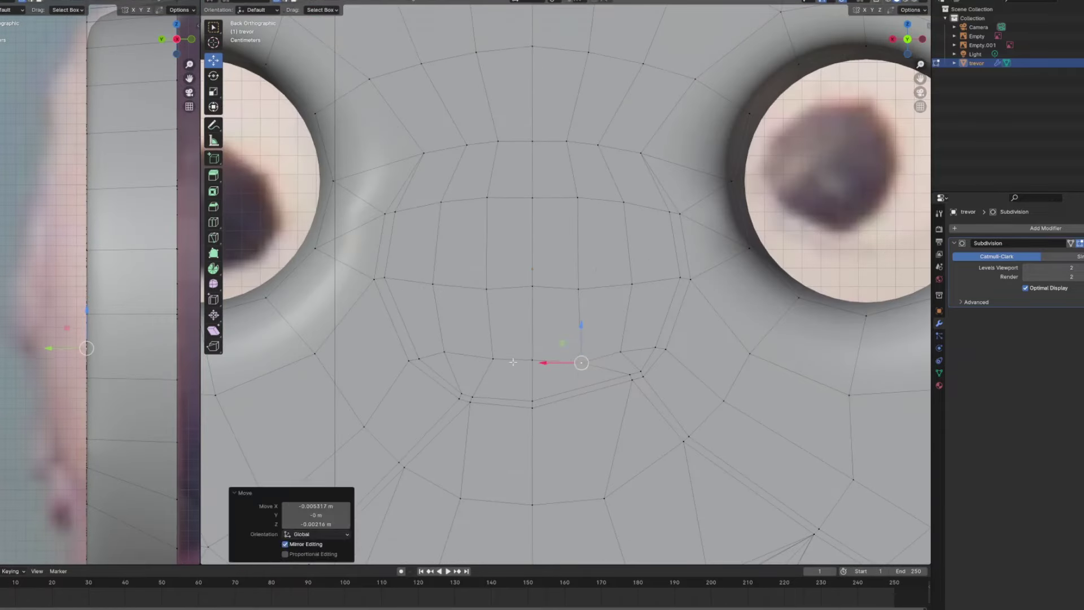
pyautogui.scroll(-6, 565, 316)
pyautogui.scroll(4, 577, 320)
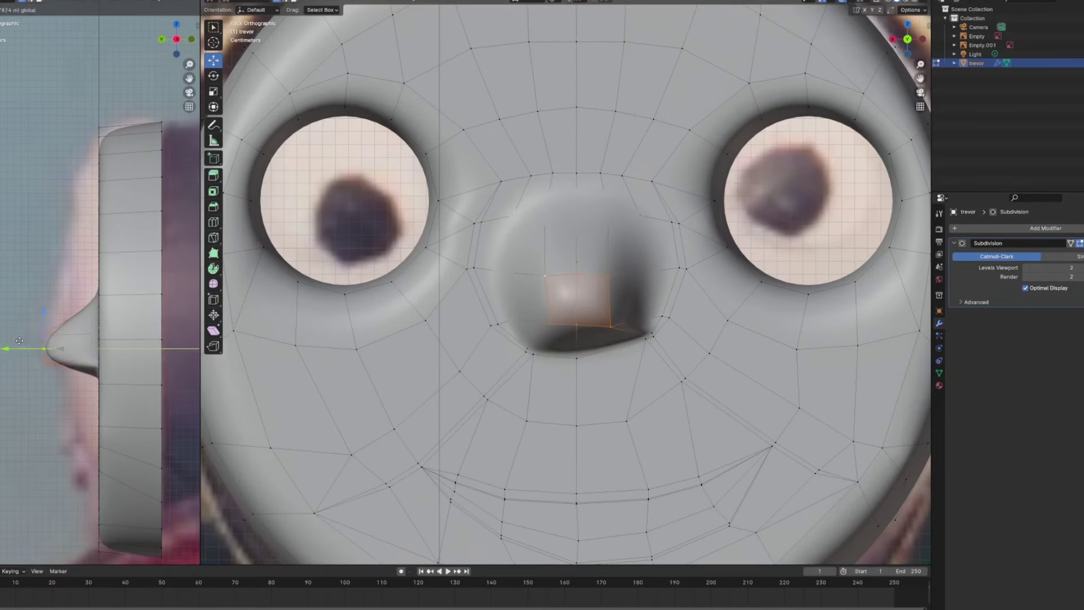
pyautogui.keyDown('ctrl'); pyautogui.click(18, 256); pyautogui.keyUp('ctrl')
pyautogui.moveTo(18, 255); pyautogui.dragTo(31, 193)
pyautogui.click(997, 257)
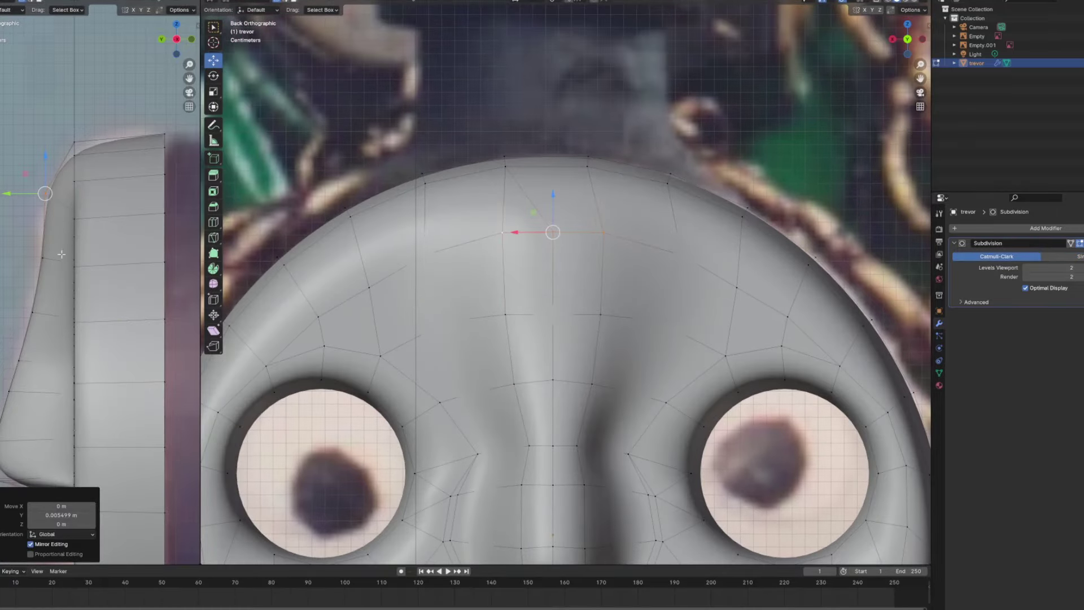
pyautogui.scroll(2, 84, 226)
pyautogui.scroll(4, 603, 106)
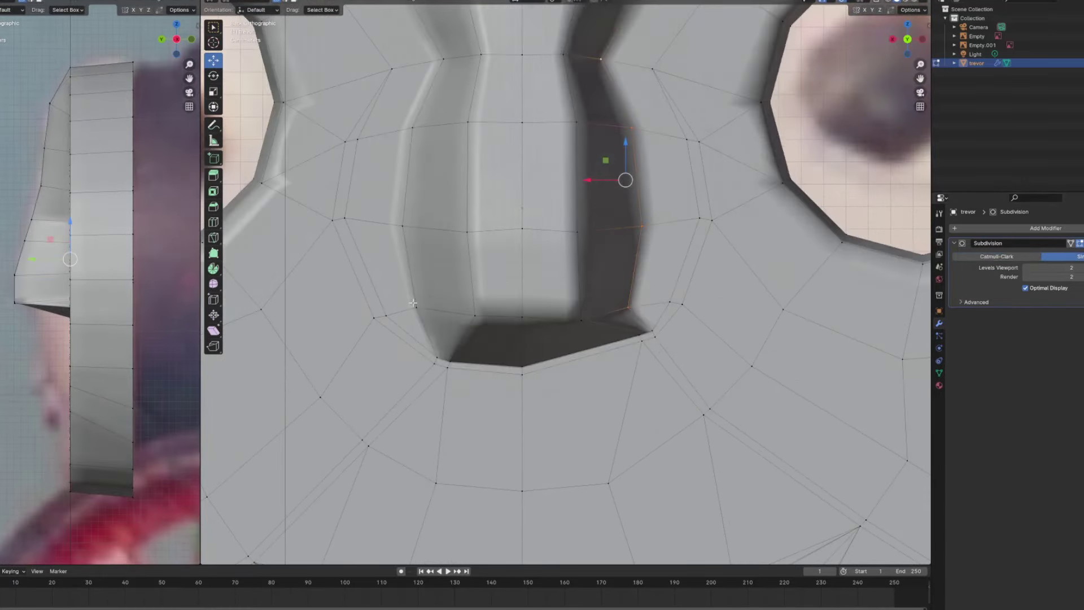
pyautogui.scroll(-3, 603, 170)
pyautogui.scroll(2, 564, 226)
pyautogui.moveTo(609, 314); pyautogui.dragTo(603, 314)
pyautogui.scroll(-2, 603, 314)
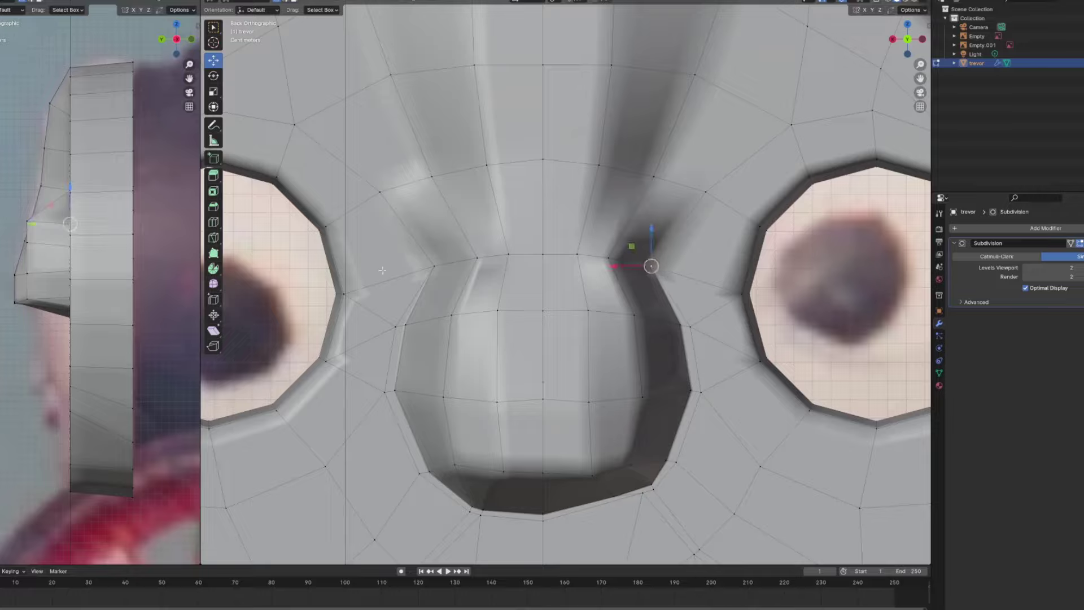
pyautogui.click(997, 256)
# Check the smoothed nose in Object Mode, then move the smile vertices down in side view.
pyautogui.press('Tab')
pyautogui.scroll(-3, 542, 305)
pyautogui.scroll(4, 518, 260)
pyautogui.press('Tab')
pyautogui.scroll(2, 627, 188)
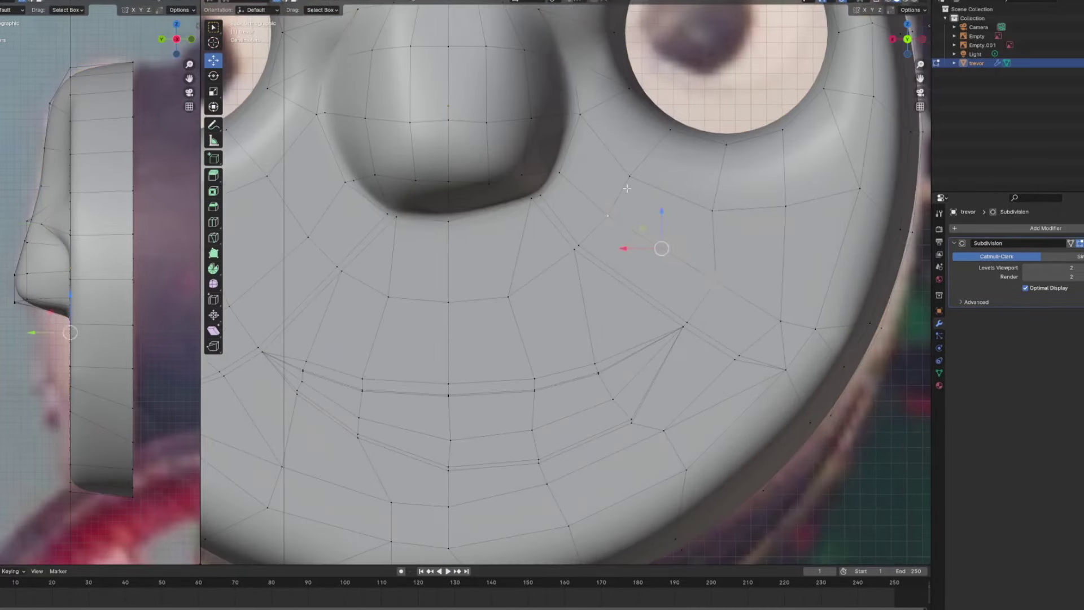
pyautogui.moveTo(36, 301); pyautogui.dragTo(36, 318)
pyautogui.moveTo(429, 237); pyautogui.dragTo(501, 268, button='middle')
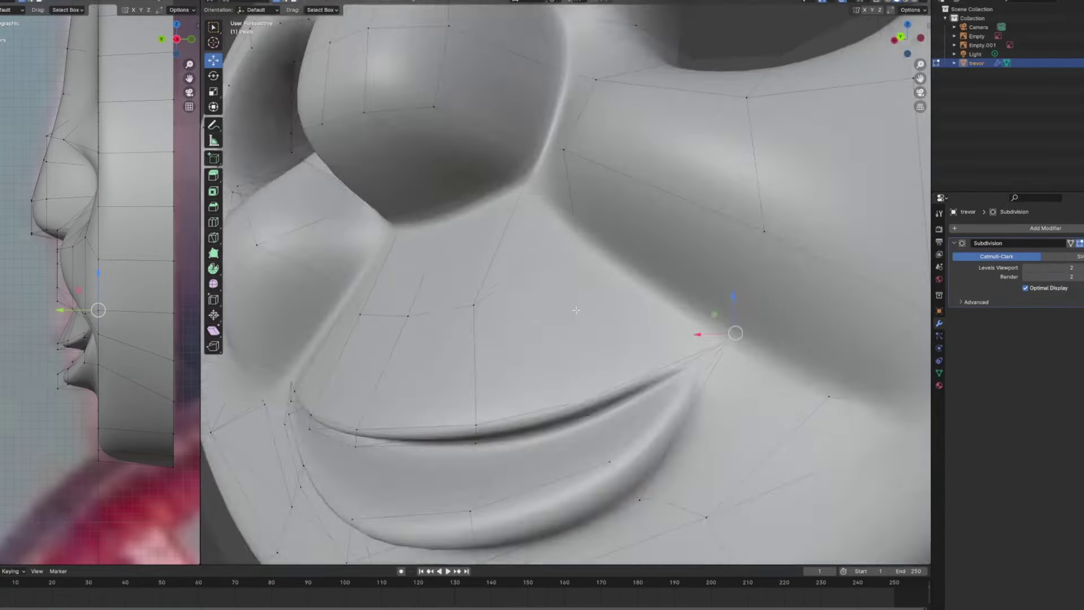
# Return to Edit Mode and orbit to a three-quarter view for refining the nose, cheeks and smile.
pyautogui.click(247, 18)
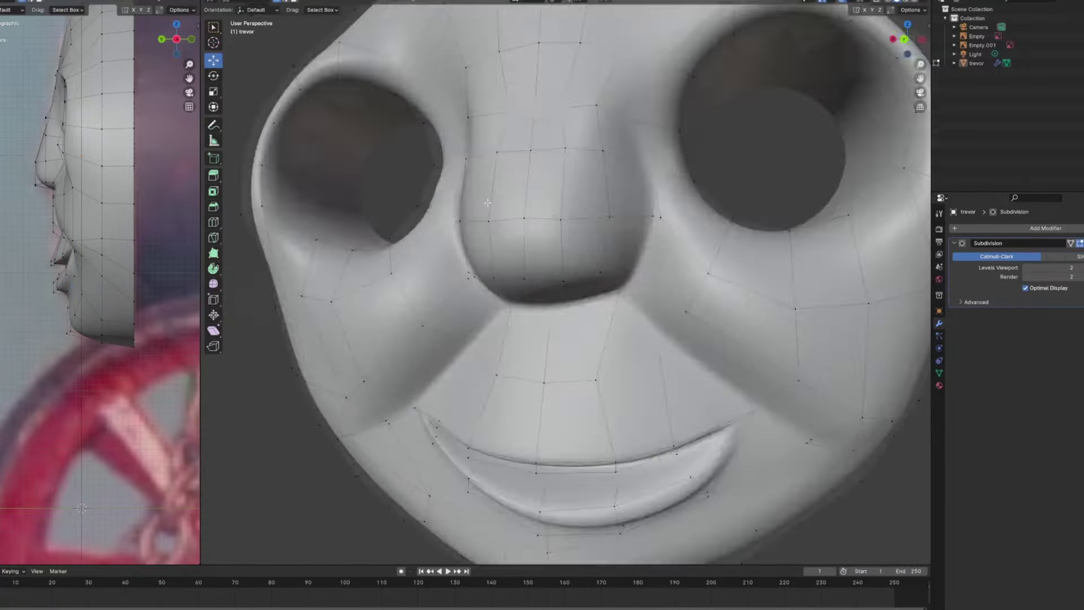
pyautogui.moveTo(487, 202); pyautogui.dragTo(590, 213, button='middle')
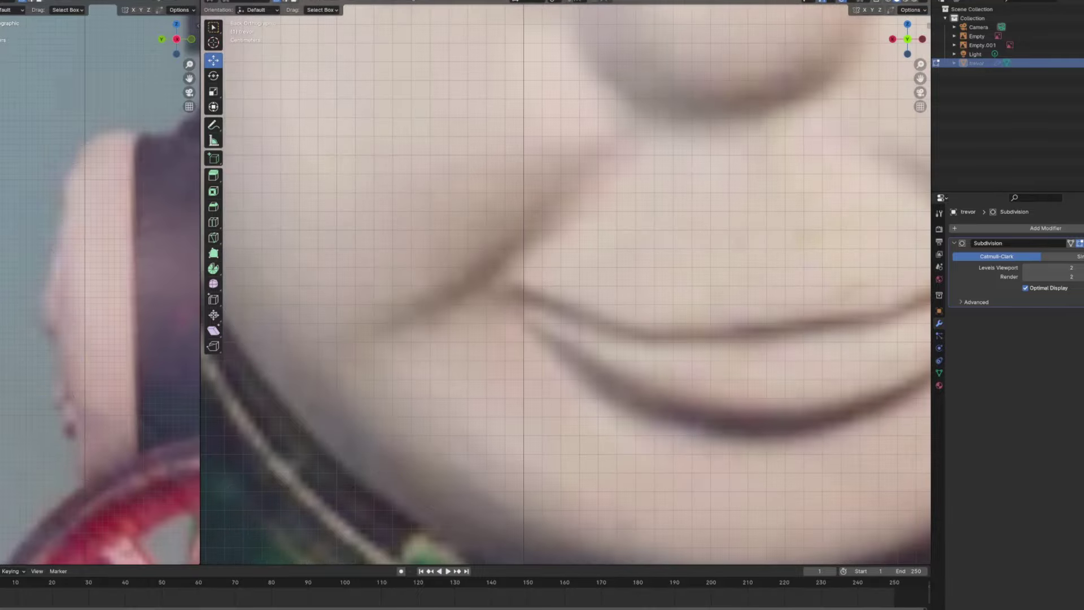
# Nudge a smile vertex, raise the lower-lip vertex slightly, and reshape the nostril vertex.
pyautogui.press('g')
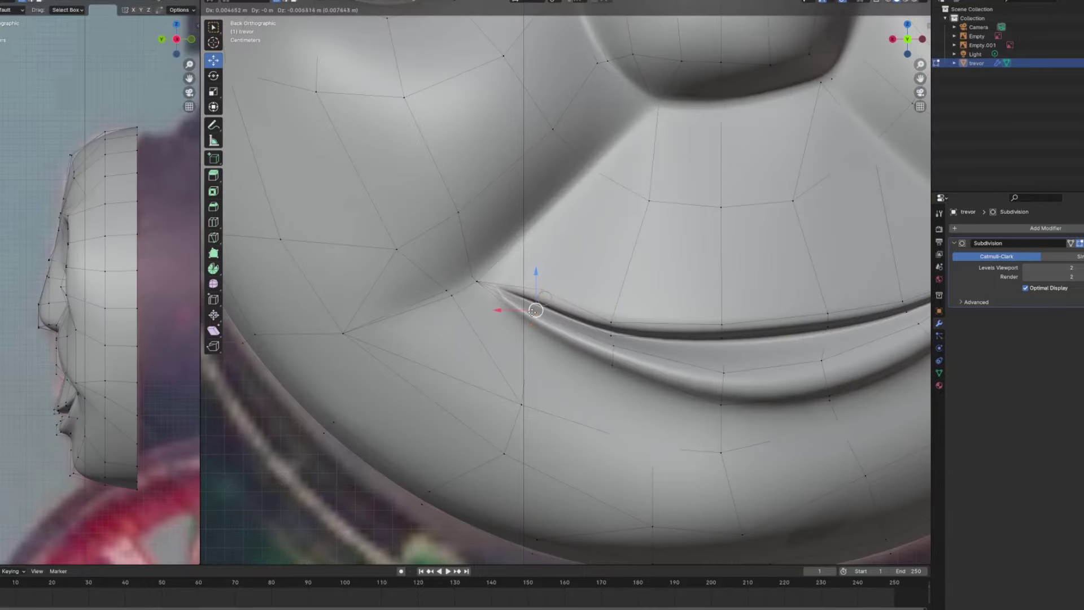
pyautogui.click(535, 310)
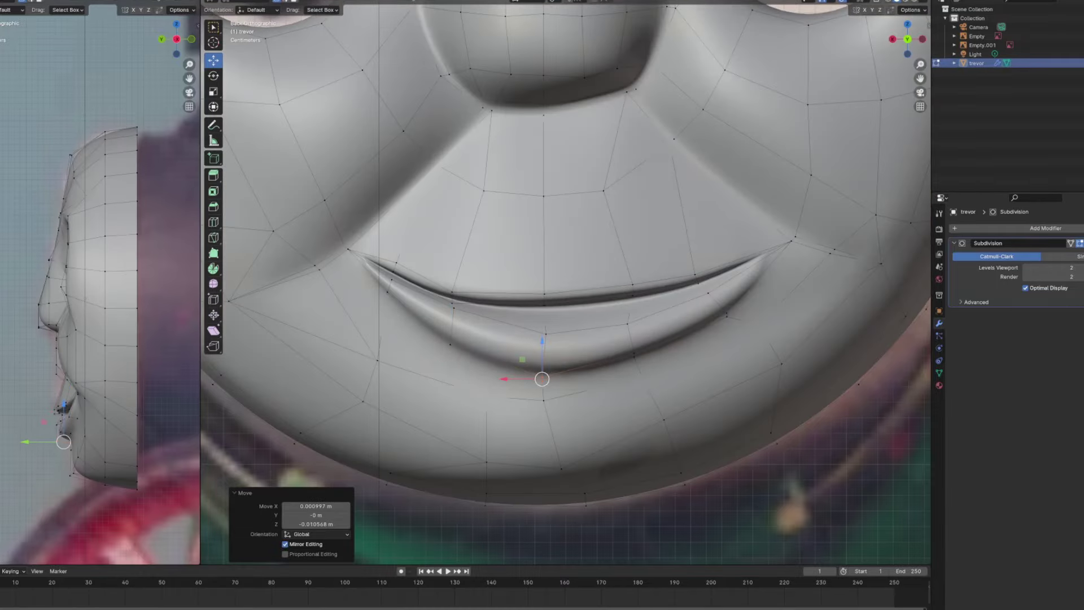
pyautogui.moveTo(639, 381); pyautogui.dragTo(640, 375)
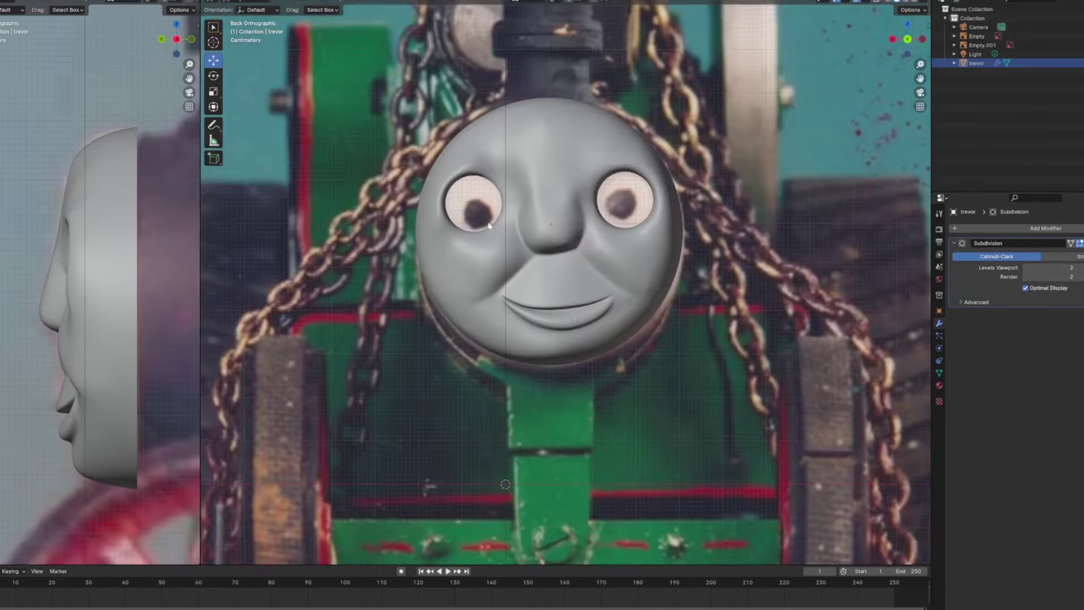
pyautogui.scroll(4, 445, 130)
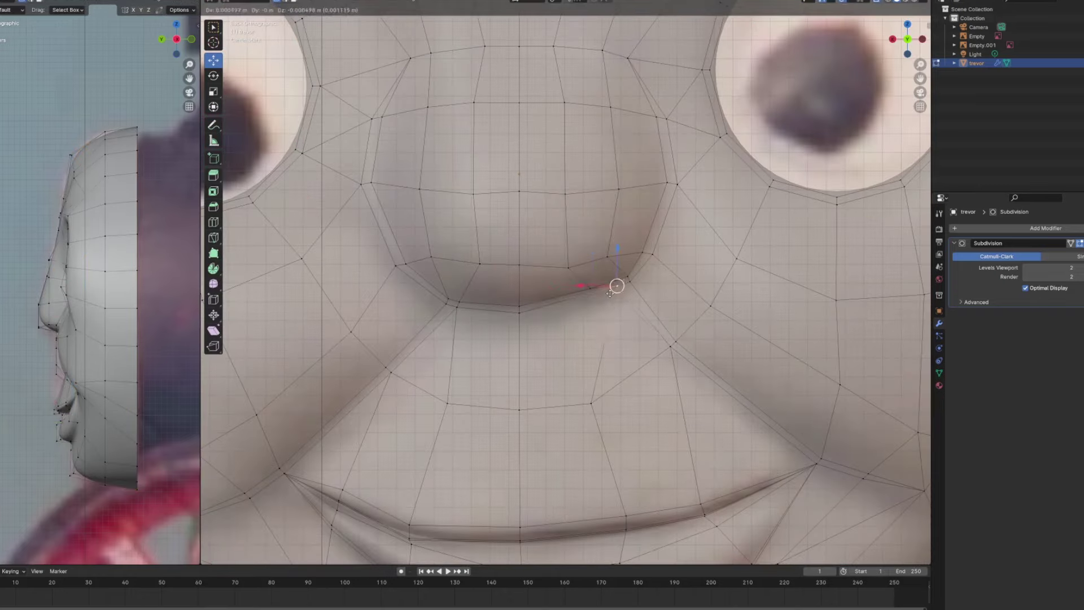
pyautogui.moveTo(612, 286); pyautogui.dragTo(587, 275)
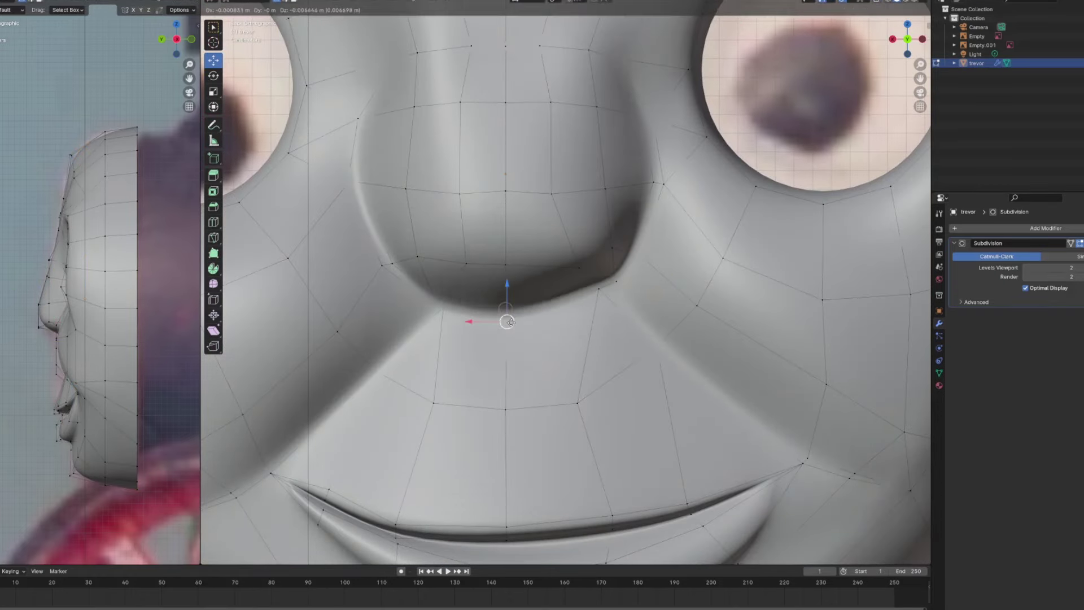
# Select the vertices around the nose and move them, hiding the mesh to compare with the reference.
pyautogui.moveTo(583, 288); pyautogui.dragTo(605, 307)
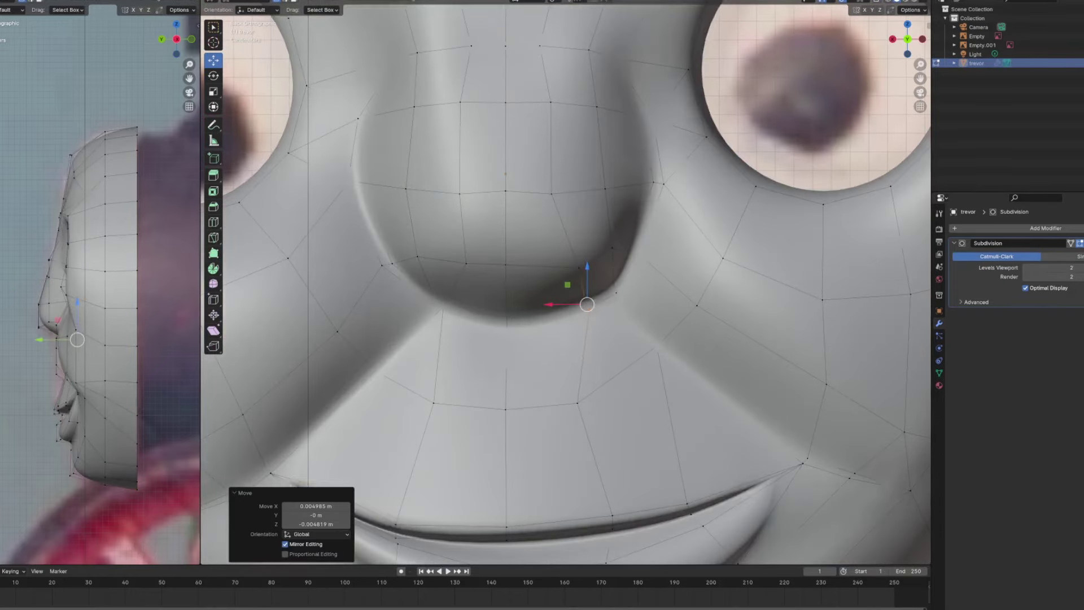
pyautogui.moveTo(370, 247); pyautogui.dragTo(418, 280)
pyautogui.press('h')
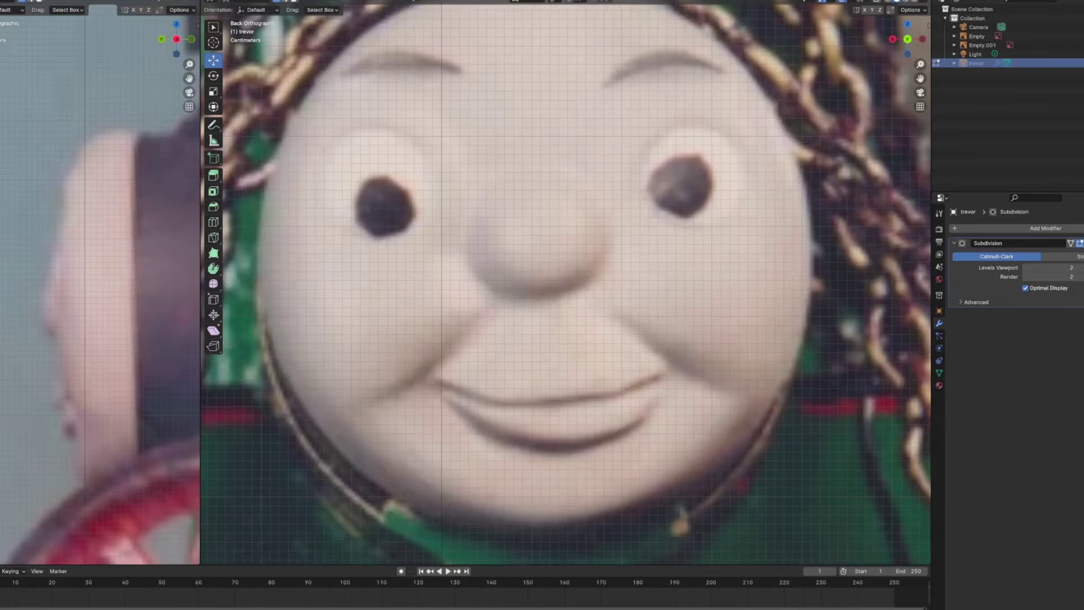
pyautogui.hotkey('alt', 'h')
pyautogui.scroll(-6, 605, 279)
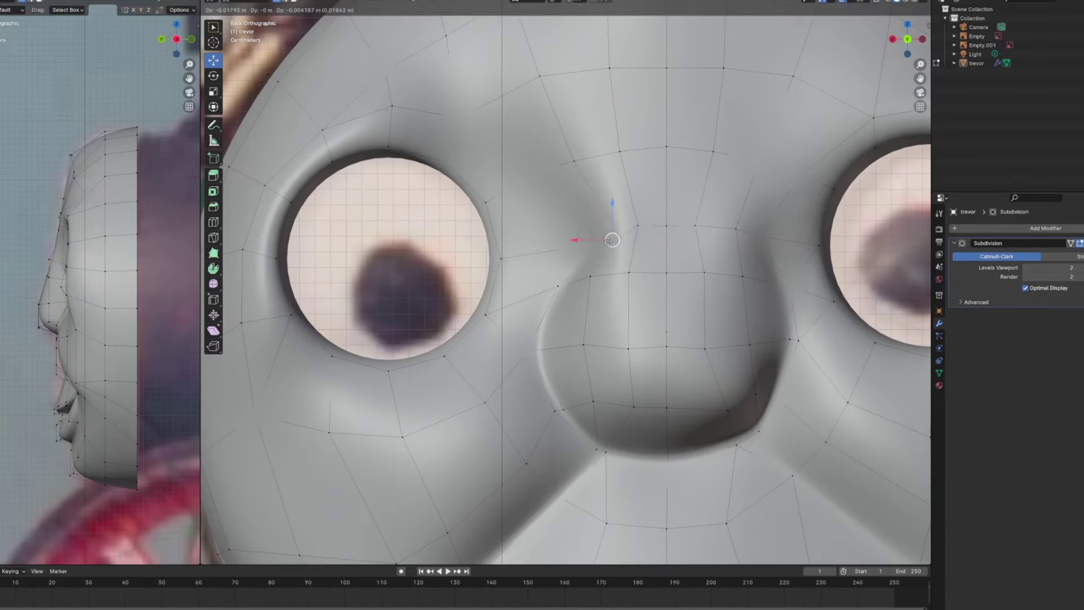
pyautogui.scroll(5, 605, 278)
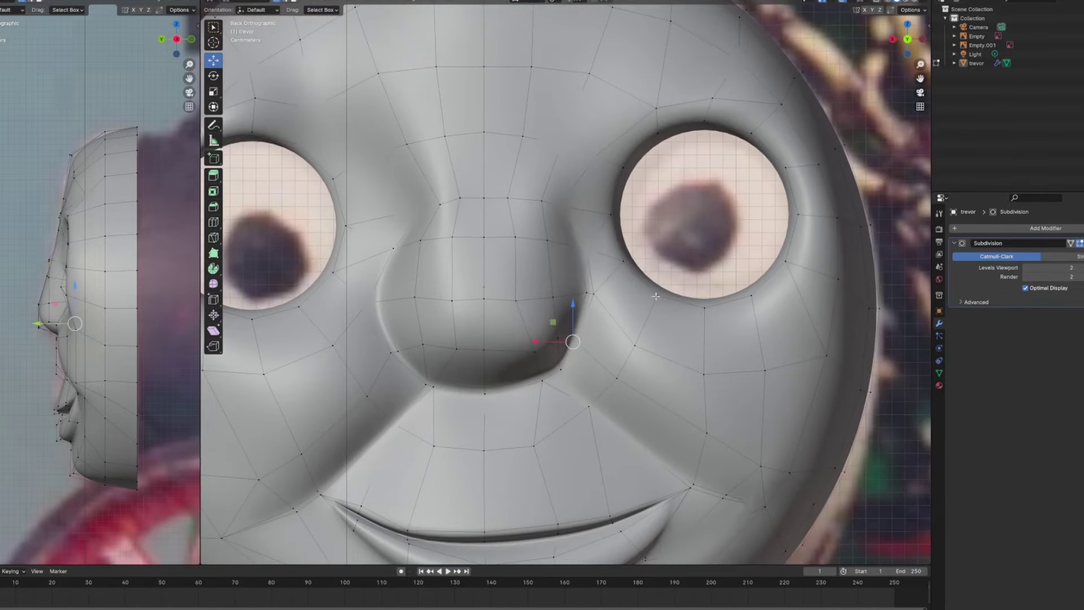
pyautogui.click(587, 344)
pyautogui.press('Tab')
pyautogui.scroll(-5, 574, 265)
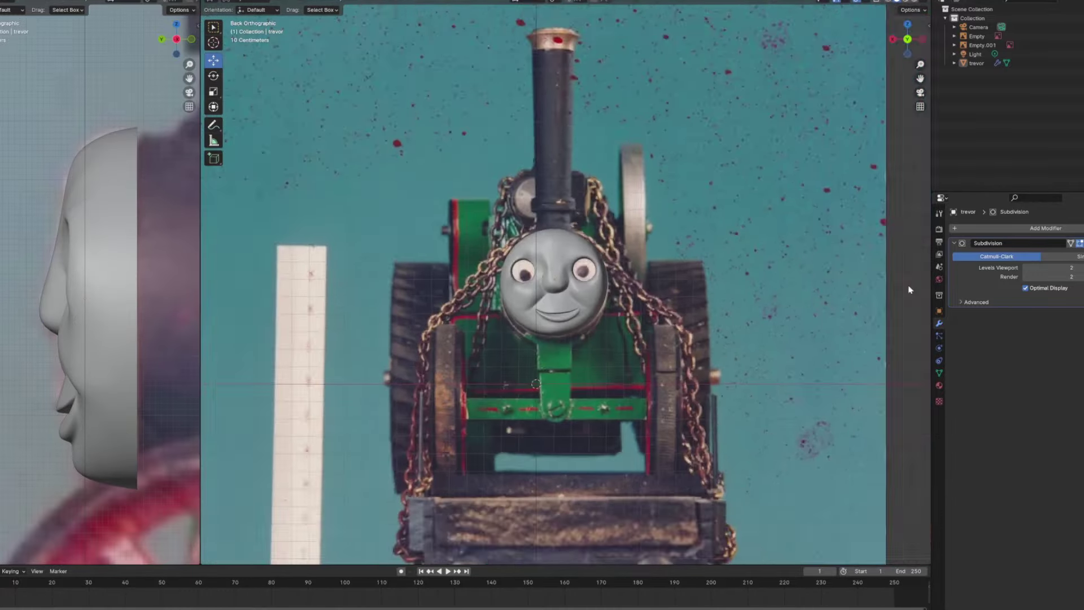
pyautogui.scroll(5, 574, 265)
pyautogui.scroll(-5, 577, 240)
pyautogui.scroll(5, 577, 240)
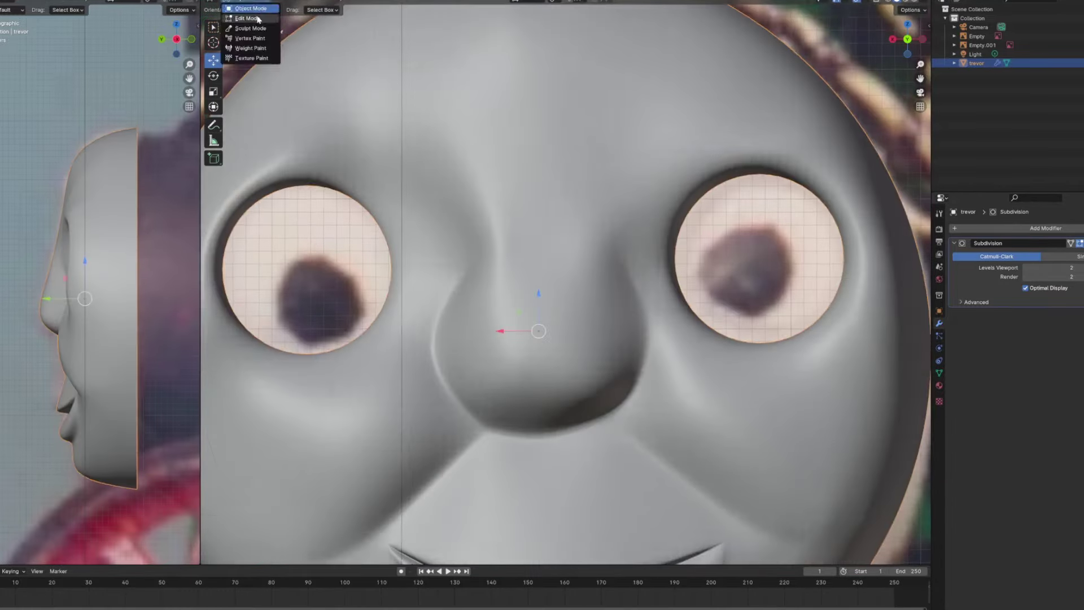
# Recheck the nose against the reference from the back view, then move another nose vertex.
pyautogui.press('Tab')
pyautogui.moveTo(578, 240); pyautogui.dragTo(497, 255, button='middle')
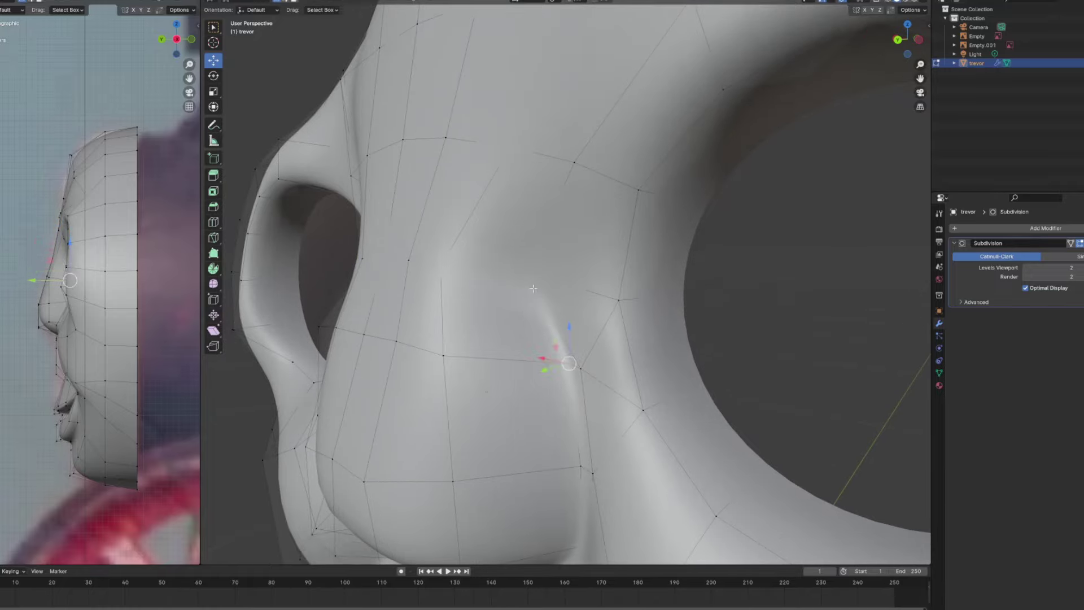
pyautogui.press('Tab')
pyautogui.press('ctrl+KP_1')
pyautogui.press('h')
pyautogui.scroll(-5, 565, 283)
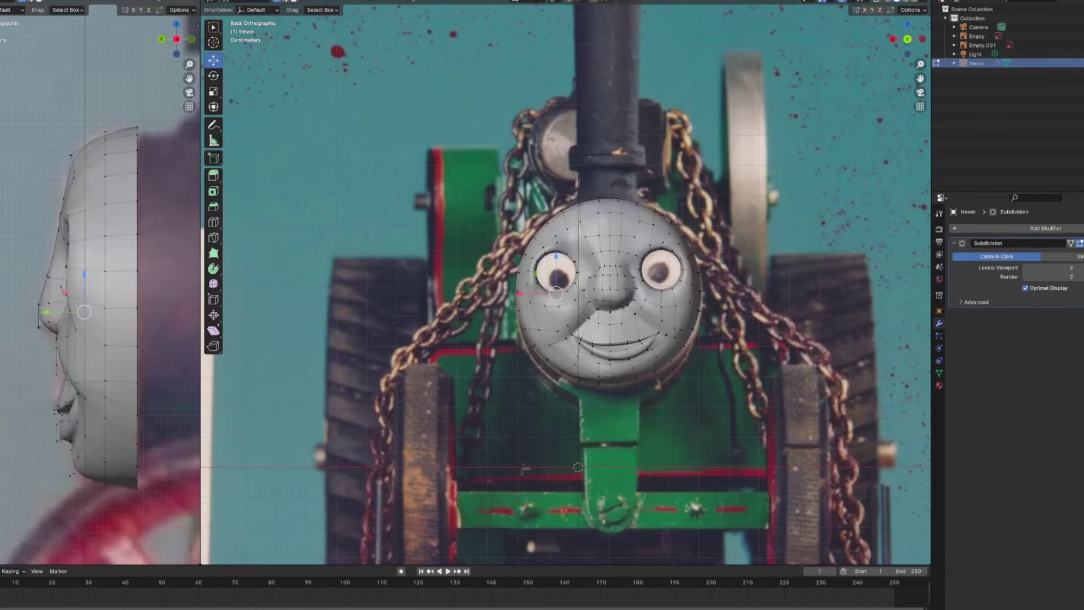
pyautogui.scroll(5, 556, 293)
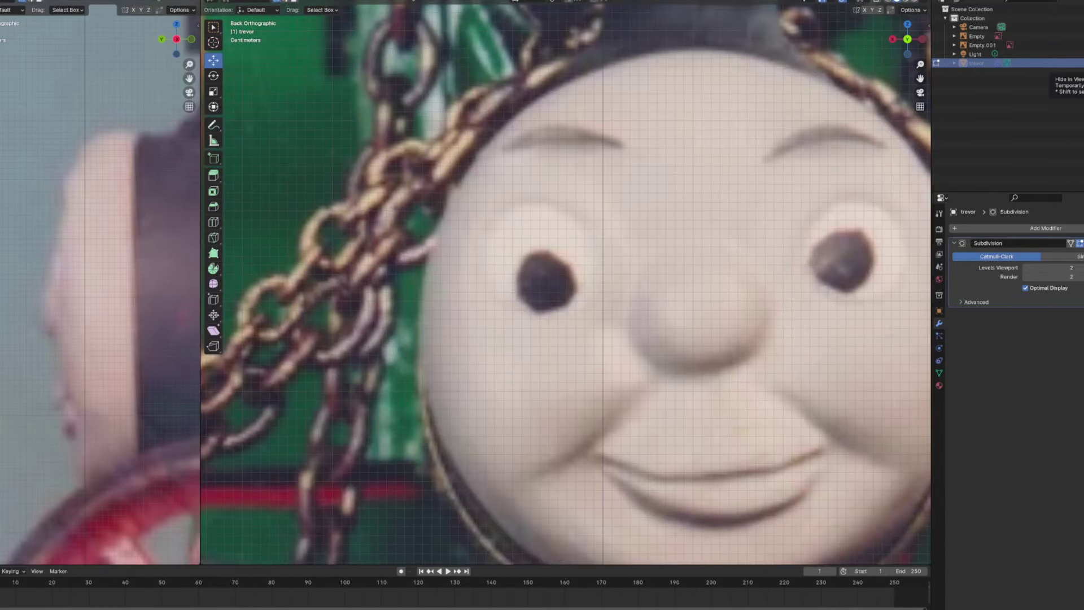
pyautogui.press('g')
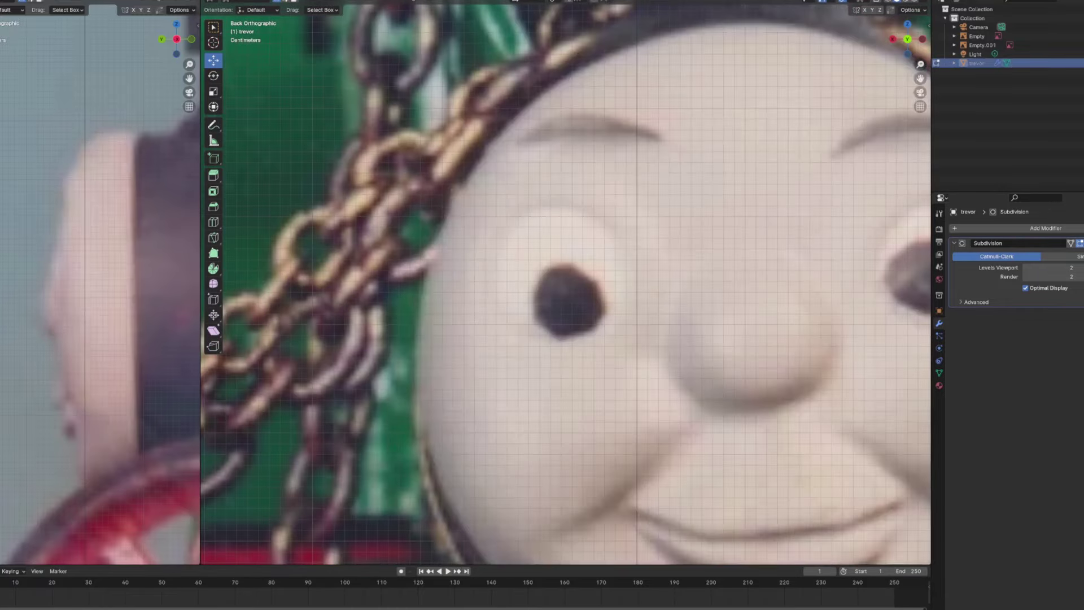
pyautogui.click(557, 200)
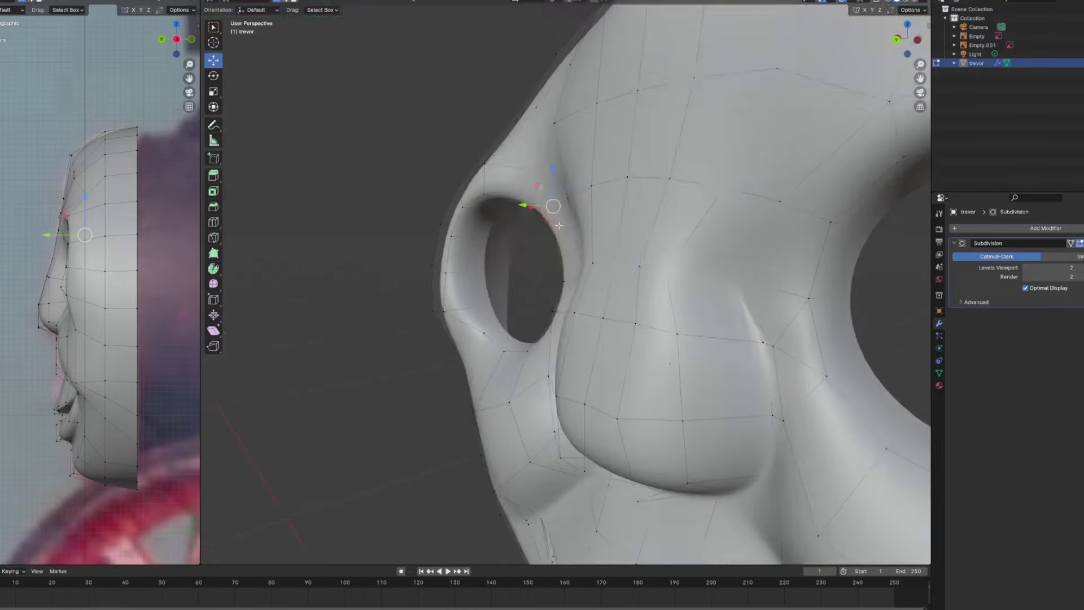
pyautogui.keyDown('ctrl'); pyautogui.click(573, 181); pyautogui.keyUp('ctrl')
# Grab the selected vertices and shift an eye-socket vertex left to follow the reference eye.
pyautogui.press('g')
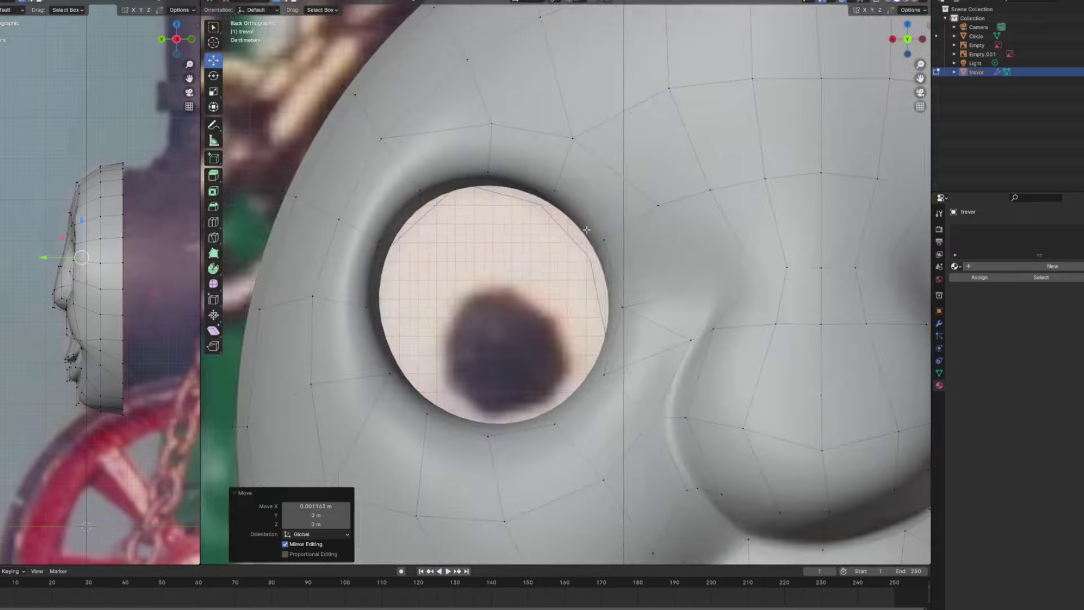
pyautogui.moveTo(415, 193); pyautogui.dragTo(393, 192)
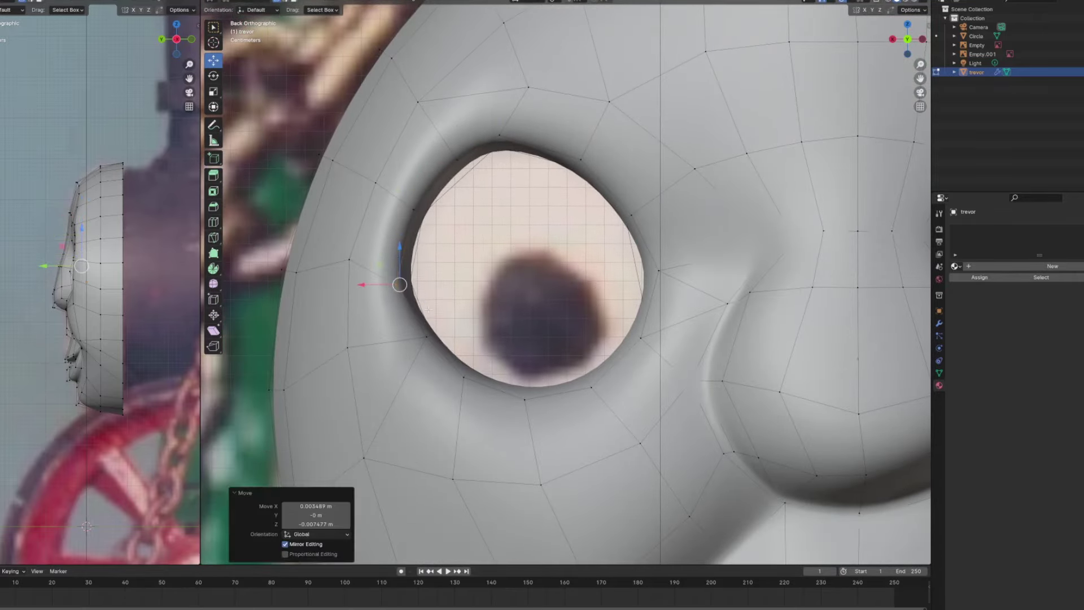
pyautogui.scroll(-8, 428, 310)
# Switch trevor from Edit Mode back to Object Mode.
pyautogui.click(251, 2)
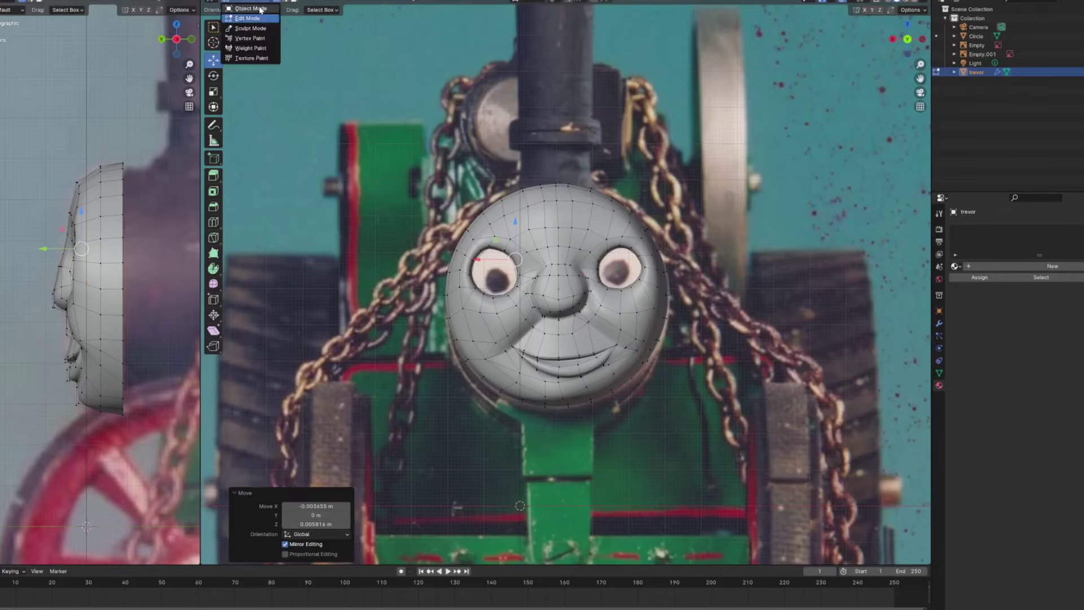
pyautogui.click(251, 8)
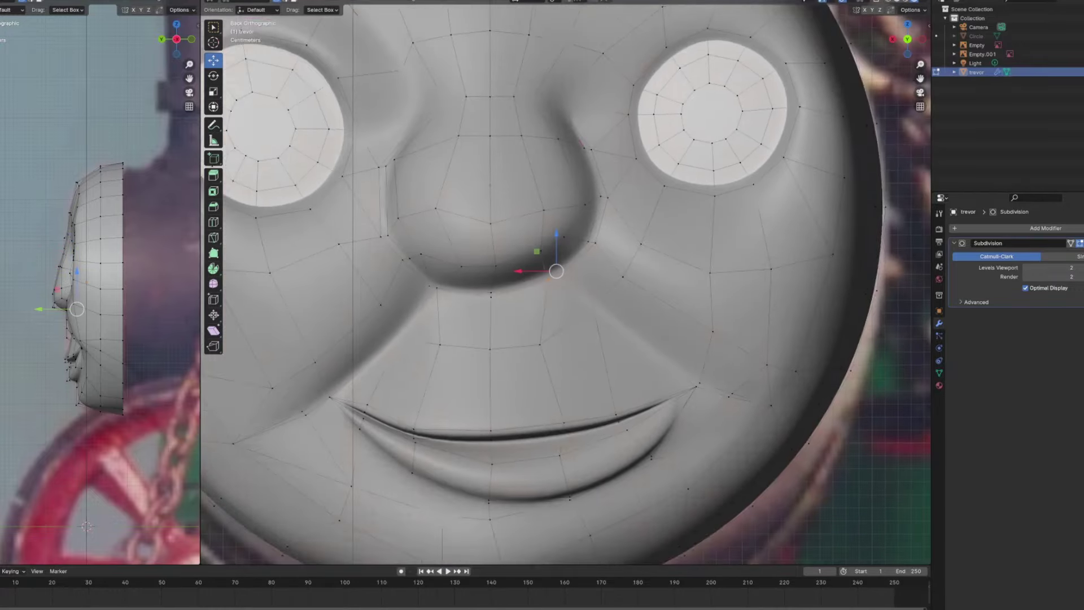
# Select a group of face vertices and switch trevor back into Edit Mode.
pyautogui.moveTo(581, 333)
pyautogui.mouseDown()
pyautogui.moveTo(643, 361)
pyautogui.moveTo(597, 339)
pyautogui.mouseUp()
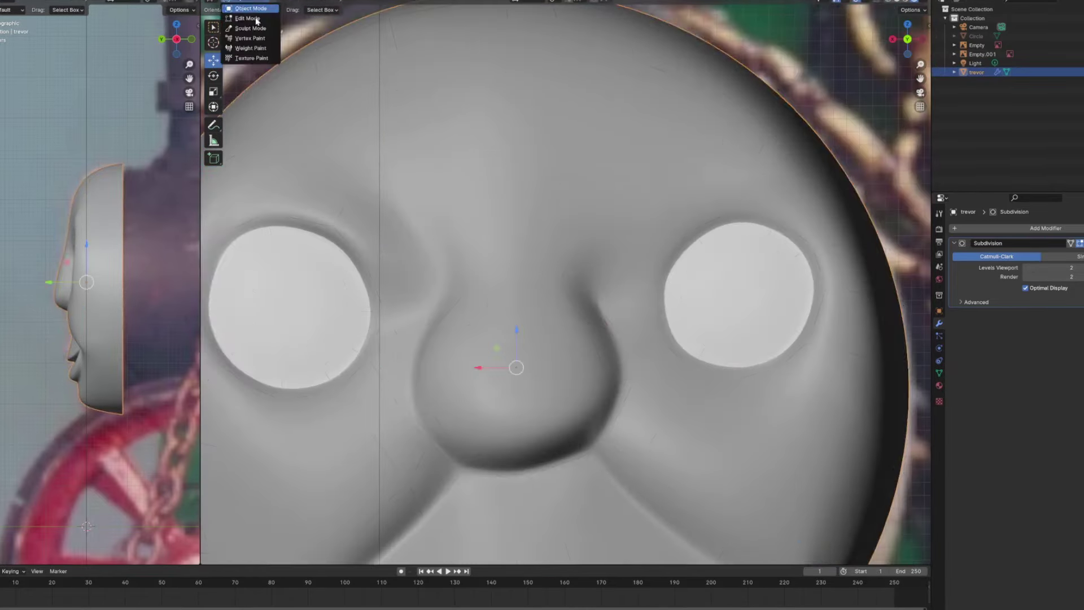
pyautogui.click(249, 19)
pyautogui.scroll(2, 643, 351)
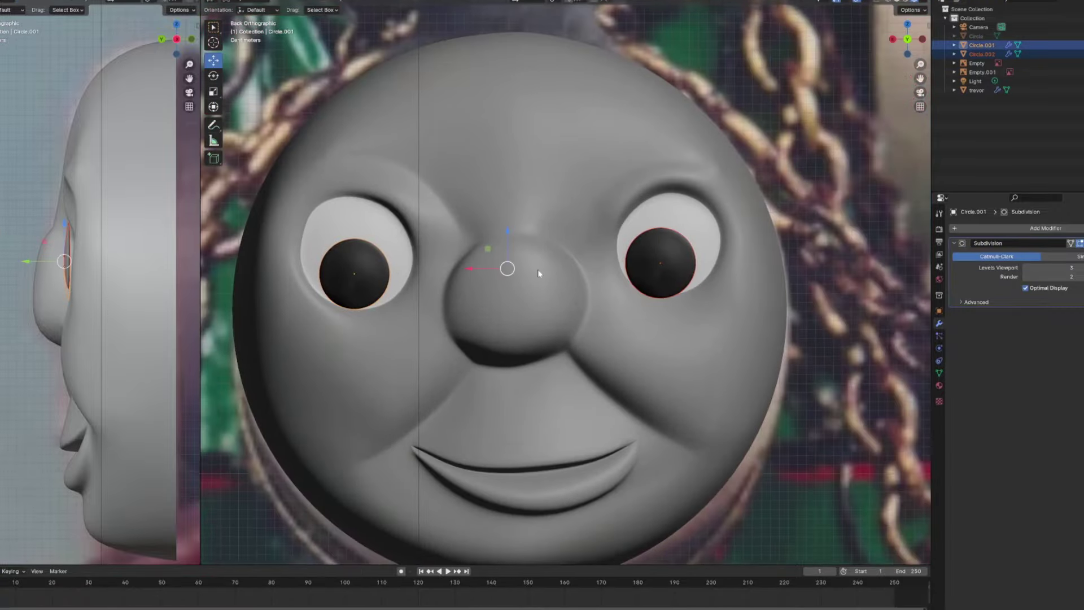
# Select the edge path along the right eyebrow and merge its vertices at center.
pyautogui.click(1045, 229)
pyautogui.moveTo(1045, 229)
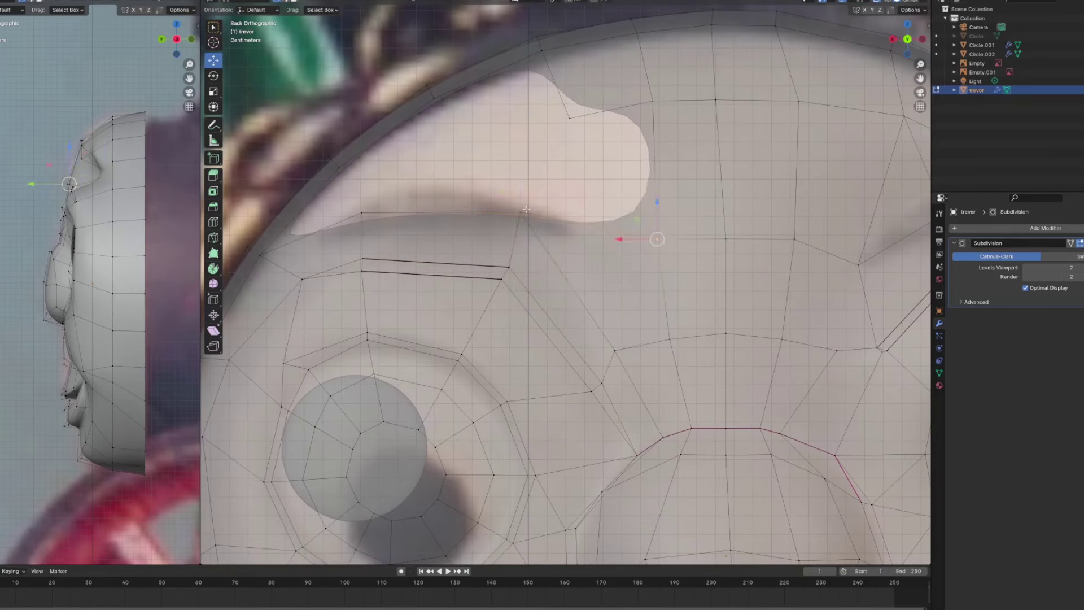
pyautogui.hscroll(10, 565, 169)
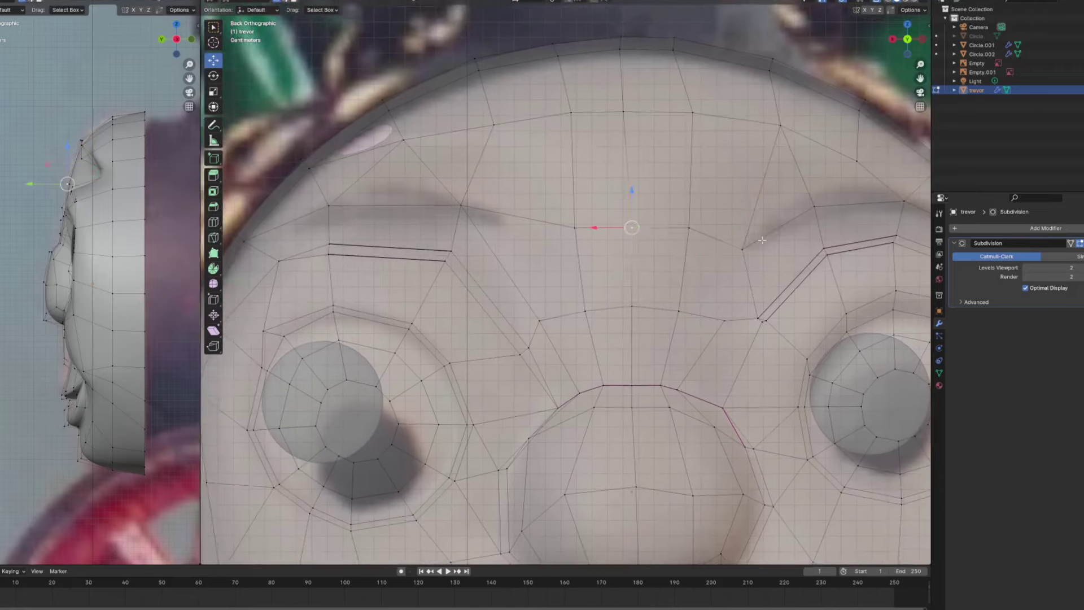
pyautogui.keyDown('ctrl'); pyautogui.click(768, 217); pyautogui.keyUp('ctrl')
pyautogui.scroll(3, 677, 235)
pyautogui.press('m')
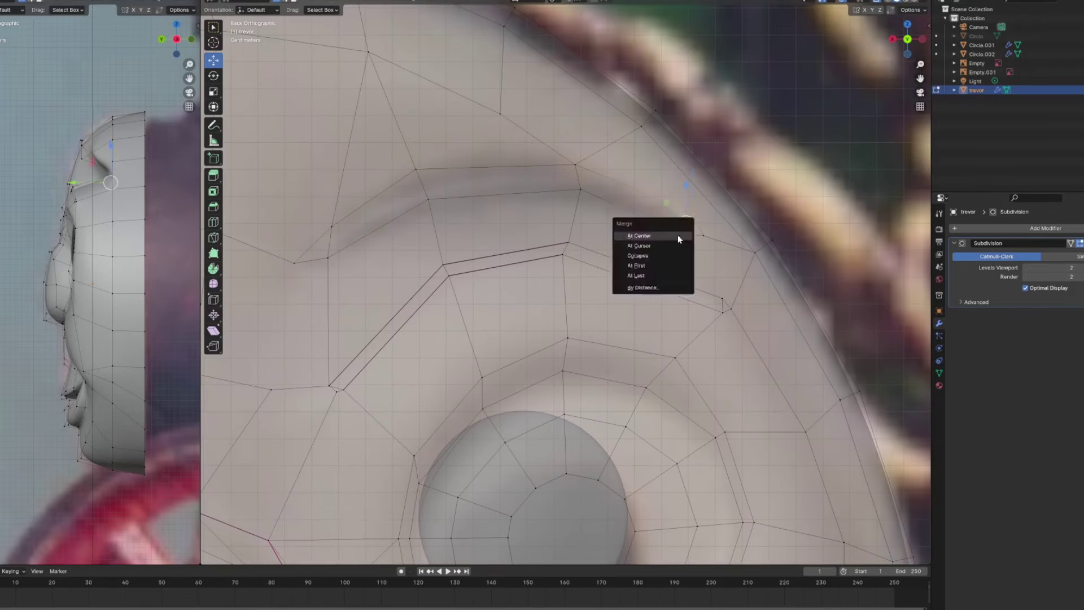
pyautogui.click(678, 232)
# Select the eyebrow corner and upper-right vertices and merge them at center.
pyautogui.keyDown('shift'); pyautogui.moveTo(305, 0); pyautogui.dragTo(297, 4, button='middle'); pyautogui.keyUp('shift')
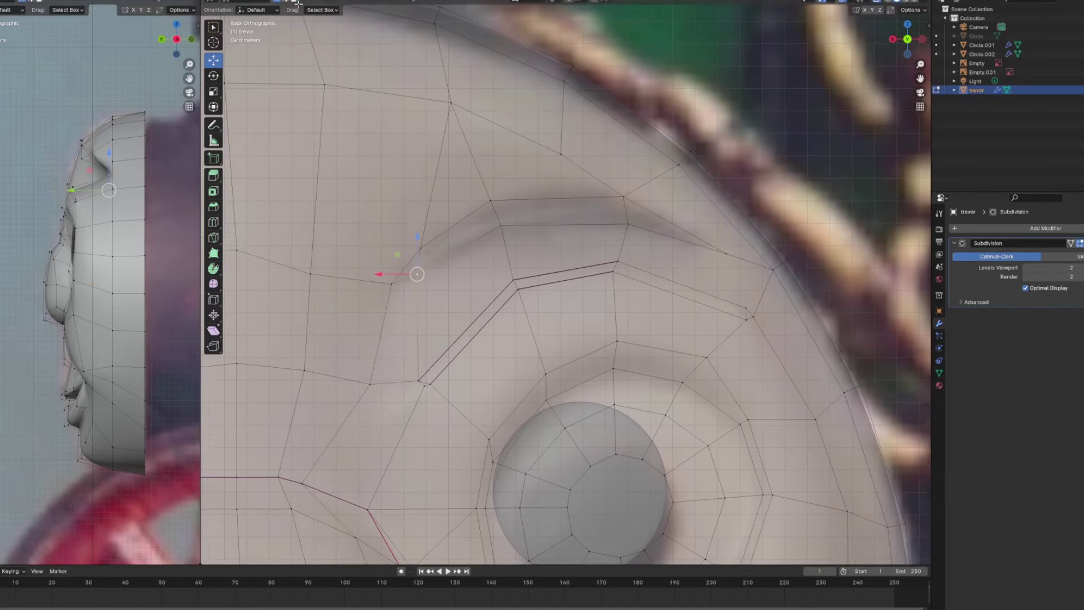
pyautogui.scroll(4, 480, 300)
pyautogui.click(389, 287)
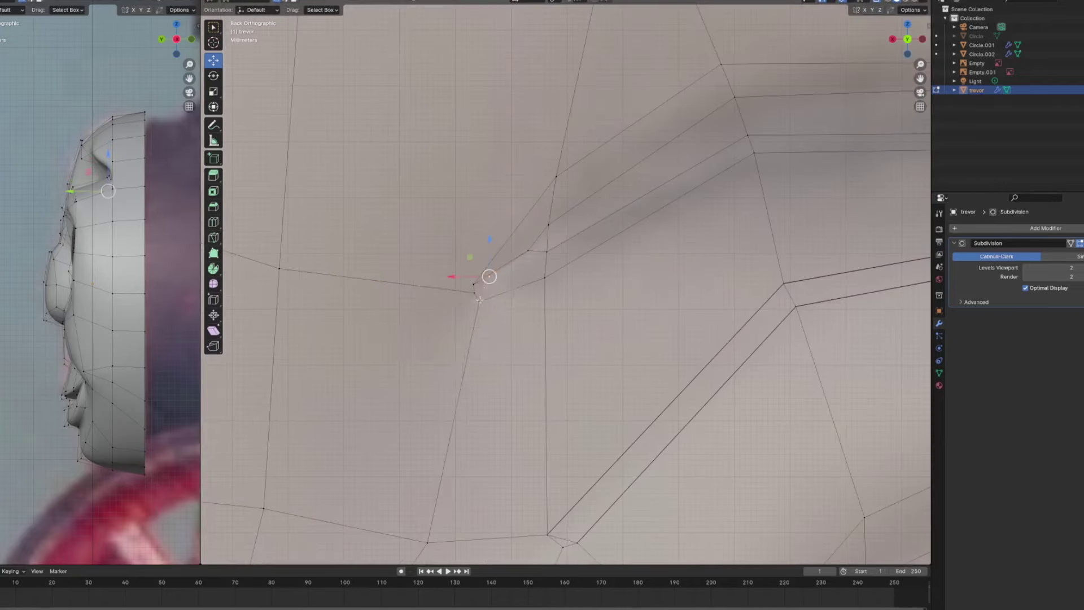
pyautogui.scroll(-4, 478, 300)
pyautogui.click(758, 239)
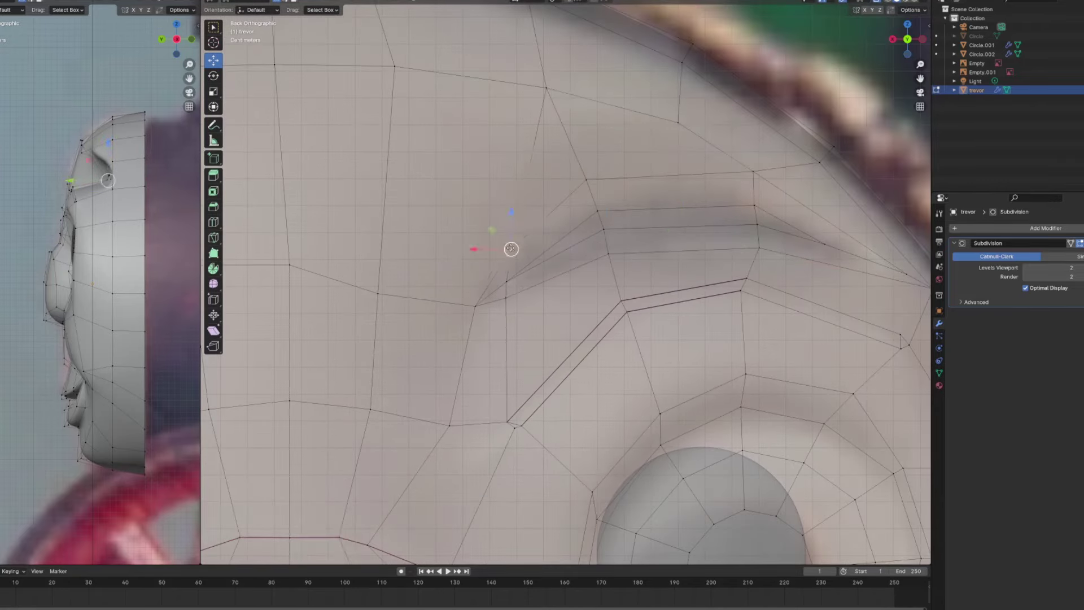
pyautogui.scroll(2, 790, 293)
pyautogui.click(781, 291)
pyautogui.click(774, 300)
pyautogui.scroll(-3, 775, 300)
pyautogui.scroll(3, 685, 244)
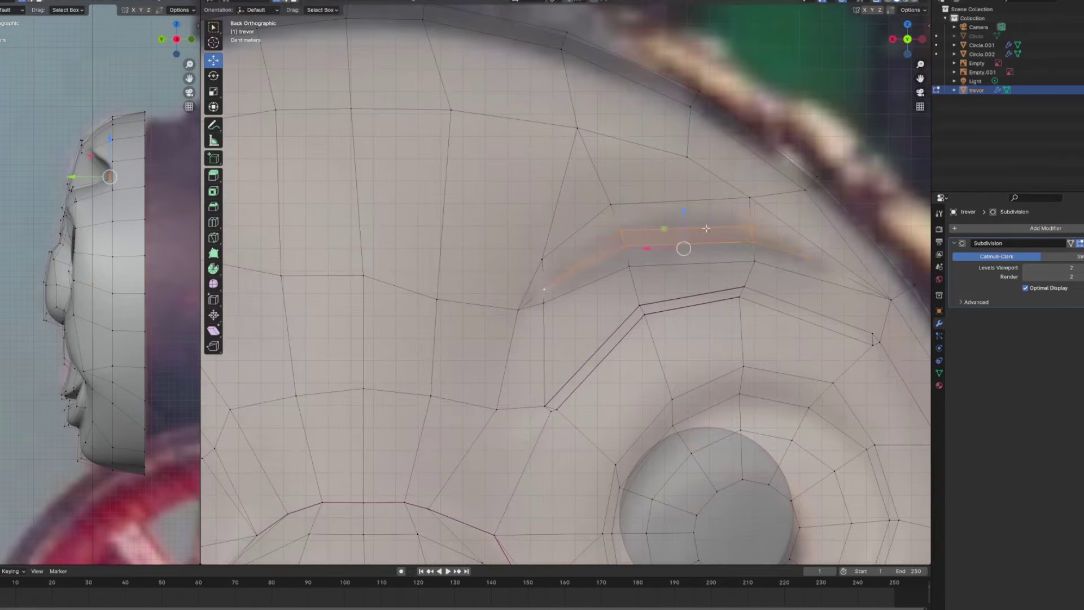
# Select the brow vertices and delete them to open a hole above the eye.
pyautogui.moveTo(685, 245); pyautogui.dragTo(571, 258, button='middle')
pyautogui.scroll(-2, 425, 291)
pyautogui.scroll(2, 564, 255)
pyautogui.click(575, 252)
pyautogui.scroll(-2, 575, 252)
pyautogui.click(248, 6)
pyautogui.scroll(3, 526, 255)
pyautogui.press('x')
pyautogui.click(552, 245)
# Move the selected vertices along Y and recheck the face in the back orthographic view.
pyautogui.press('g')
pyautogui.press('y')
pyautogui.press('ctrl+KP_1')
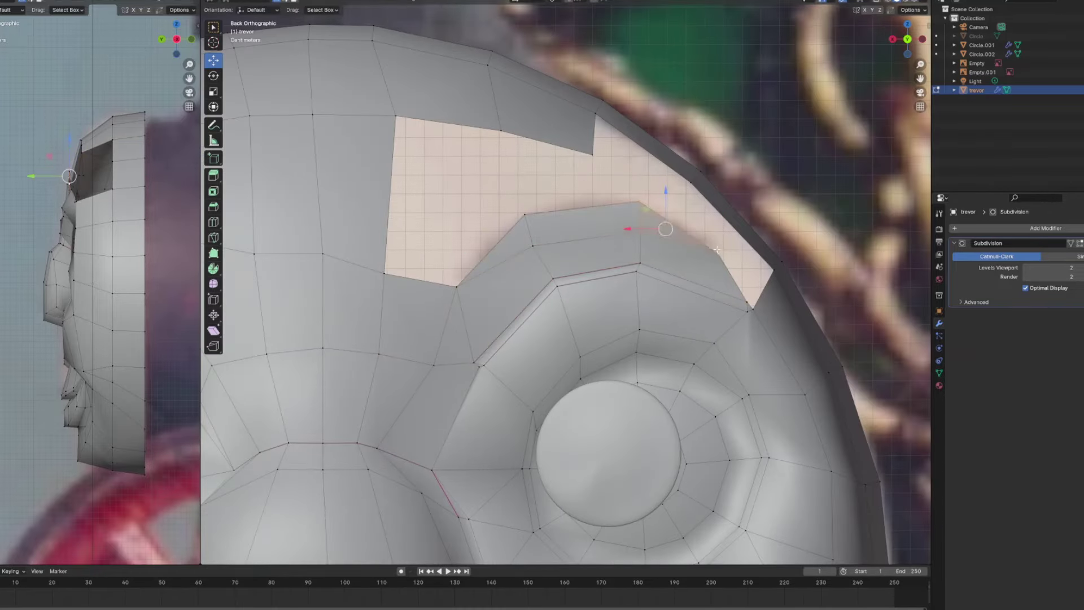
pyautogui.moveTo(384, 278); pyautogui.dragTo(480, 237, button='middle')
pyautogui.scroll(-3, 430, 265)
pyautogui.press('Tab')
pyautogui.click(248, 7)
pyautogui.click(249, 18)
pyautogui.press('ctrl+KP_1')
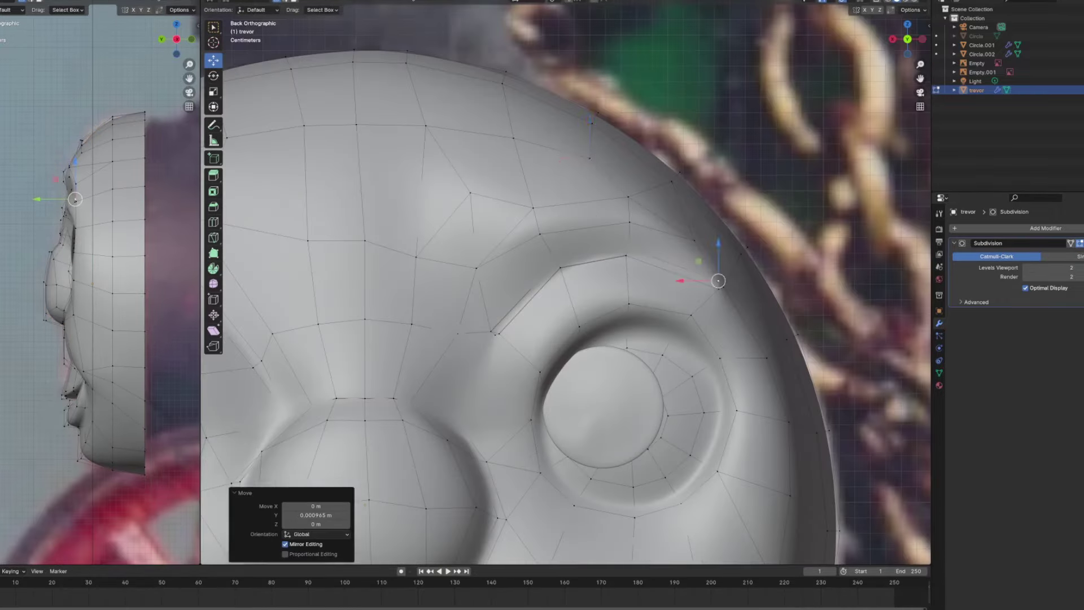
pyautogui.scroll(-3, 500, 129)
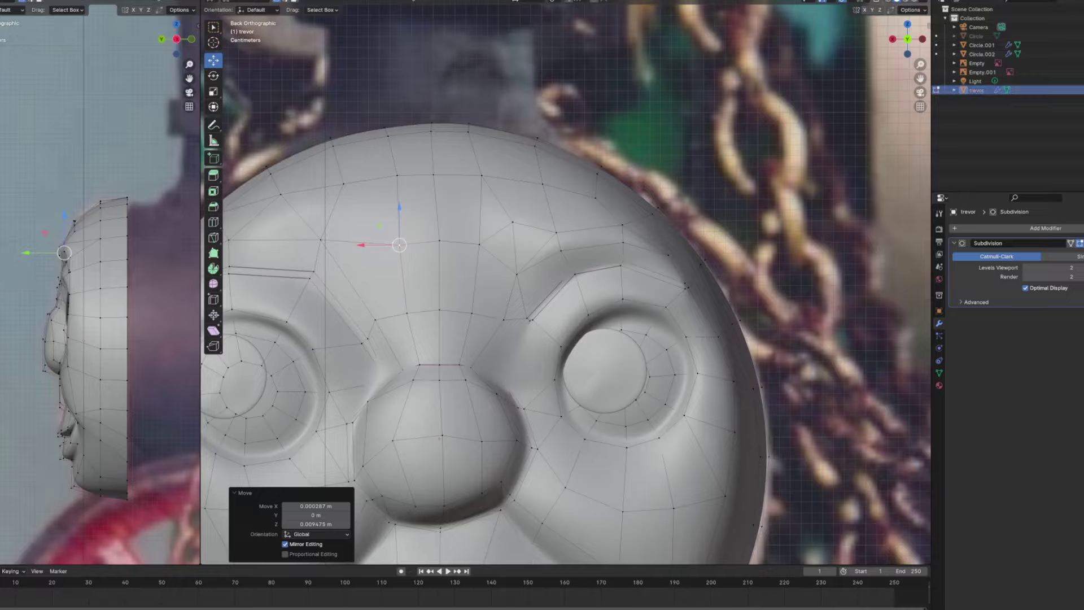
# Preview the smoothed face, then delete the faces above the eye.
pyautogui.press('Tab')
pyautogui.moveTo(499, 129); pyautogui.dragTo(608, 218, button='middle')
pyautogui.scroll(3, 607, 218)
pyautogui.press('Tab')
pyautogui.scroll(-2, 608, 218)
pyautogui.scroll(3, 608, 217)
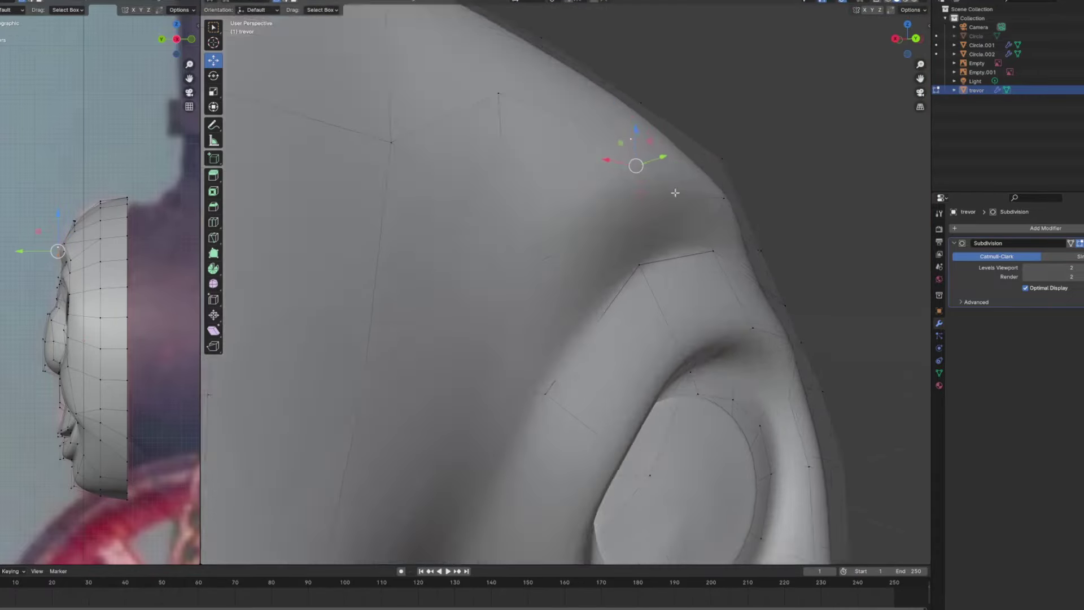
pyautogui.press('ctrl+KP_1')
pyautogui.press('Delete')
pyautogui.scroll(-1, 495, 105)
pyautogui.keyDown('shift'); pyautogui.moveTo(446, 29); pyautogui.dragTo(559, 109, button='middle'); pyautogui.keyUp('shift')
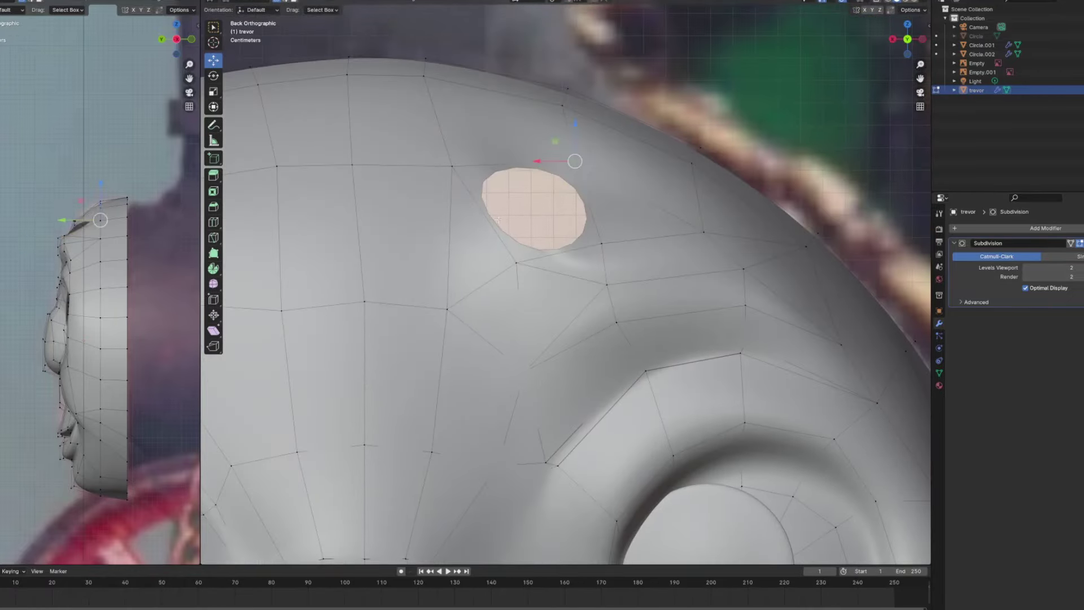
# Push the brow vertices back along Y from the left side view and check the smoothing.
pyautogui.press('ctrl+KP_3')
pyautogui.press('g')
pyautogui.press('y')
pyautogui.click(652, 87)
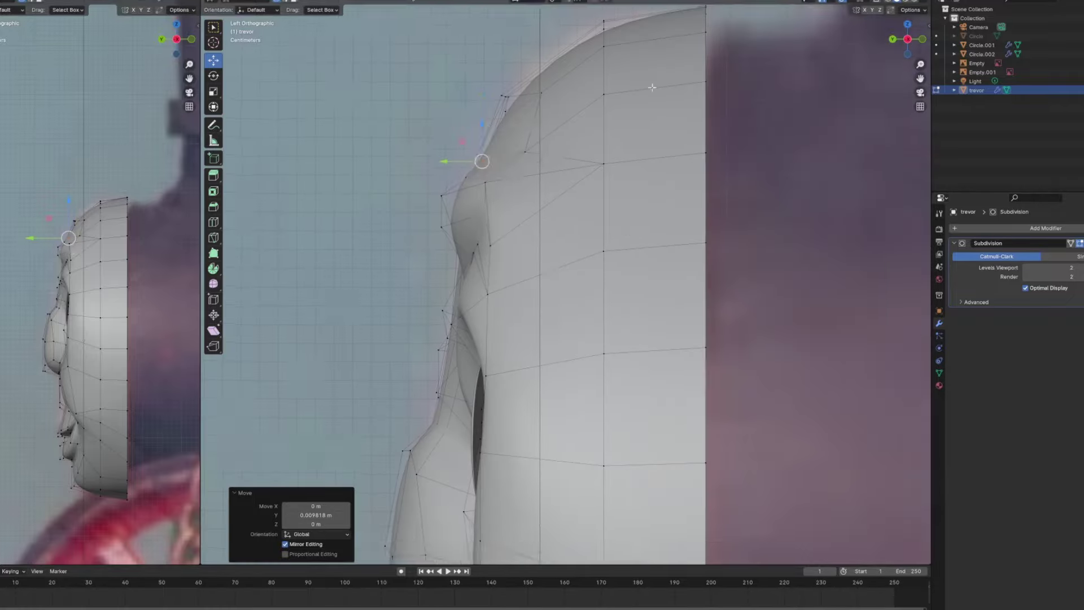
pyautogui.press('KP_1')
pyautogui.press('ctrl+KP_1')
pyautogui.press('Tab')
pyautogui.scroll(3, 274, 32)
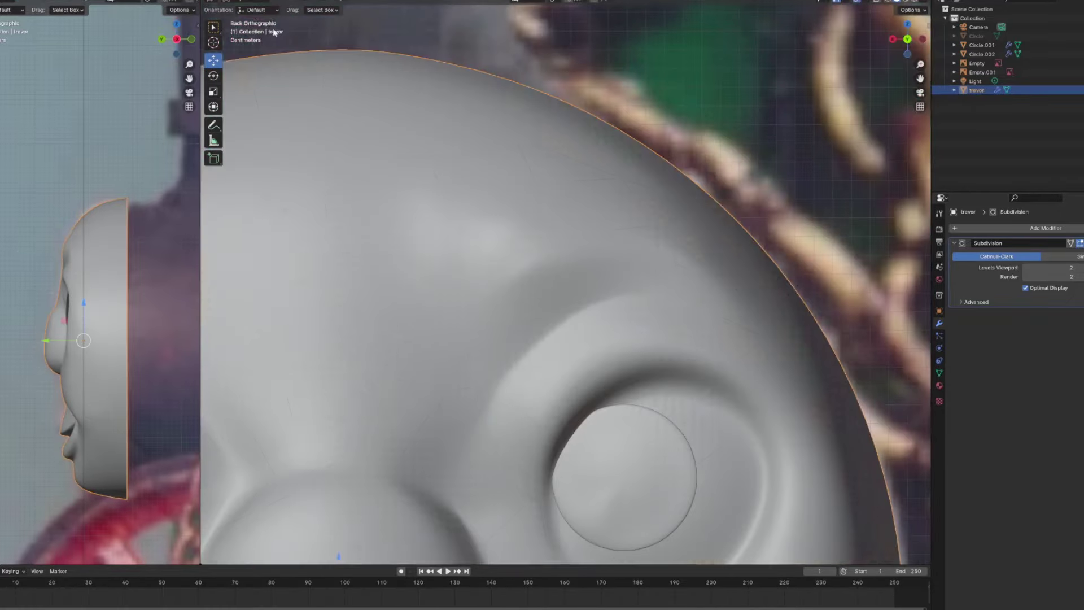
pyautogui.press('Tab')
pyautogui.press('g')
pyautogui.click(474, 271)
pyautogui.moveTo(474, 271); pyautogui.dragTo(573, 257, button='middle')
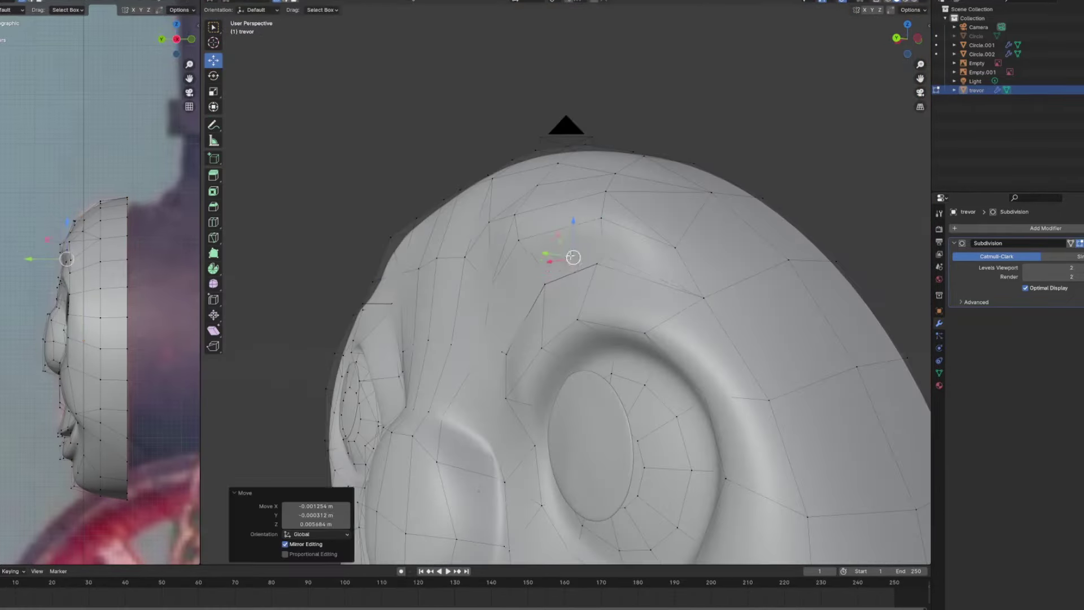
# Give the brow rim edge a full crease and adjust a head vertex to refine the shape.
pyautogui.hotkey('shift', 'e')
pyautogui.click(894, 70)
pyautogui.press('ctrl+KP_1')
pyautogui.click(740, 268)
pyautogui.moveTo(740, 268); pyautogui.dragTo(537, 209, button='middle')
pyautogui.press('g')
pyautogui.click(579, 232)
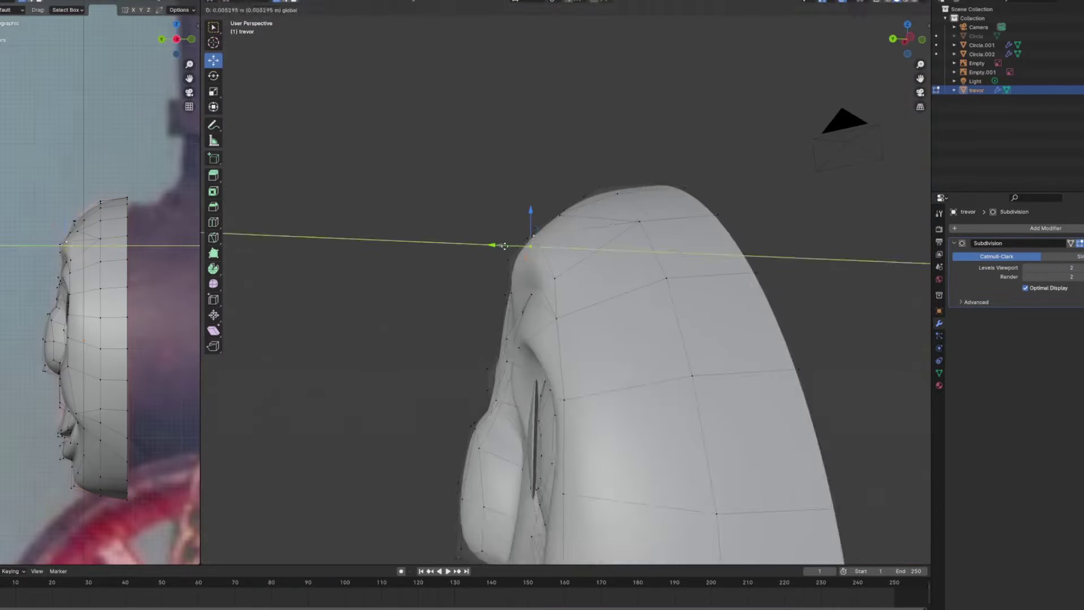
pyautogui.click(504, 246)
pyautogui.moveTo(505, 246); pyautogui.dragTo(542, 232, button='middle')
pyautogui.press('ctrl+KP_1')
pyautogui.scroll(4, 560, 226)
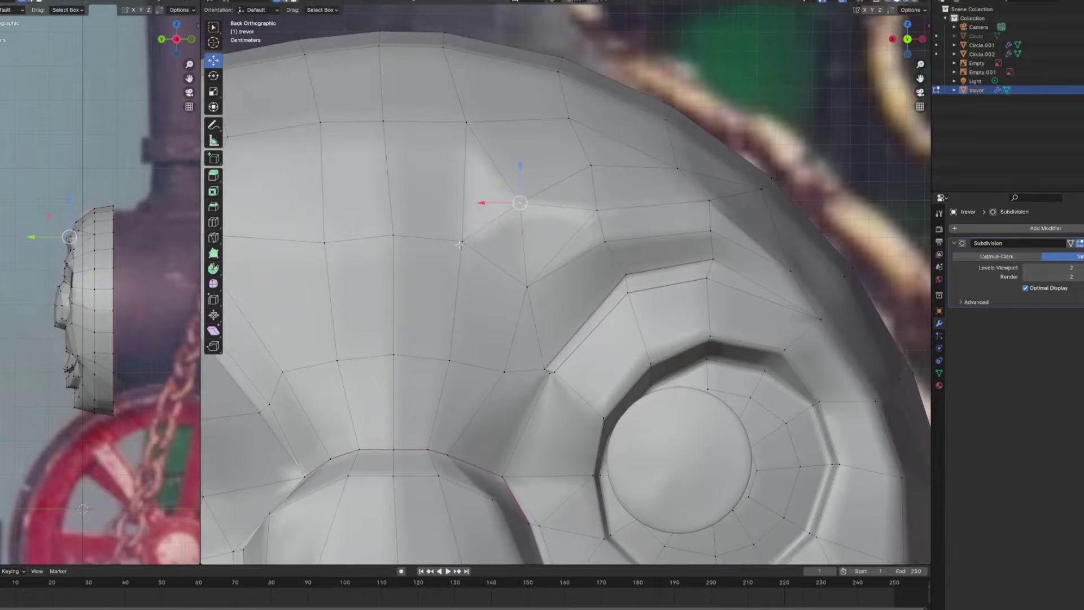
pyautogui.moveTo(906, 246); pyautogui.dragTo(621, 237, button='middle')
pyautogui.scroll(-4, 581, 223)
# Extrude a new vertex from above the eye and pull it out to the right.
pyautogui.press('Tab')
pyautogui.press('ctrl+KP_1')
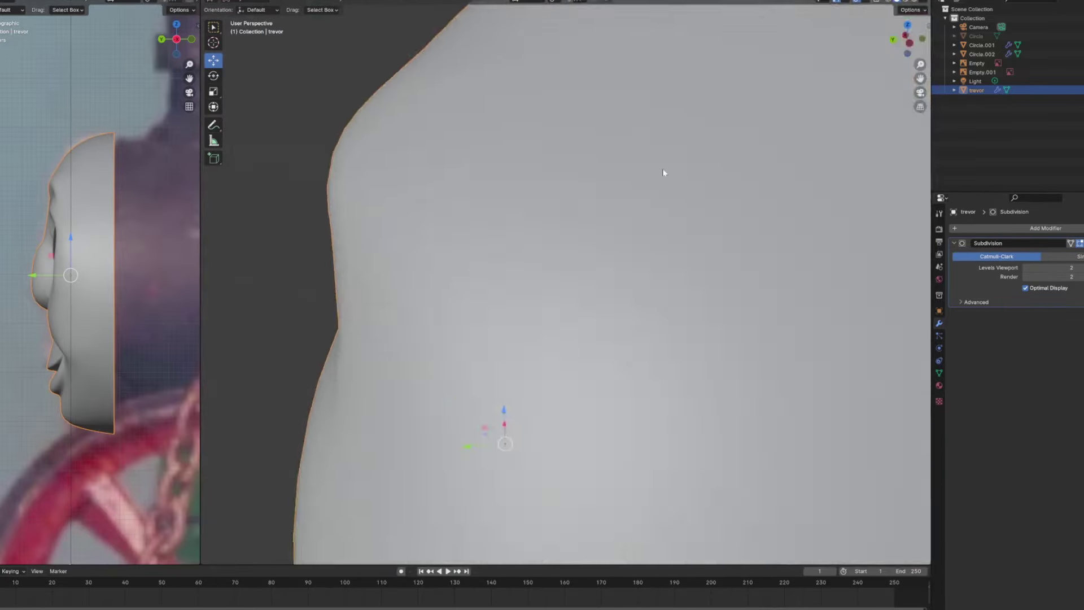
pyautogui.press('Tab')
pyautogui.scroll(5, 463, 222)
pyautogui.scroll(1, 464, 222)
pyautogui.click(366, 269)
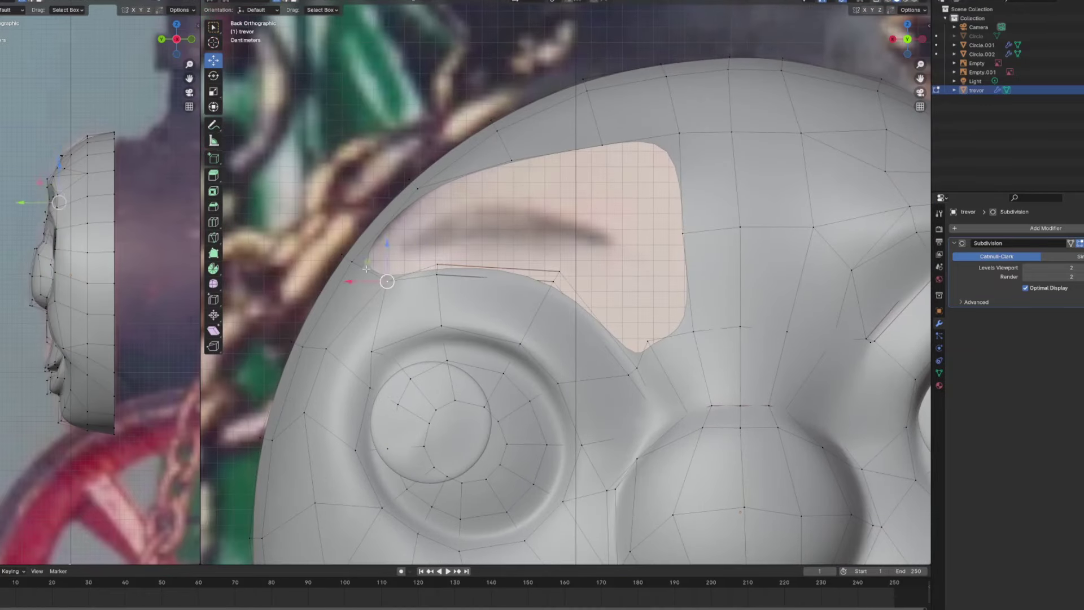
pyautogui.press('e')
pyautogui.click(440, 240)
pyautogui.keyDown('shift'); pyautogui.moveTo(440, 239); pyautogui.dragTo(412, 239, button='middle'); pyautogui.keyUp('shift')
# Move the selected vertices left and compare the head with and without smoothing.
pyautogui.press('g')
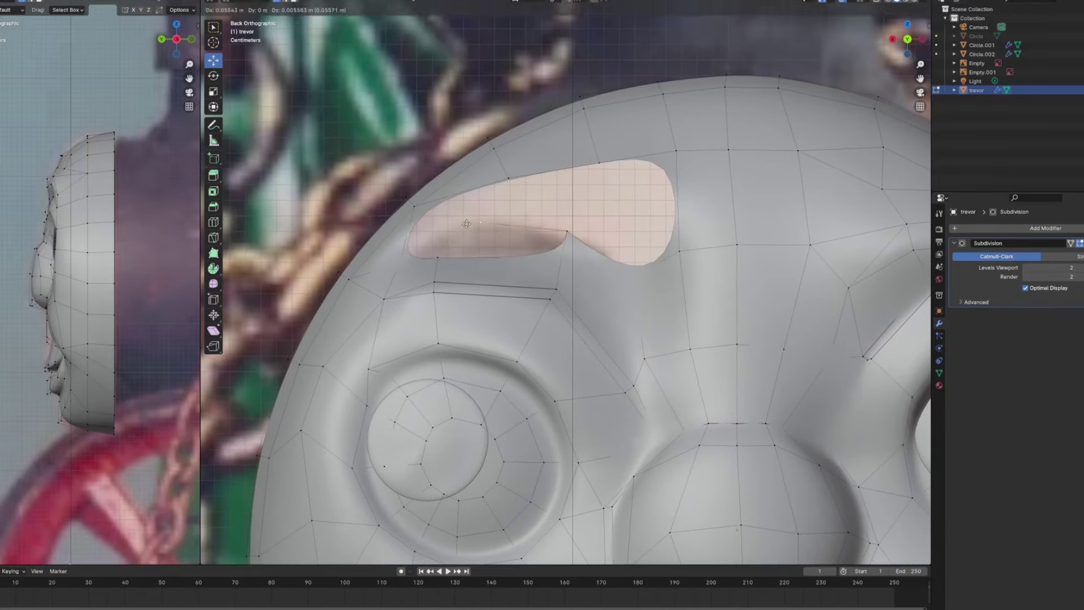
pyautogui.scroll(2, 529, 241)
pyautogui.press('a')
pyautogui.hotkey('ctrl', 'z')
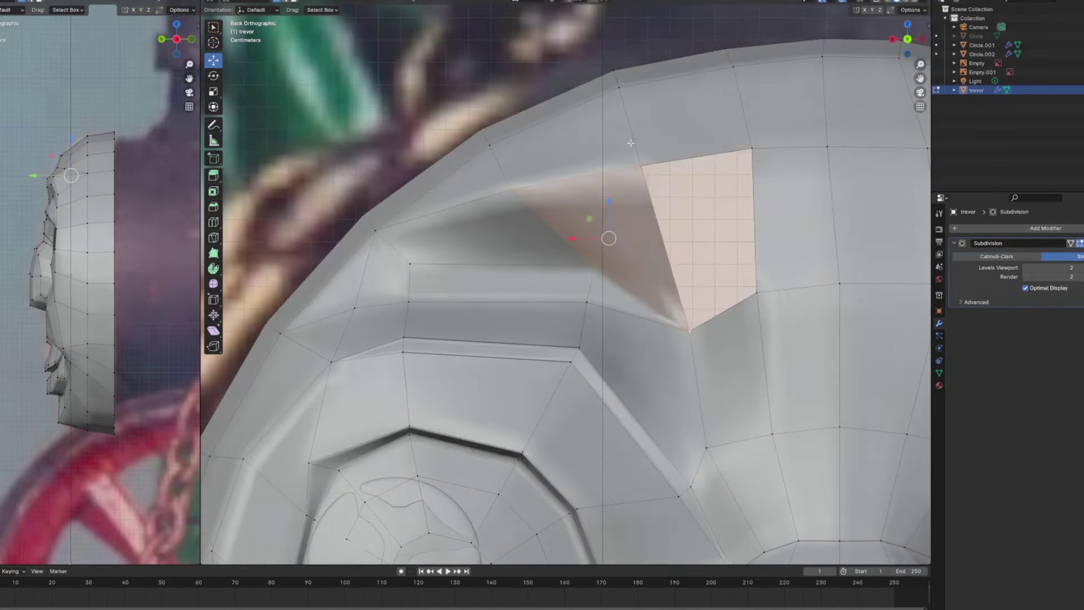
pyautogui.hotkey('ctrl', 'shift', 'z')
pyautogui.moveTo(593, 265); pyautogui.dragTo(571, 259, button='middle')
pyautogui.hotkey('ctrl', 'z')
pyautogui.hotkey('ctrl', 'shift', 'z')
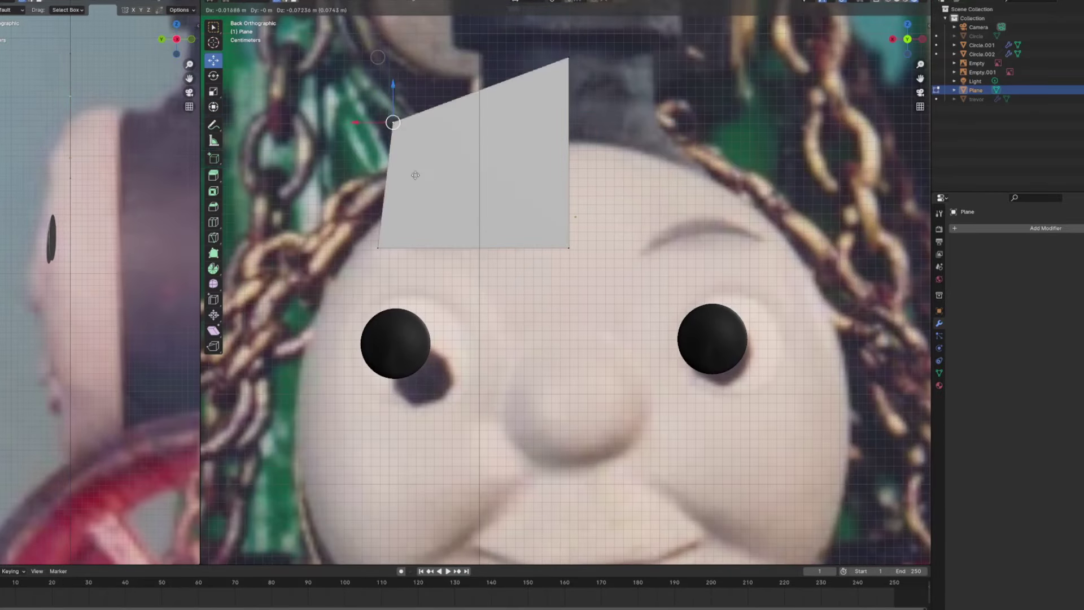
# Add a Subdivision Surface modifier to the eyebrow plane and create a new material for it.
pyautogui.click(1043, 336)
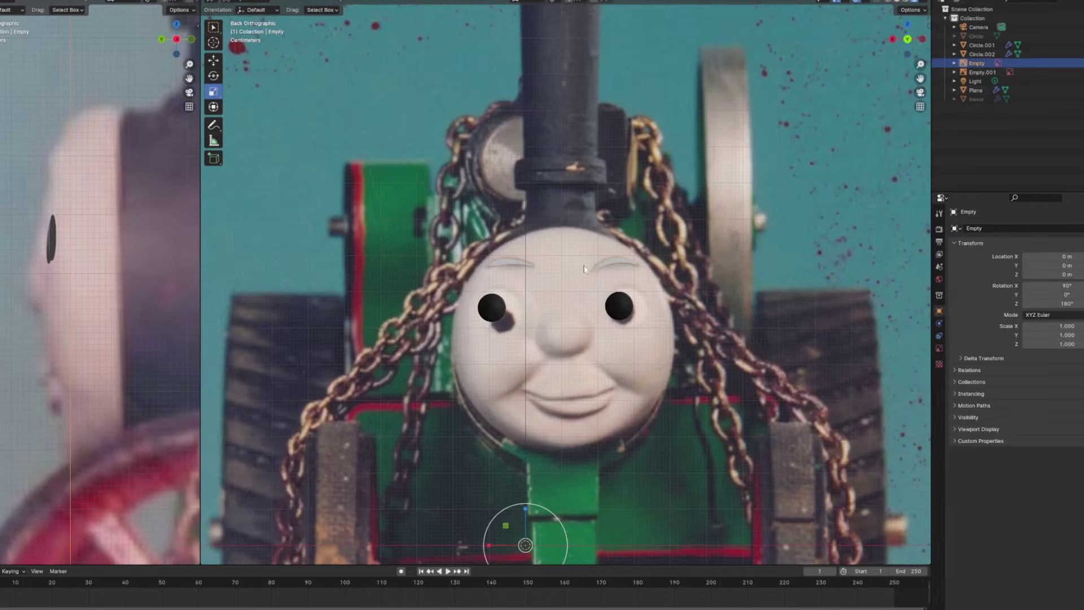
pyautogui.click(1053, 266)
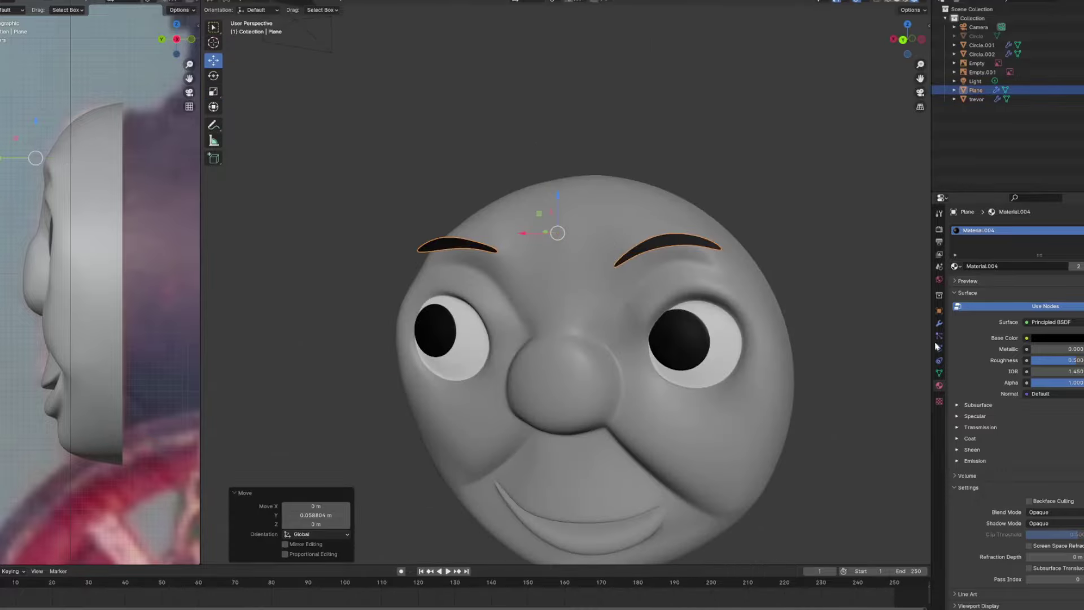
# Add a Shrinkwrap modifier targeting trevor at 0.02 m offset and rotate the eyebrow 14.2°.
pyautogui.click(996, 313)
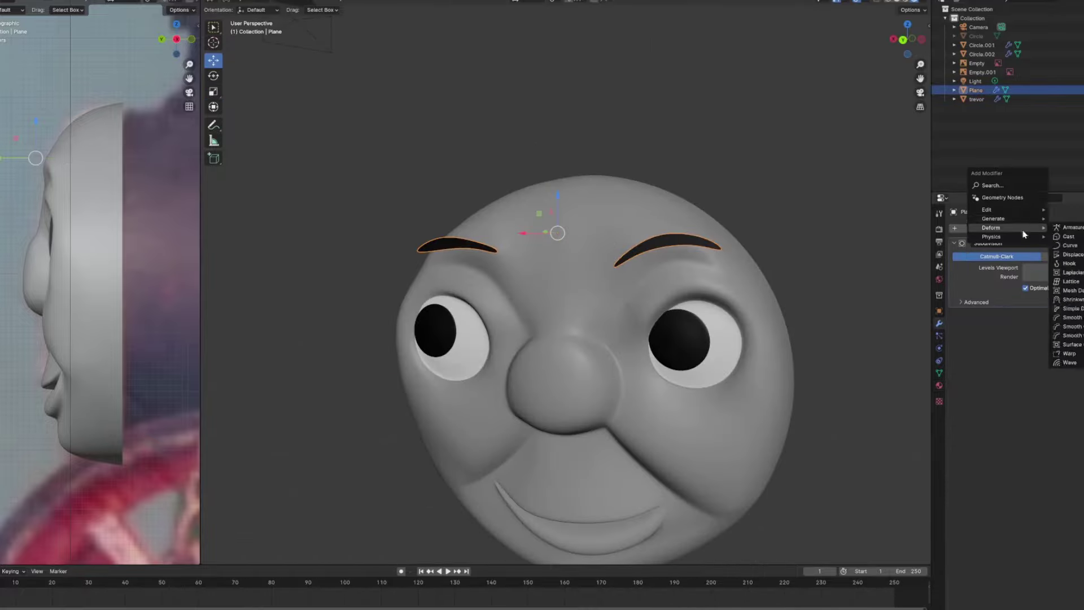
pyautogui.moveTo(764, 255); pyautogui.dragTo(568, 358, button='middle')
pyautogui.press('Tab')
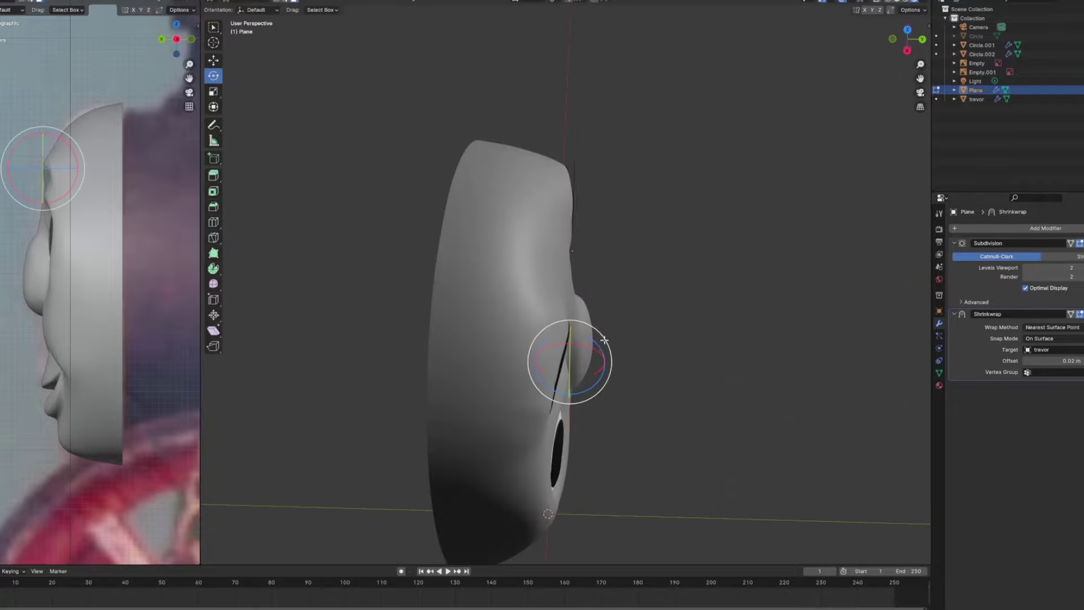
pyautogui.press('r')
pyautogui.click(567, 358)
# Slide the eyebrow along Y, then nudge individual eyebrow vertices to reshape its arc.
pyautogui.press('g')
pyautogui.press('y')
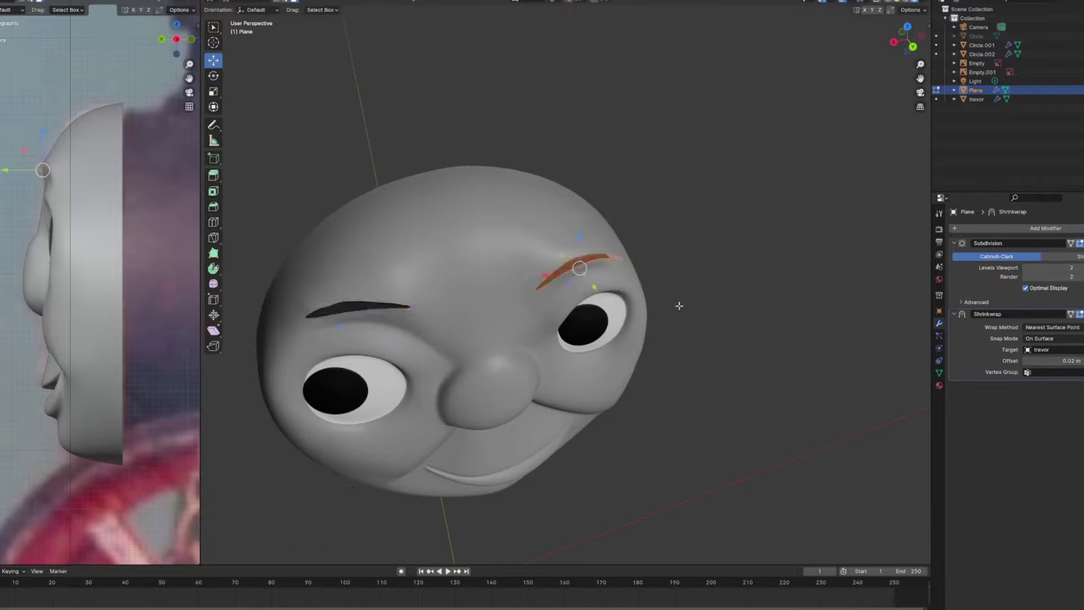
pyautogui.click(213, 76)
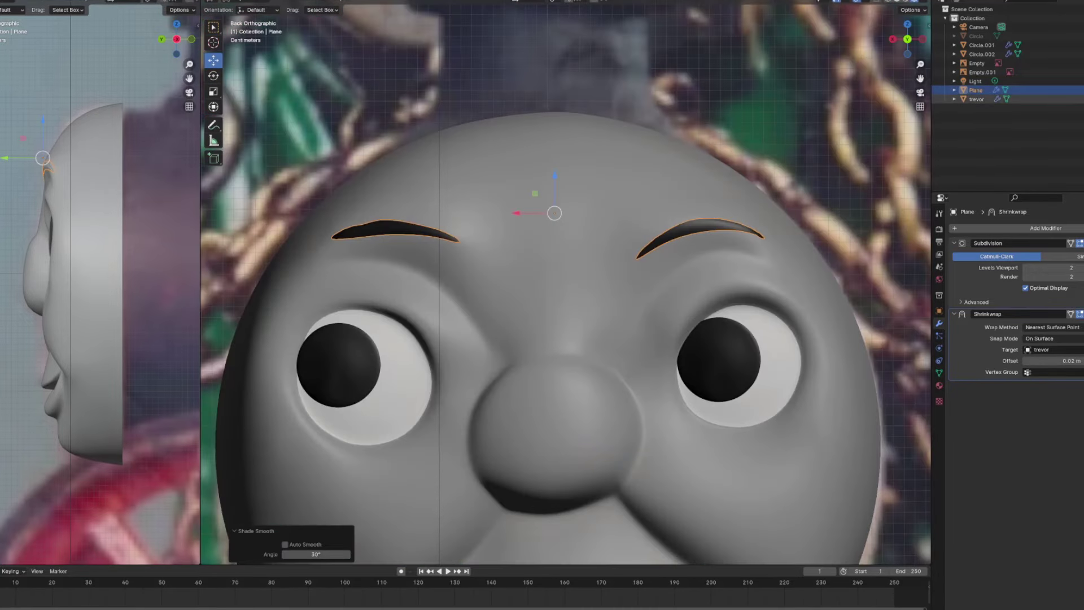
pyautogui.click(248, 3)
pyautogui.click(247, 18)
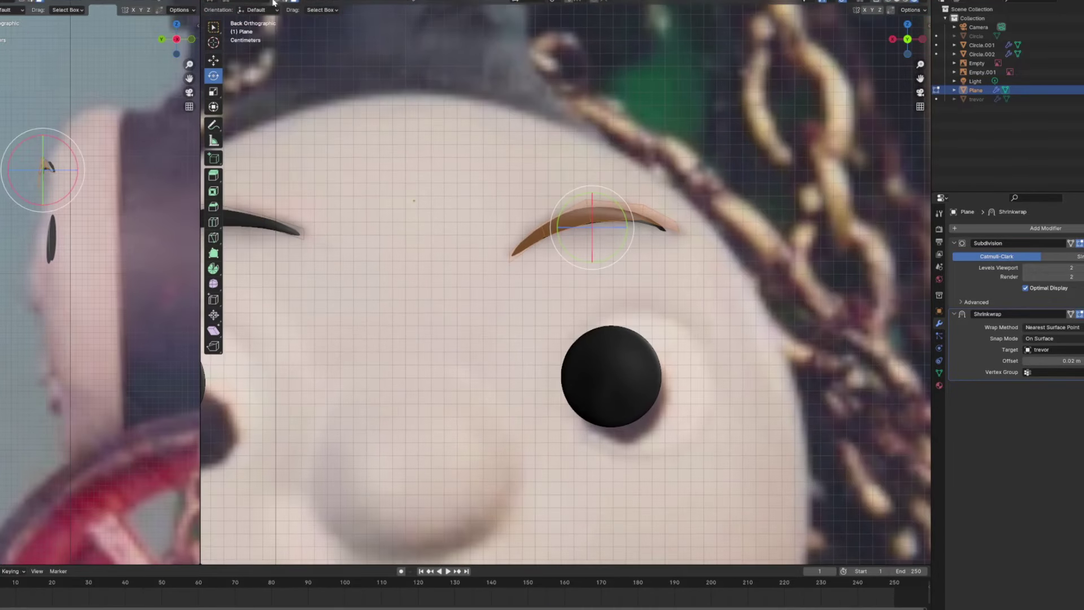
pyautogui.click(686, 225)
pyautogui.press('g')
pyautogui.click(619, 209)
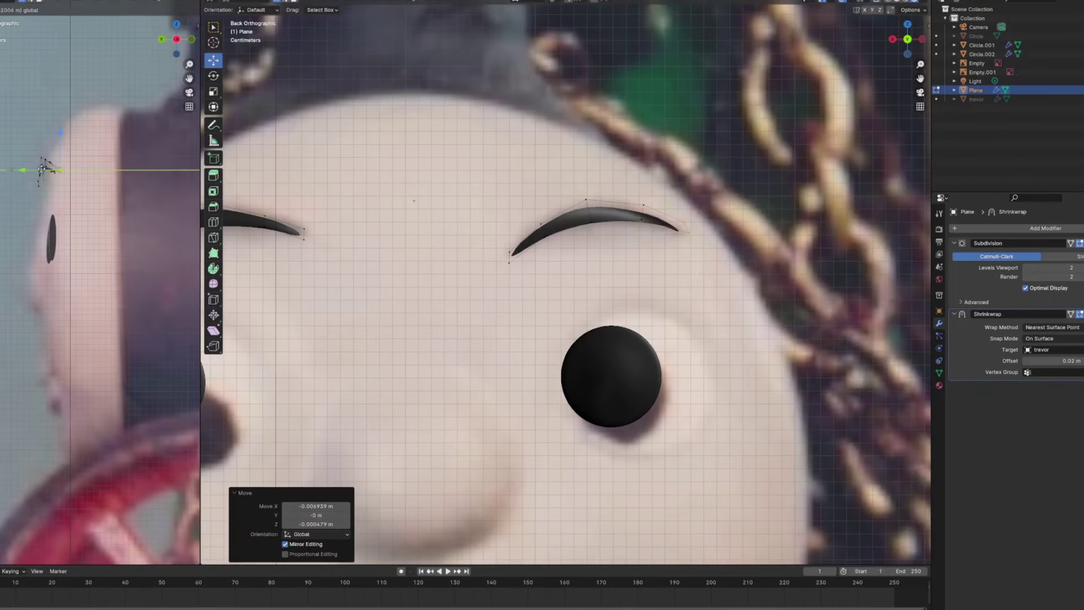
pyautogui.click(643, 205)
pyautogui.press('g')
pyautogui.click(579, 258)
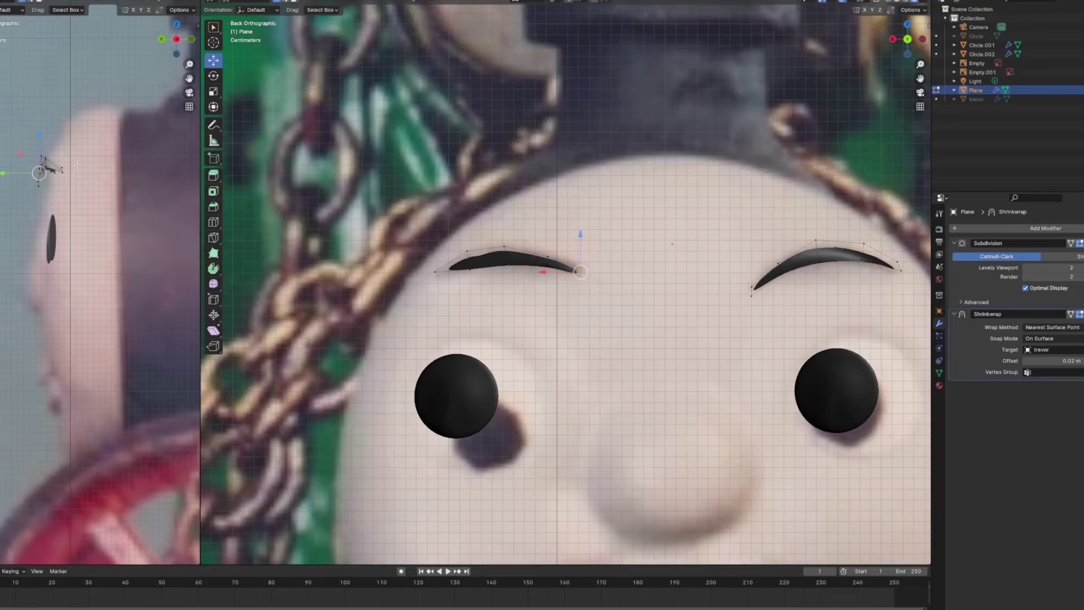
# Raise the eyebrow vertices along Z and give the edges a 0.534 crease.
pyautogui.press('g')
pyautogui.press('z')
pyautogui.click(528, 232)
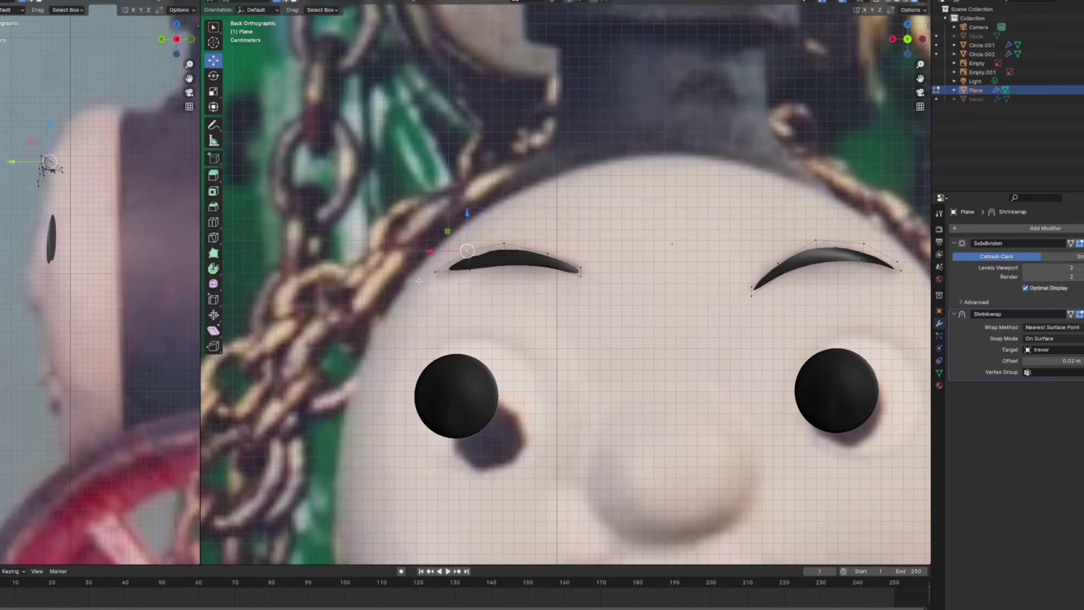
pyautogui.press('KP_Decimal')
pyautogui.hotkey('shift', 'e')
pyautogui.click(161, 210)
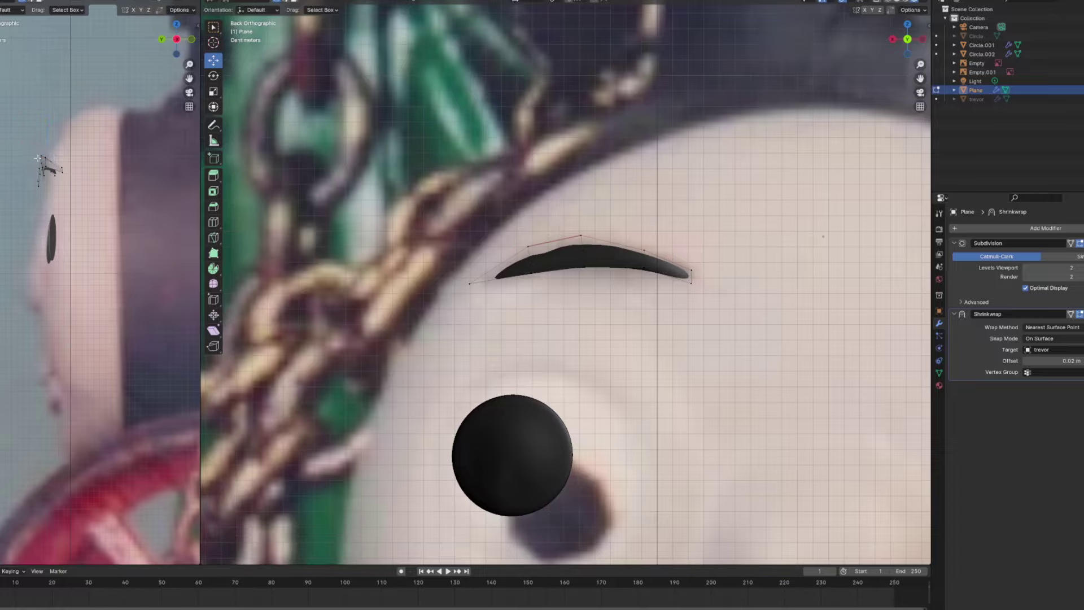
pyautogui.press('Tab')
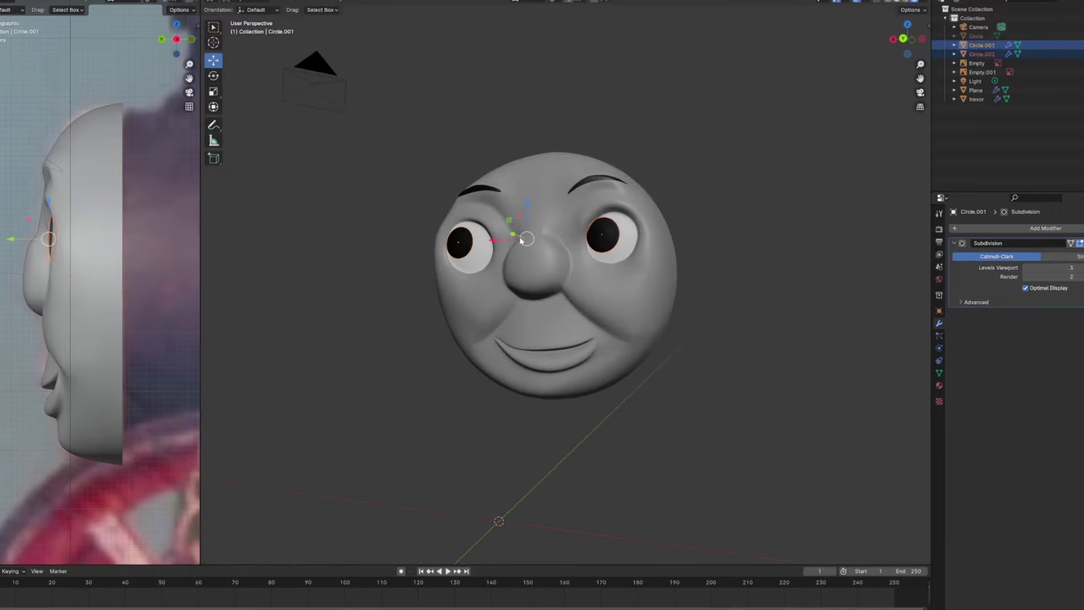
# Reposition the eye pieces and move Empty.001 along X.
pyautogui.press('g')
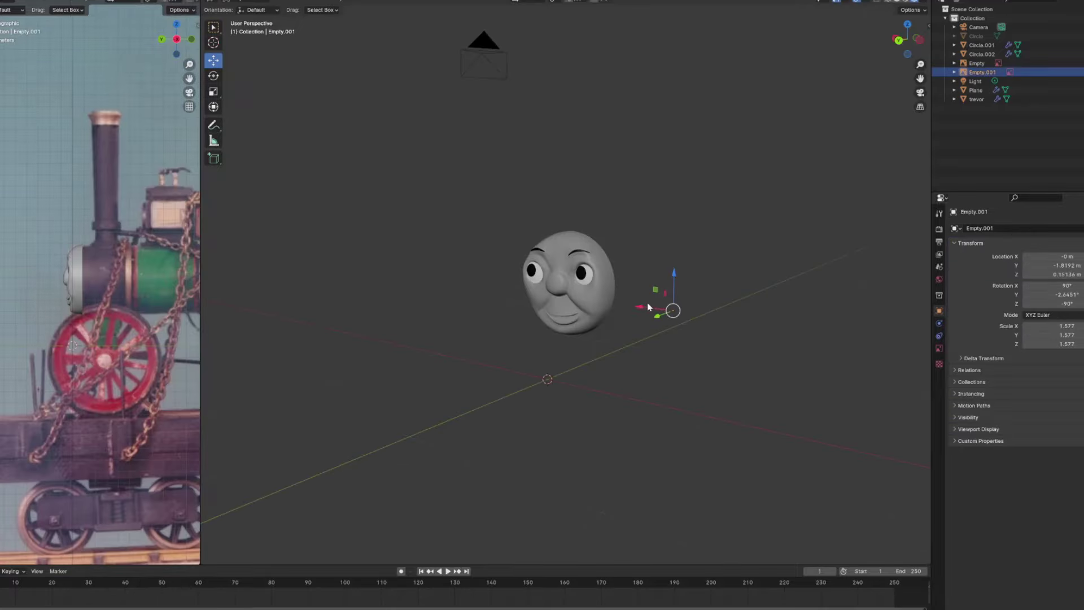
pyautogui.press('g')
pyautogui.press('x')
pyautogui.click(671, 203)
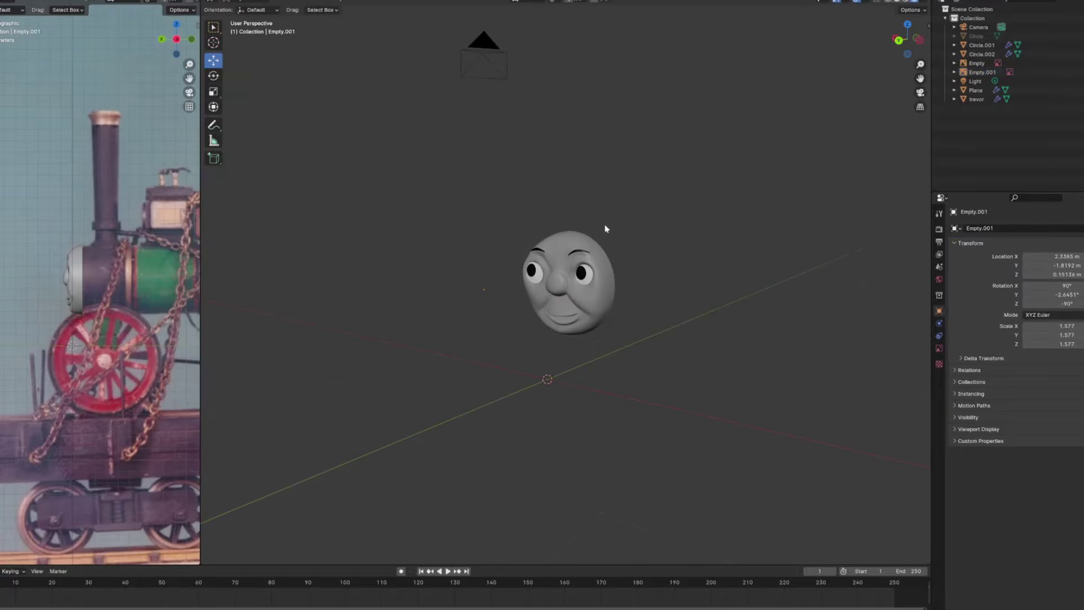
# Compare the face against the train photo through the camera view, then orbit around the faces.
pyautogui.scroll(5, 605, 228)
pyautogui.moveTo(606, 229); pyautogui.dragTo(579, 265, button='middle')
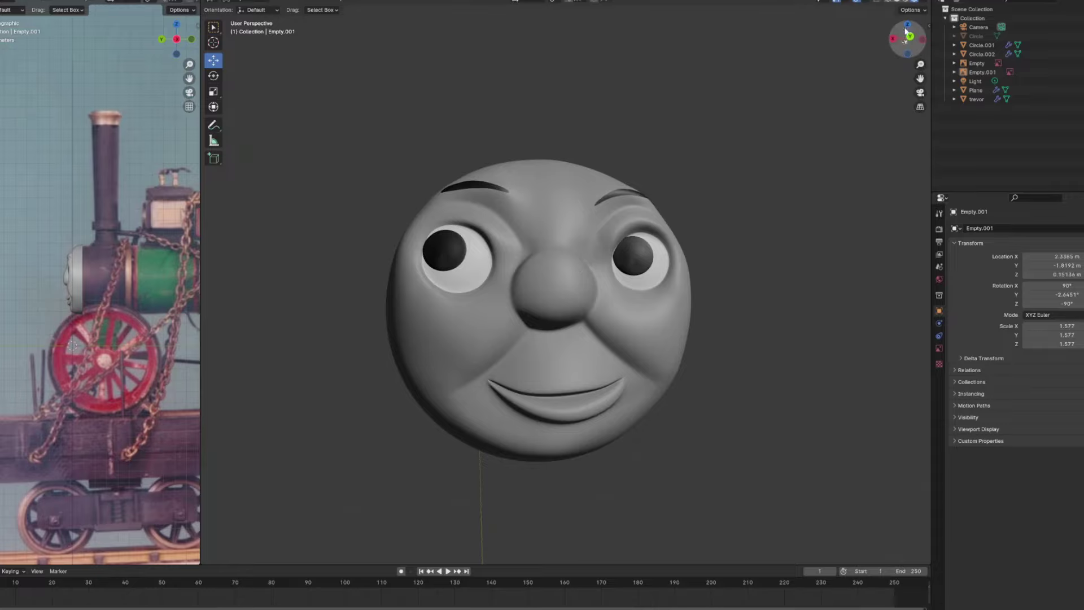
pyautogui.press('KP_0')
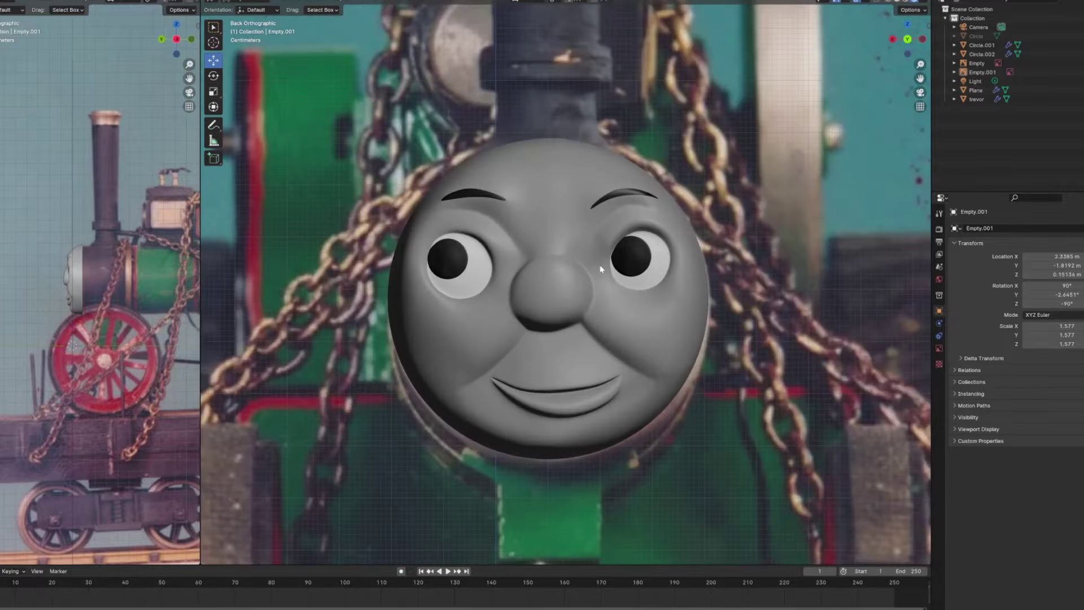
pyautogui.moveTo(600, 266); pyautogui.dragTo(759, 271, button='middle')
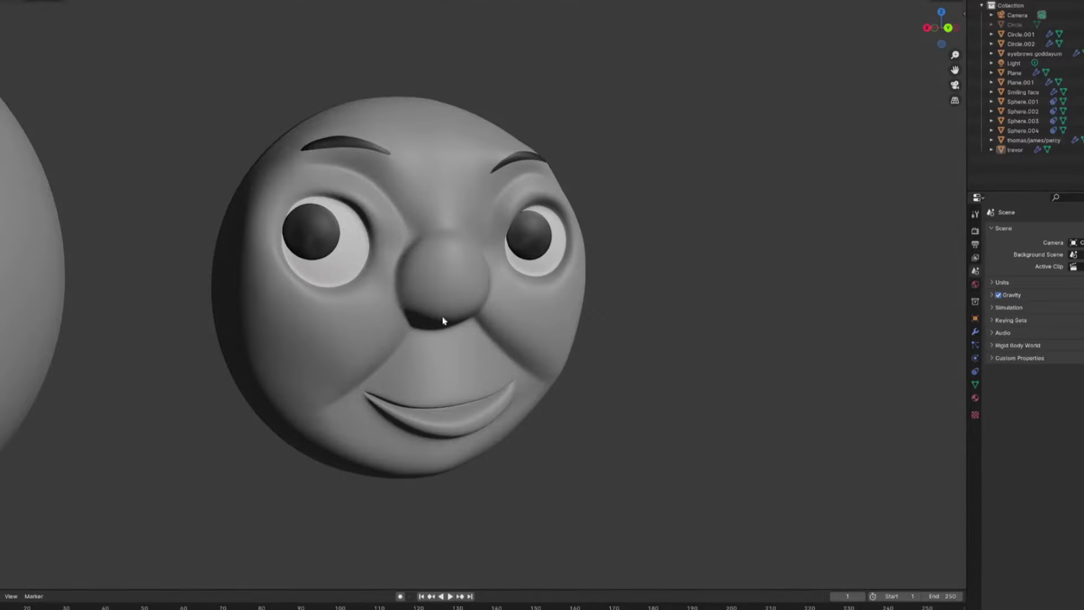
pyautogui.moveTo(442, 321); pyautogui.dragTo(380, 328, button='middle')
# Stretch trevor to 3.095 along Y and move it 0.092776 m along Y.
pyautogui.click(527, 358)
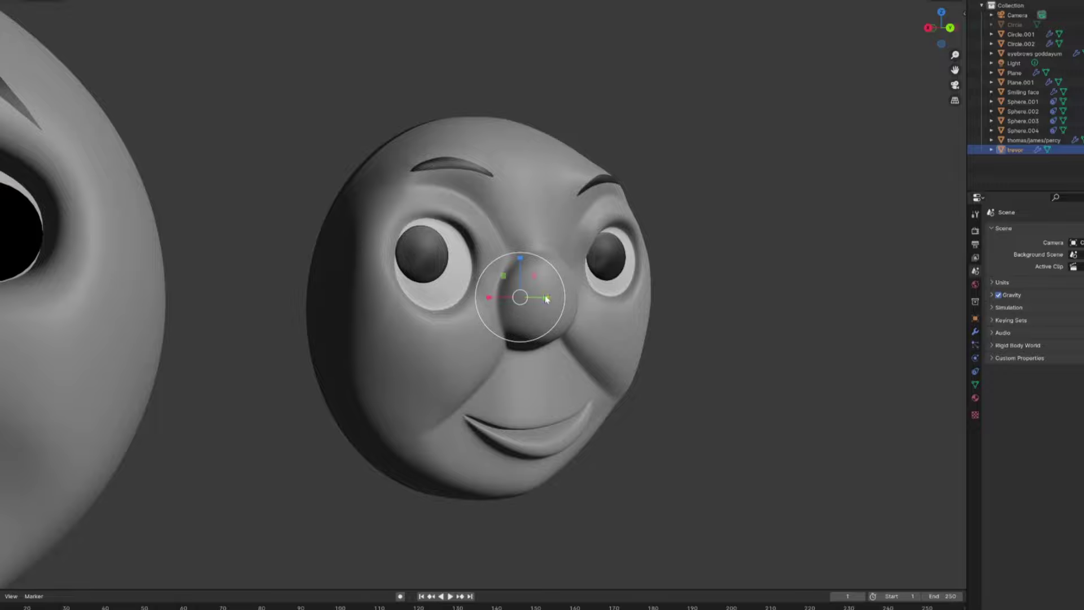
pyautogui.press('r')
pyautogui.press('y')
pyautogui.click(404, 286)
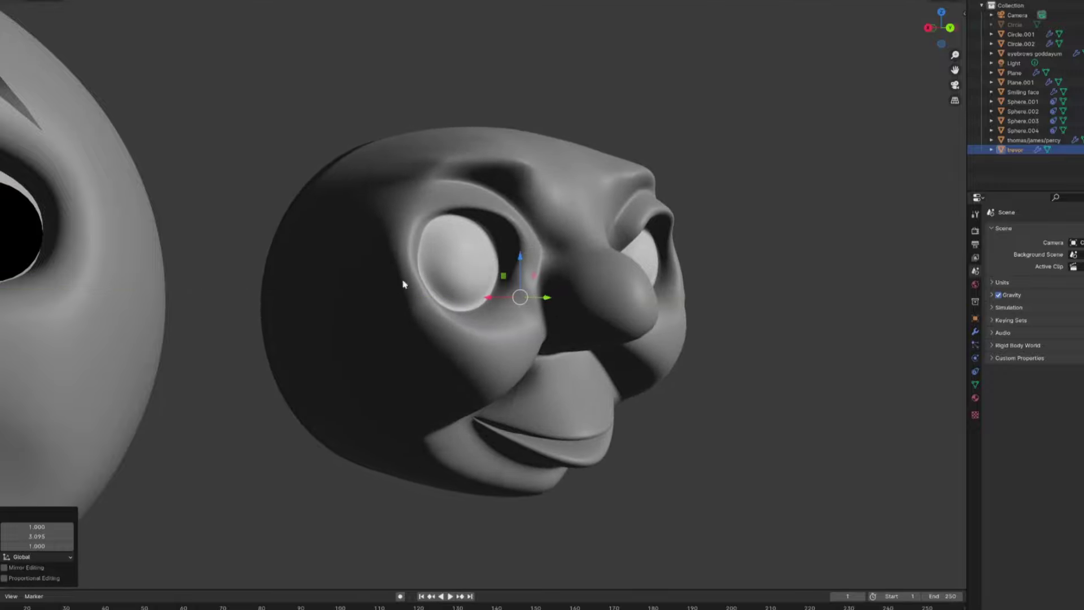
pyautogui.press('g')
pyautogui.press('y')
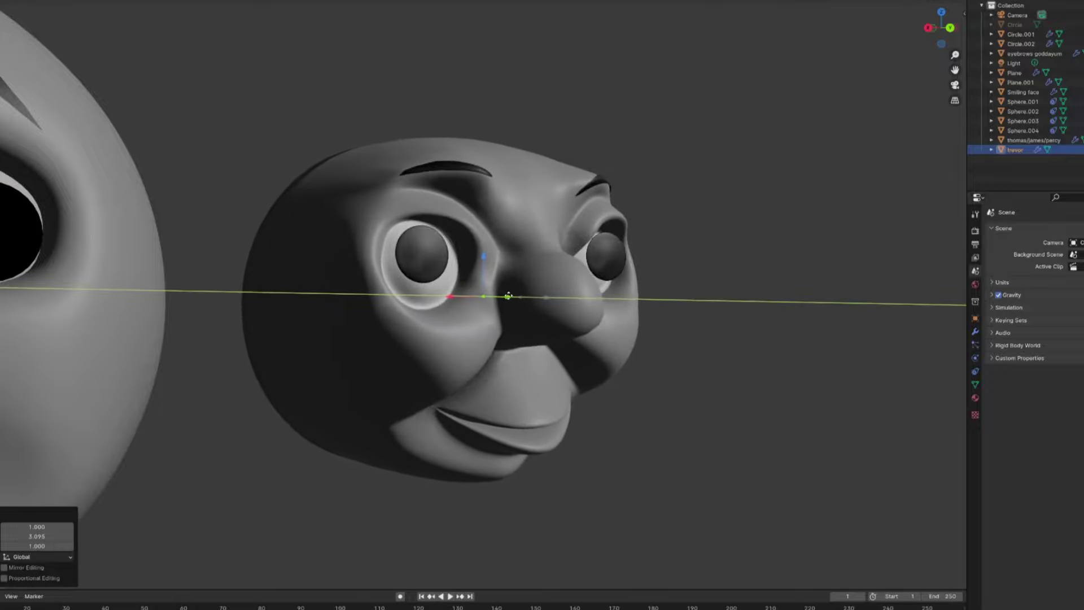
pyautogui.click(515, 298)
# Select trevor with Circle.001, Circle.002 and Plane and move them together 1.1415 m along Y.
pyautogui.moveTo(515, 297); pyautogui.dragTo(681, 363, button='middle')
pyautogui.click(640, 364)
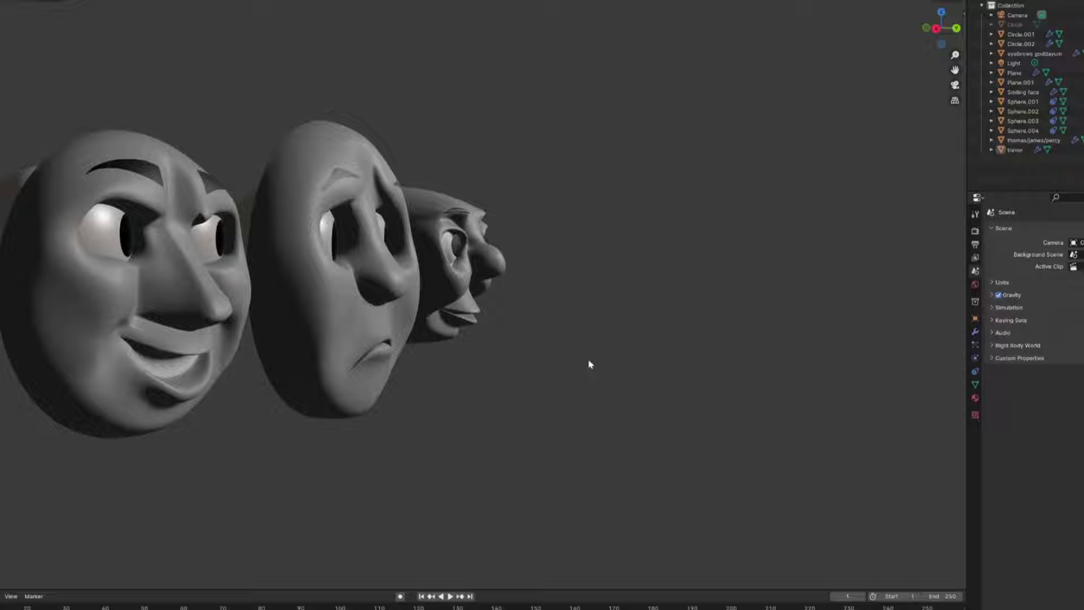
pyautogui.moveTo(591, 365); pyautogui.dragTo(429, 316, button='middle')
pyautogui.scroll(5, 596, 310)
pyautogui.scroll(-5, 539, 363)
pyautogui.click(430, 316)
pyautogui.keyDown('shift'); pyautogui.click(517, 144); pyautogui.keyUp('shift')
pyautogui.keyDown('shift'); pyautogui.click(341, 149); pyautogui.keyUp('shift')
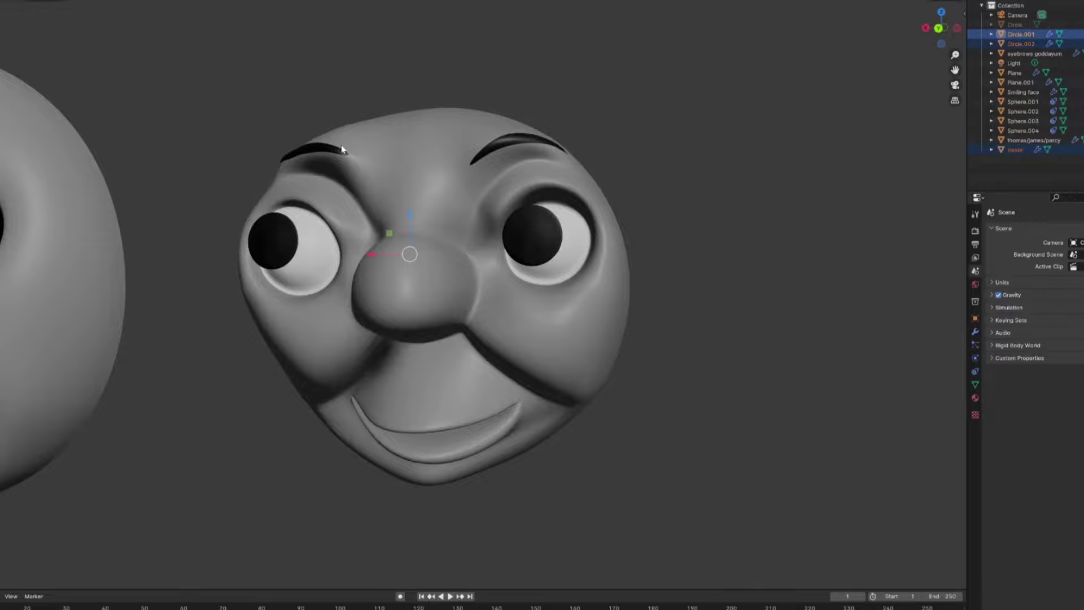
pyautogui.keyDown('shift'); pyautogui.click(435, 174); pyautogui.keyUp('shift')
pyautogui.moveTo(435, 174); pyautogui.dragTo(334, 262, button='middle')
pyautogui.press('g')
pyautogui.press('y')
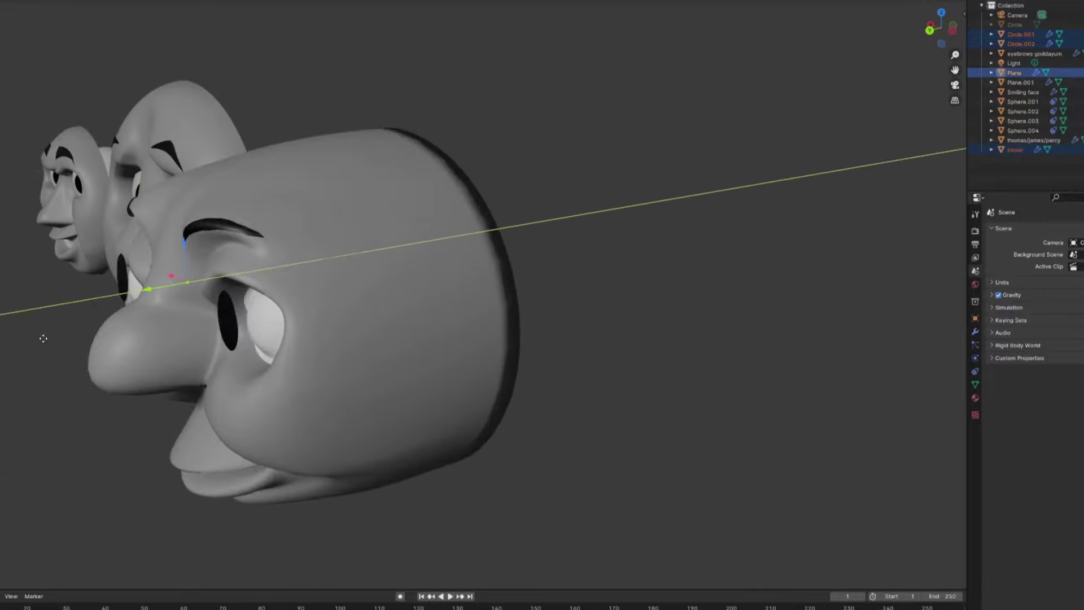